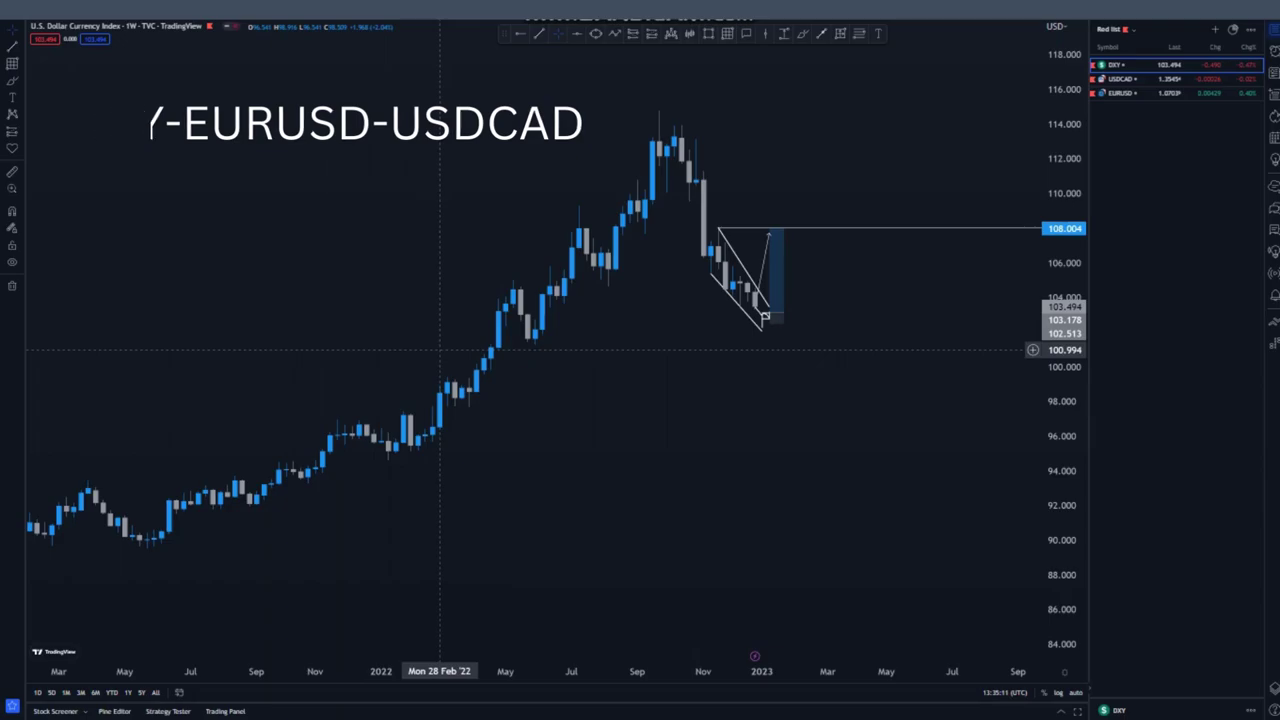
- Place a horizontal ray on the weekly DXY chart from the mid-June 2022 low at about 103.6
{"action": "scroll", "coordinate": [629, 394], "scroll_direction": "up", "scroll_amount": 1}
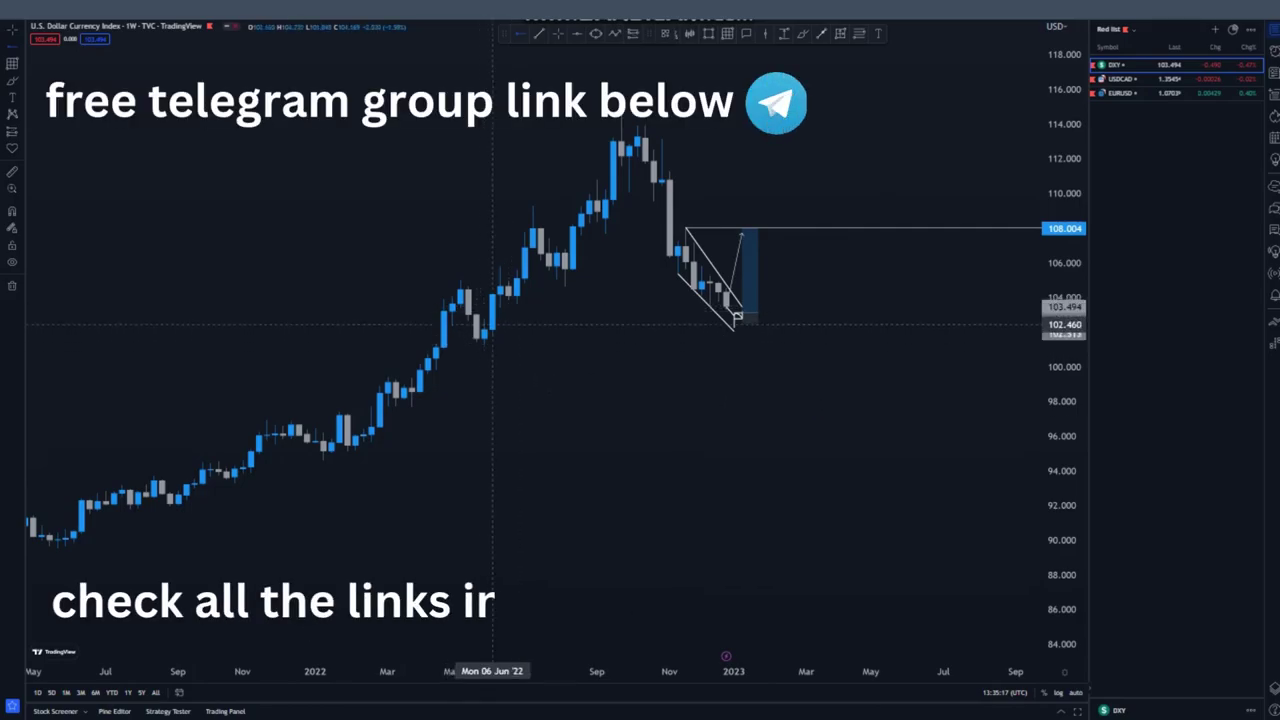
{"action": "left_click", "coordinate": [500, 304]}
{"action": "left_click_drag", "start_coordinate": [710, 385], "coordinate": [698, 399]}
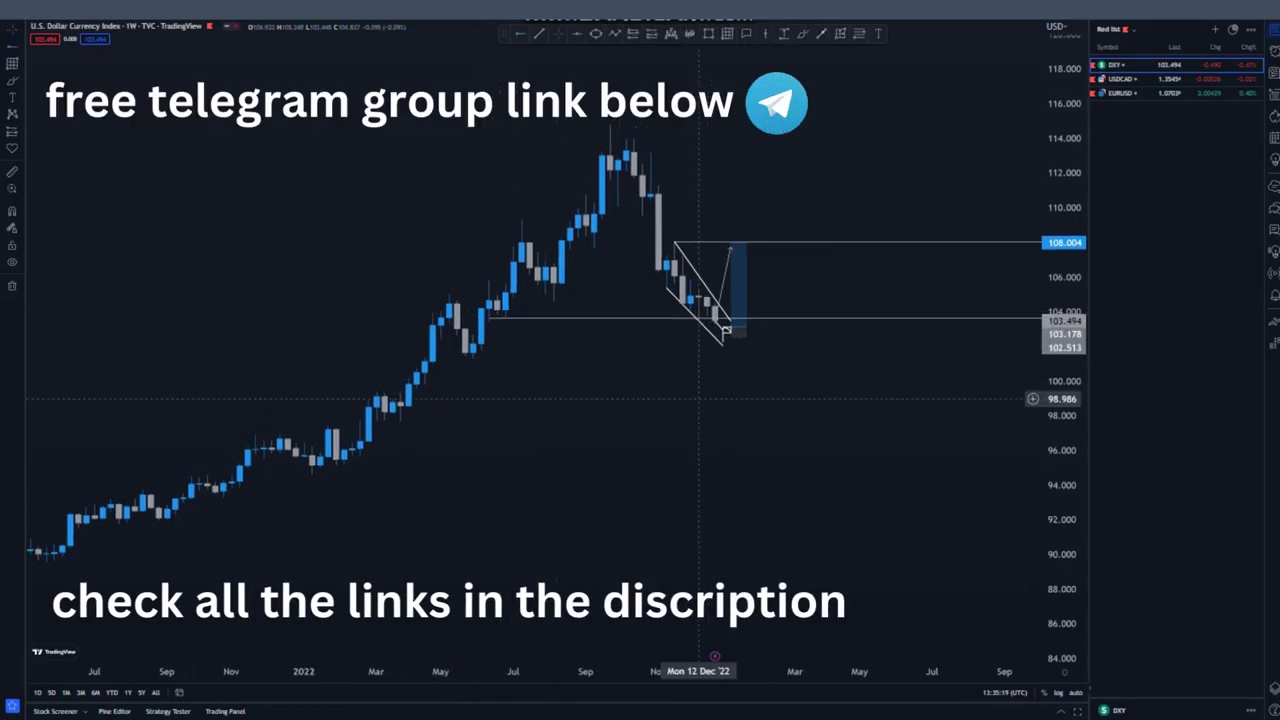
- Switch the DXY chart to the daily timeframe, framing the falling wedge and the long position
{"action": "left_click", "coordinate": [180, 10]}
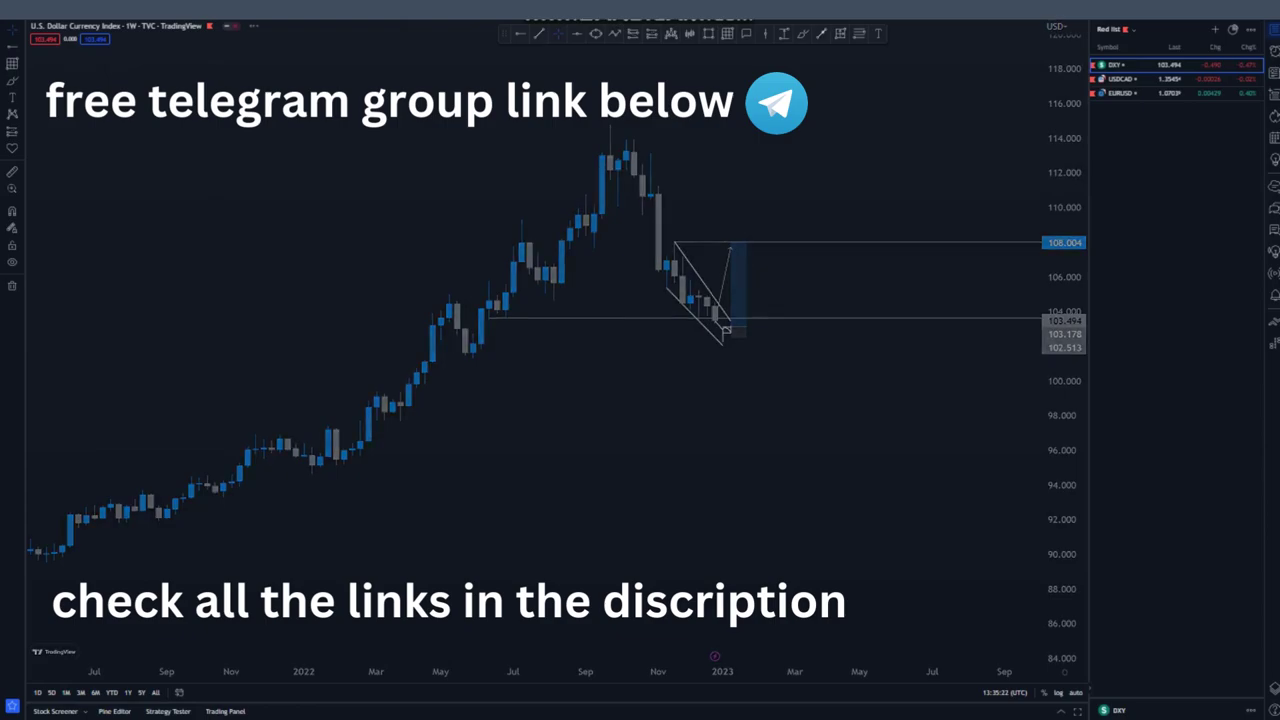
{"action": "scroll", "coordinate": [740, 434], "scroll_direction": "down", "scroll_amount": 5}
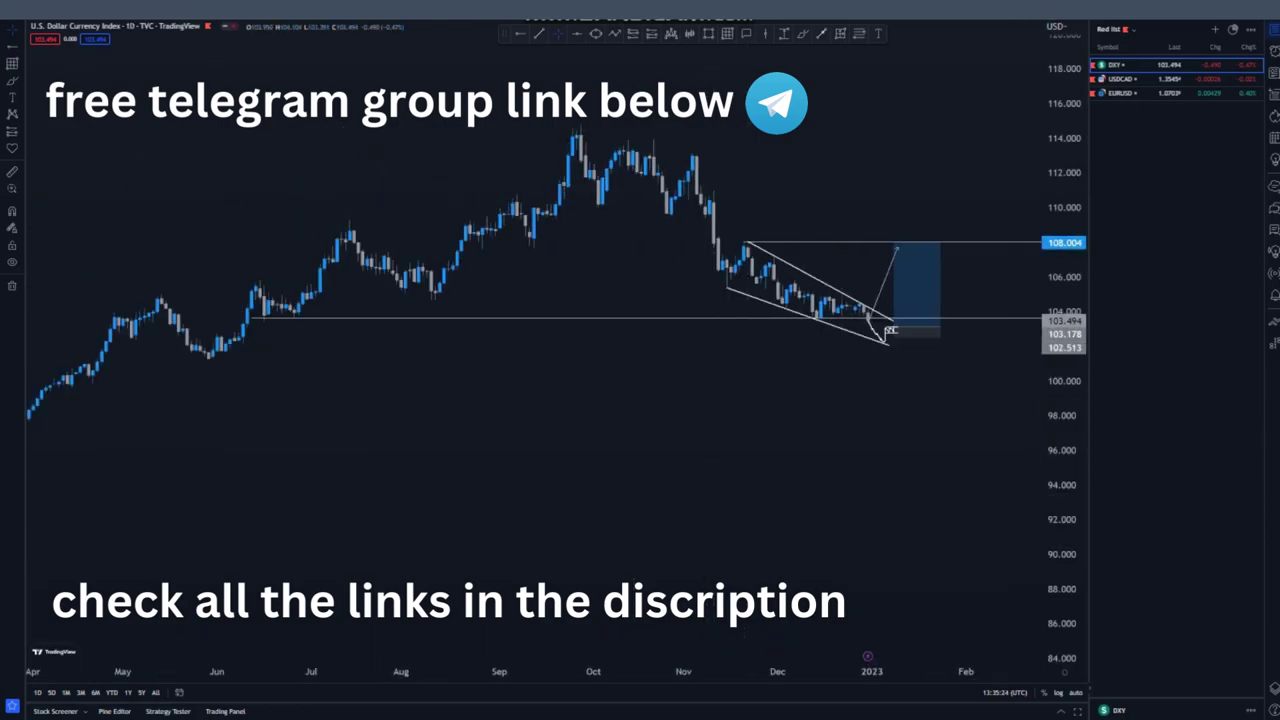
{"action": "scroll", "coordinate": [795, 472], "scroll_direction": "up", "scroll_amount": 2}
{"action": "scroll", "coordinate": [795, 472], "scroll_direction": "up", "scroll_amount": 2}
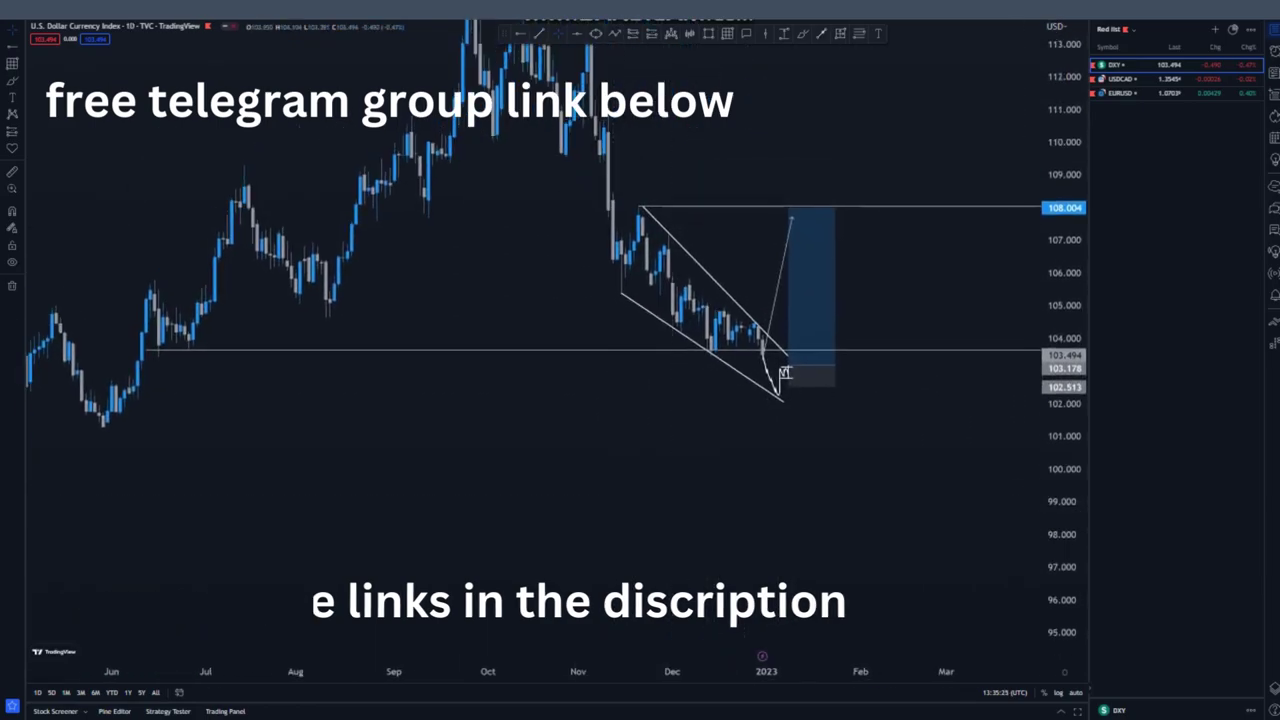
{"action": "scroll", "coordinate": [740, 420], "scroll_direction": "up", "scroll_amount": 2}
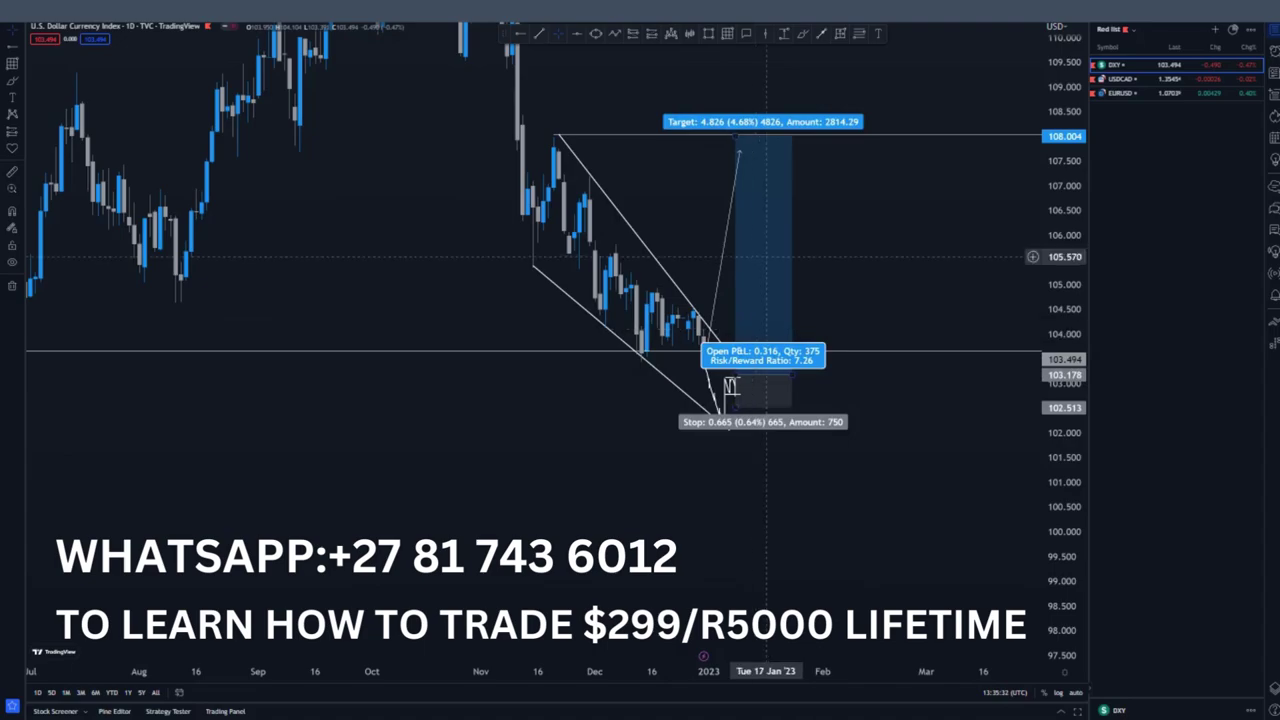
- Lower the horizontal ray at the mid-June 2022 low to about 103.4
{"action": "scroll", "coordinate": [715, 395], "scroll_direction": "down", "scroll_amount": 4}
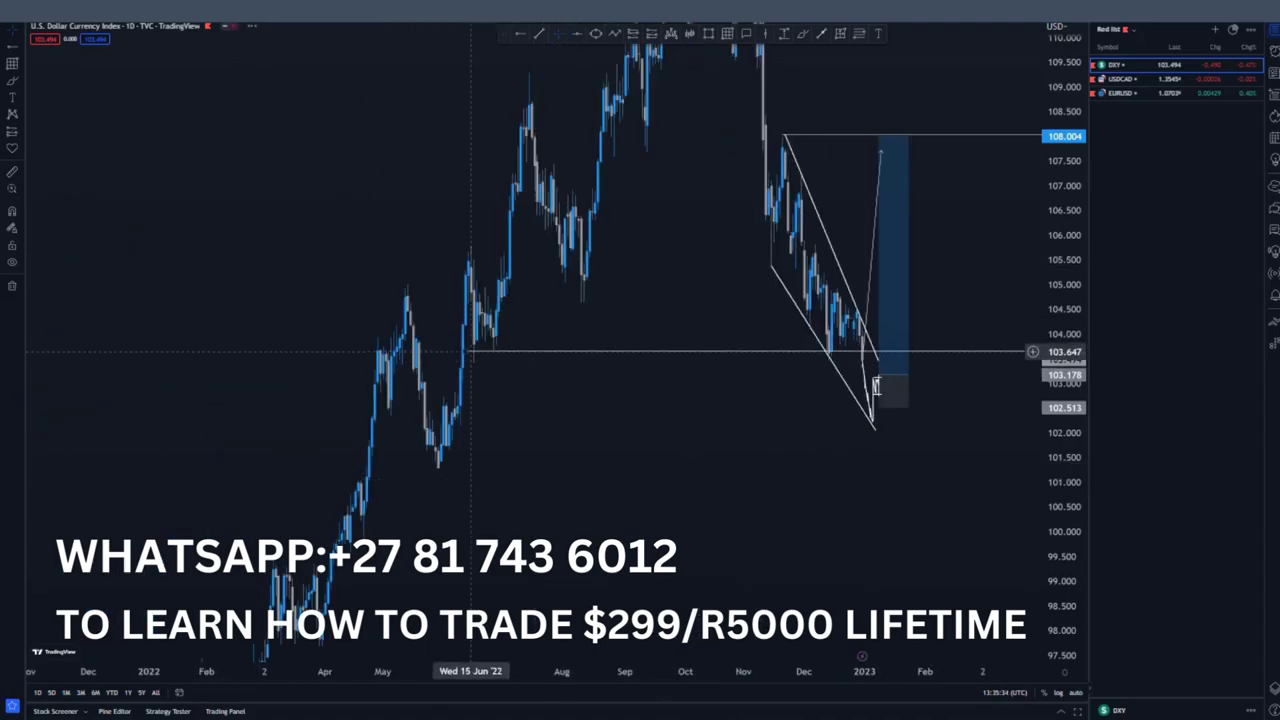
{"action": "left_click_drag", "start_coordinate": [470, 352], "coordinate": [474, 362]}
{"action": "scroll", "coordinate": [880, 483], "scroll_direction": "up", "scroll_amount": 2}
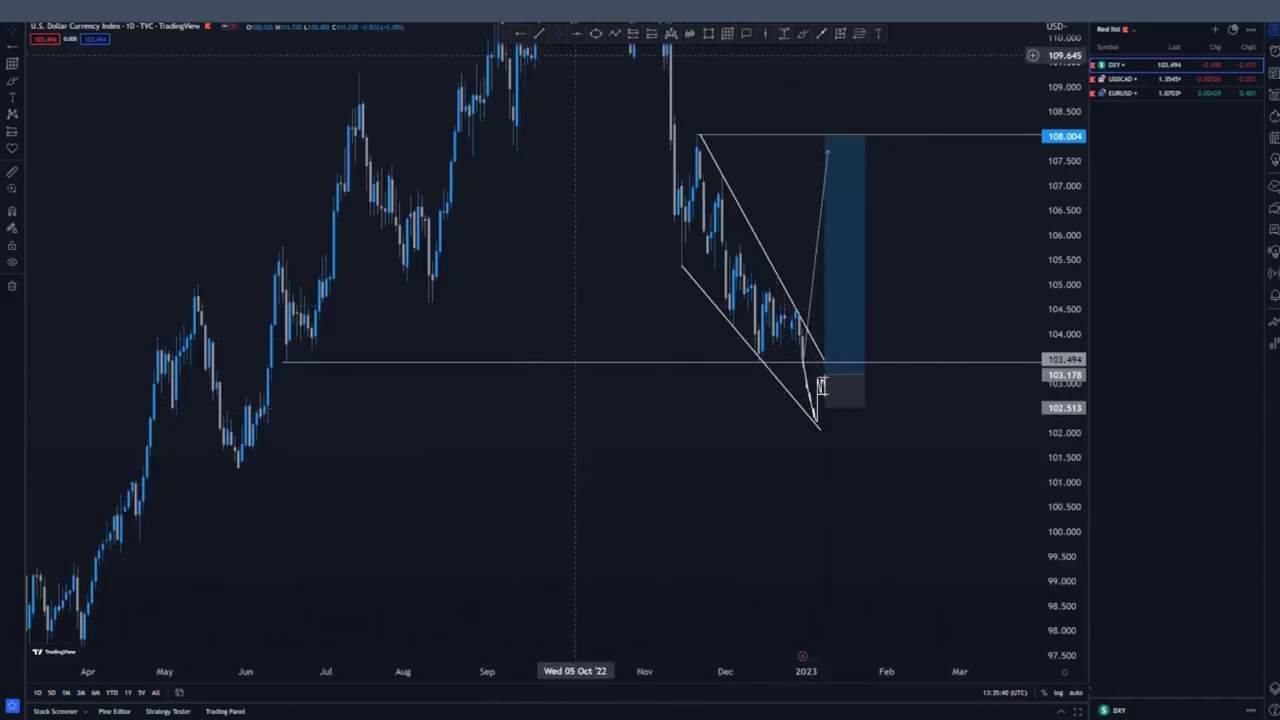
- Place a horizontal ray from the late-May 2022 low at about 101.3, and draw and delete a trial arrow from about 101.4 to 107.8
{"action": "left_click", "coordinate": [238, 467]}
{"action": "left_click_drag", "start_coordinate": [853, 74], "coordinate": [835, 84]}
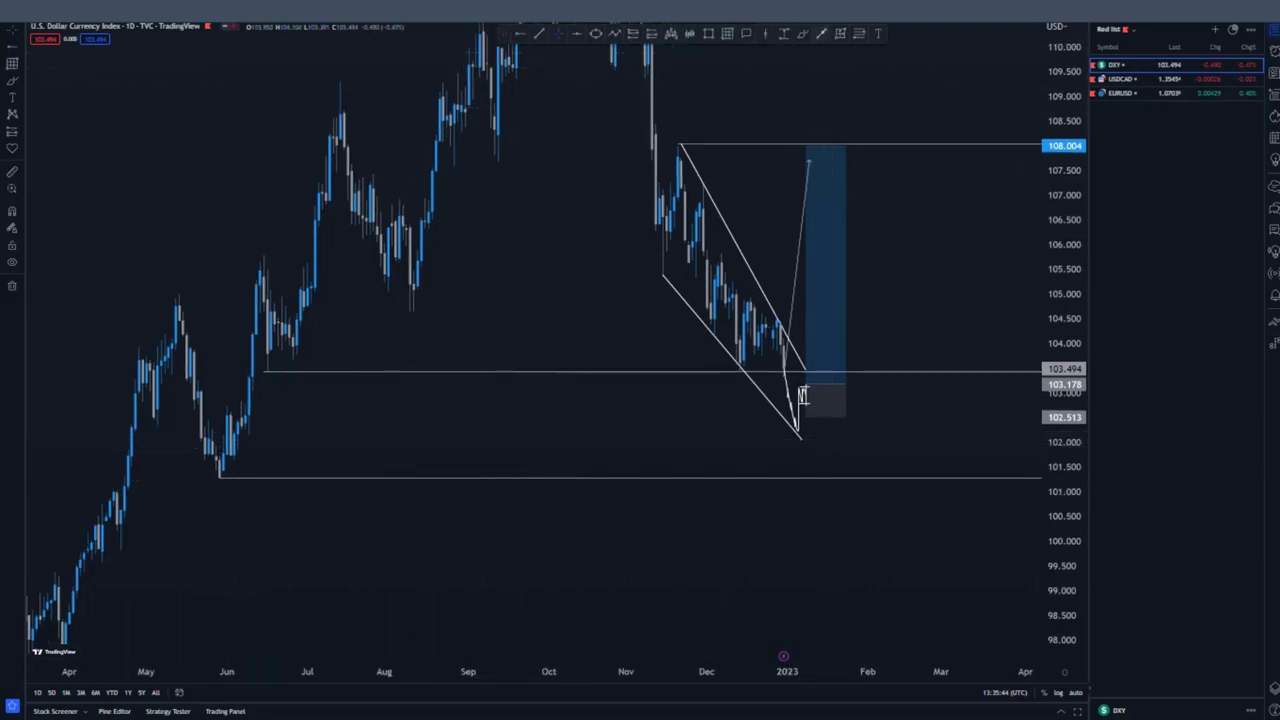
{"action": "left_click_drag", "start_coordinate": [831, 471], "coordinate": [893, 155]}
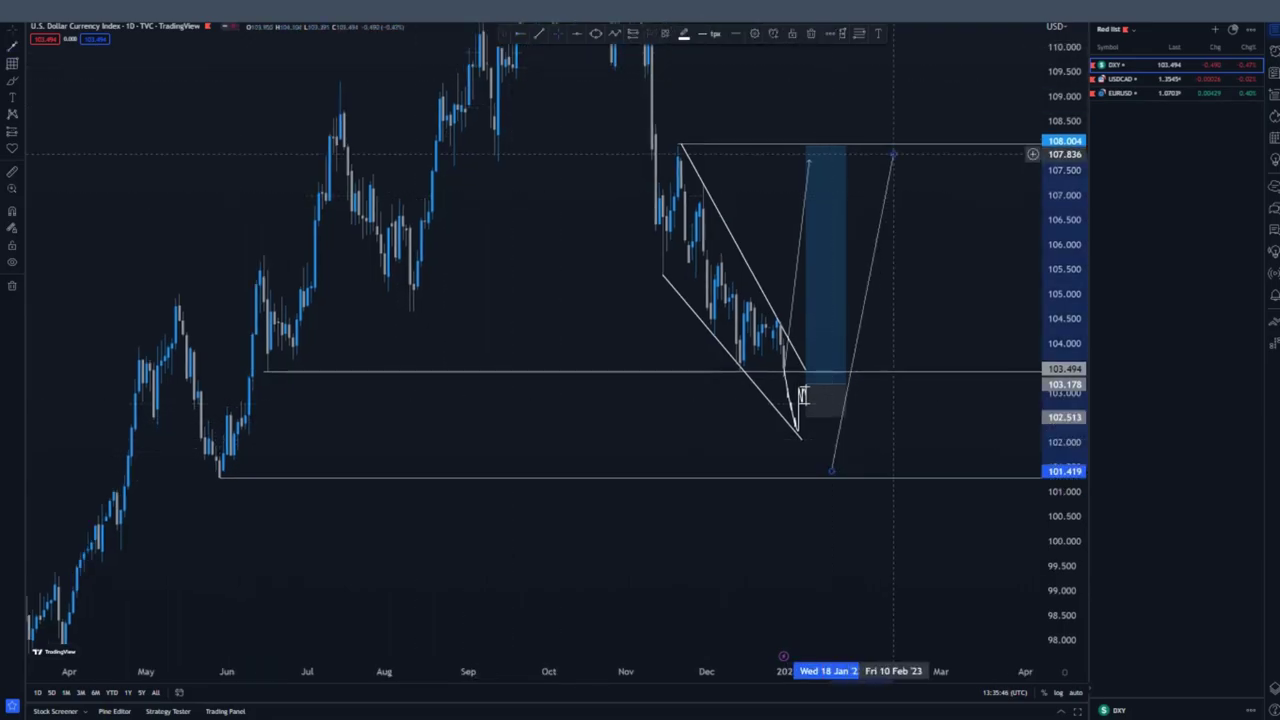
{"action": "key", "text": "Delete"}
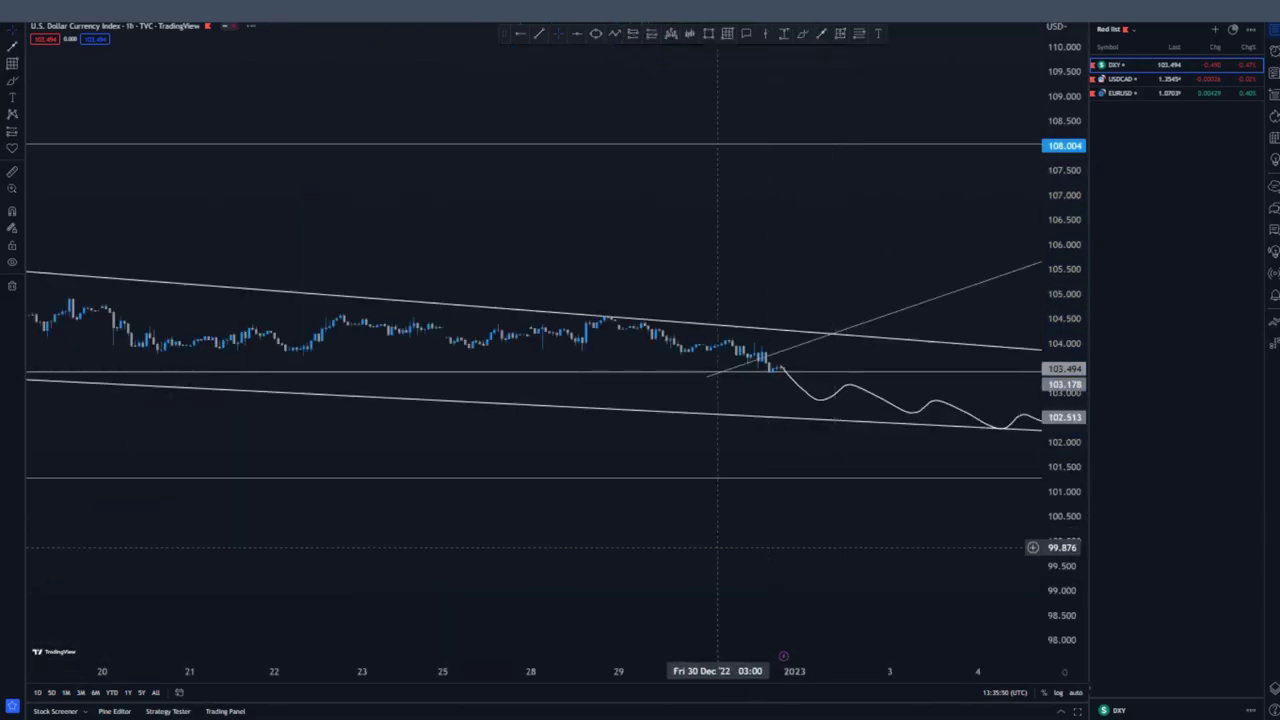
- Switch DXY to the one-hour timeframe and delete the horizontal ray at about 103.4
{"action": "scroll", "coordinate": [720, 548], "scroll_direction": "down", "scroll_amount": 5}
{"action": "scroll", "coordinate": [661, 437], "scroll_direction": "down", "scroll_amount": 2}
{"action": "scroll", "coordinate": [676, 437], "scroll_direction": "down", "scroll_amount": 5}
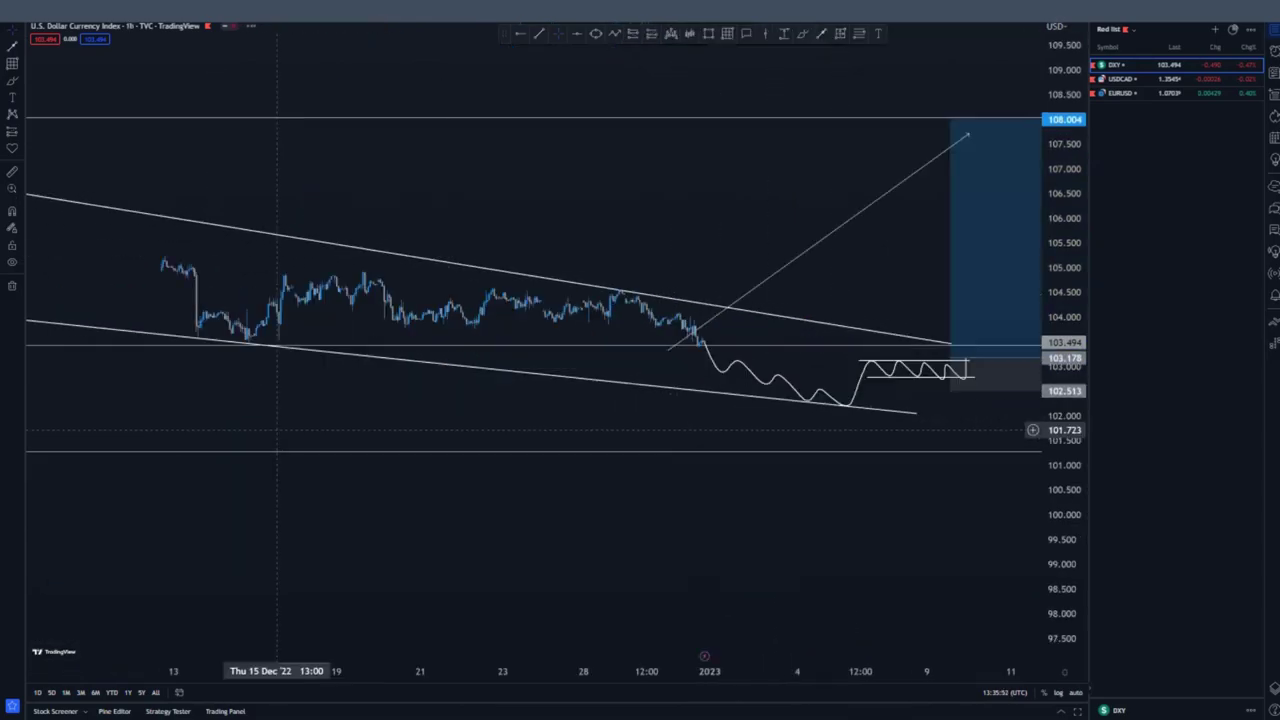
{"action": "scroll", "coordinate": [890, 430], "scroll_direction": "up", "scroll_amount": 8}
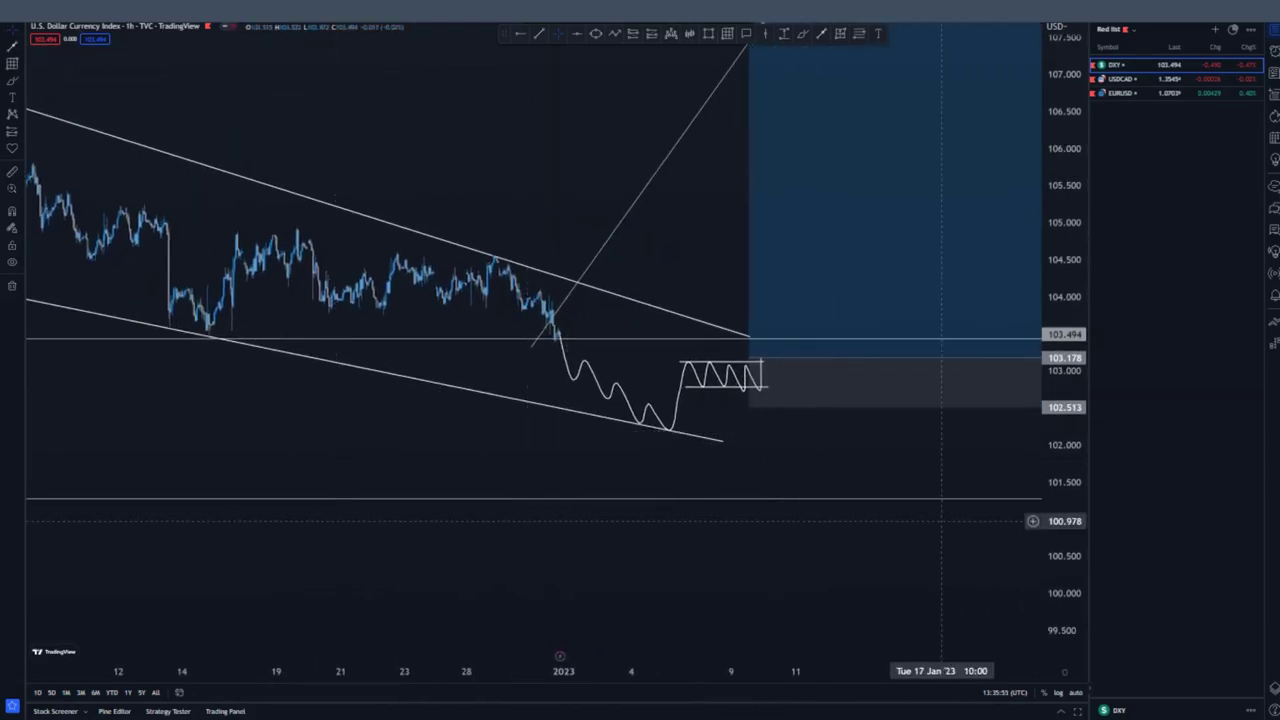
{"action": "left_click_drag", "start_coordinate": [1065, 513], "coordinate": [1065, 395]}
{"action": "scroll", "coordinate": [742, 505], "scroll_direction": "down", "scroll_amount": 2}
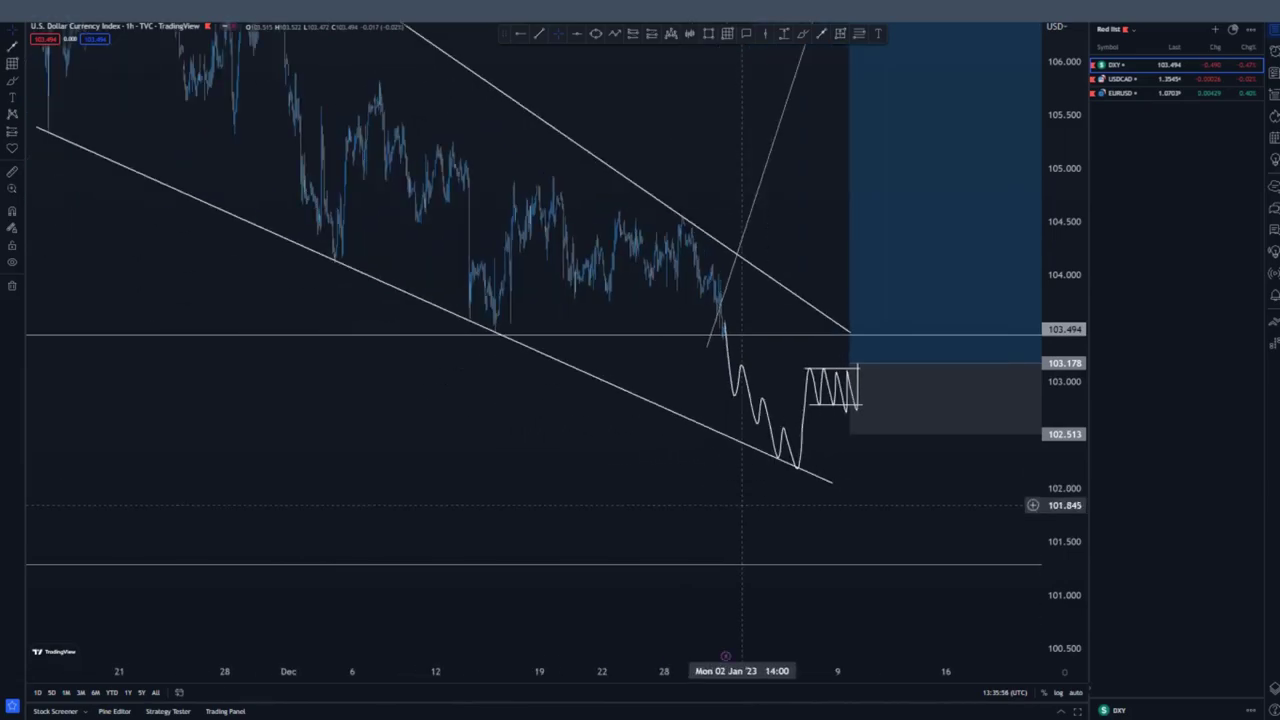
{"action": "scroll", "coordinate": [795, 388], "scroll_direction": "down", "scroll_amount": 2}
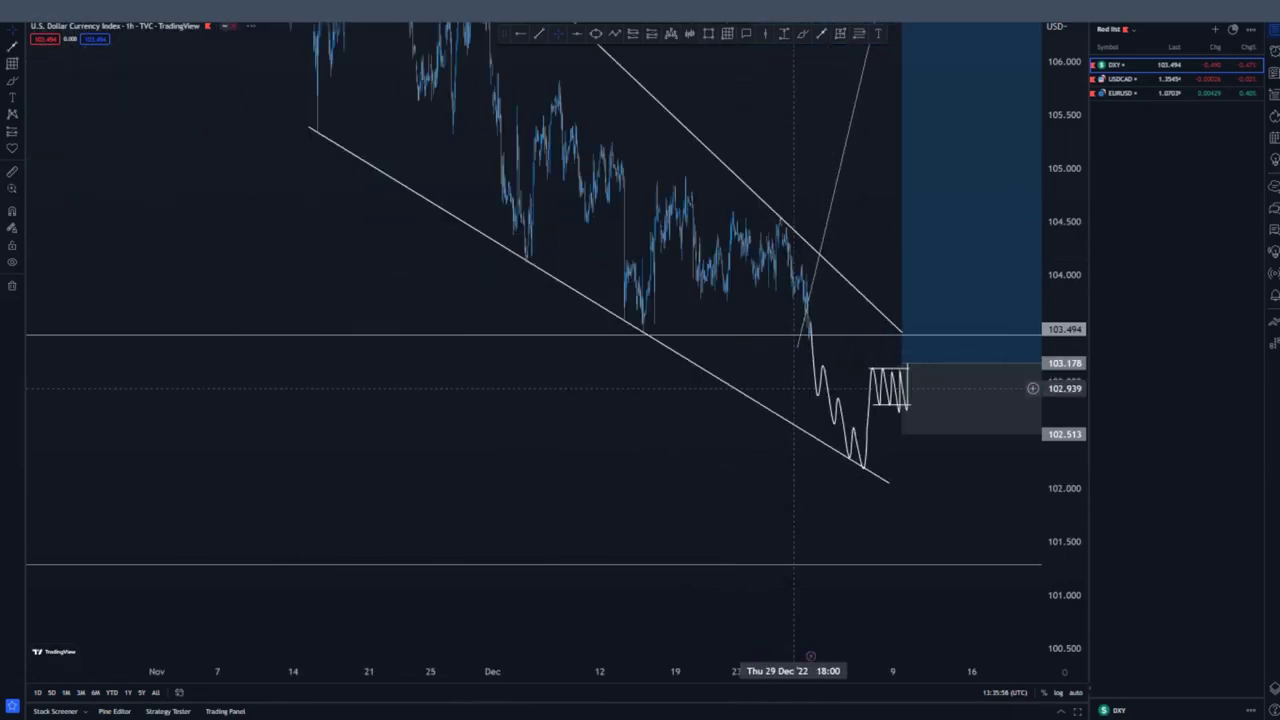
{"action": "scroll", "coordinate": [795, 388], "scroll_direction": "up", "scroll_amount": 2}
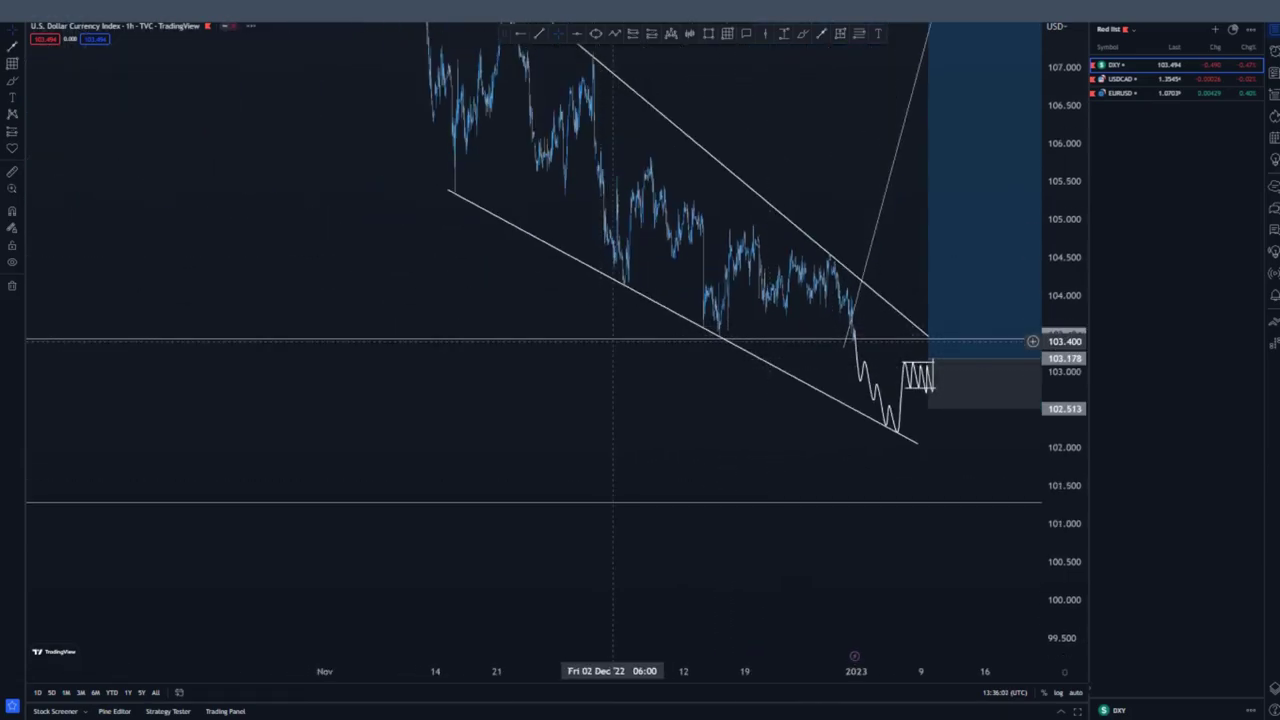
{"action": "key", "text": "Delete"}
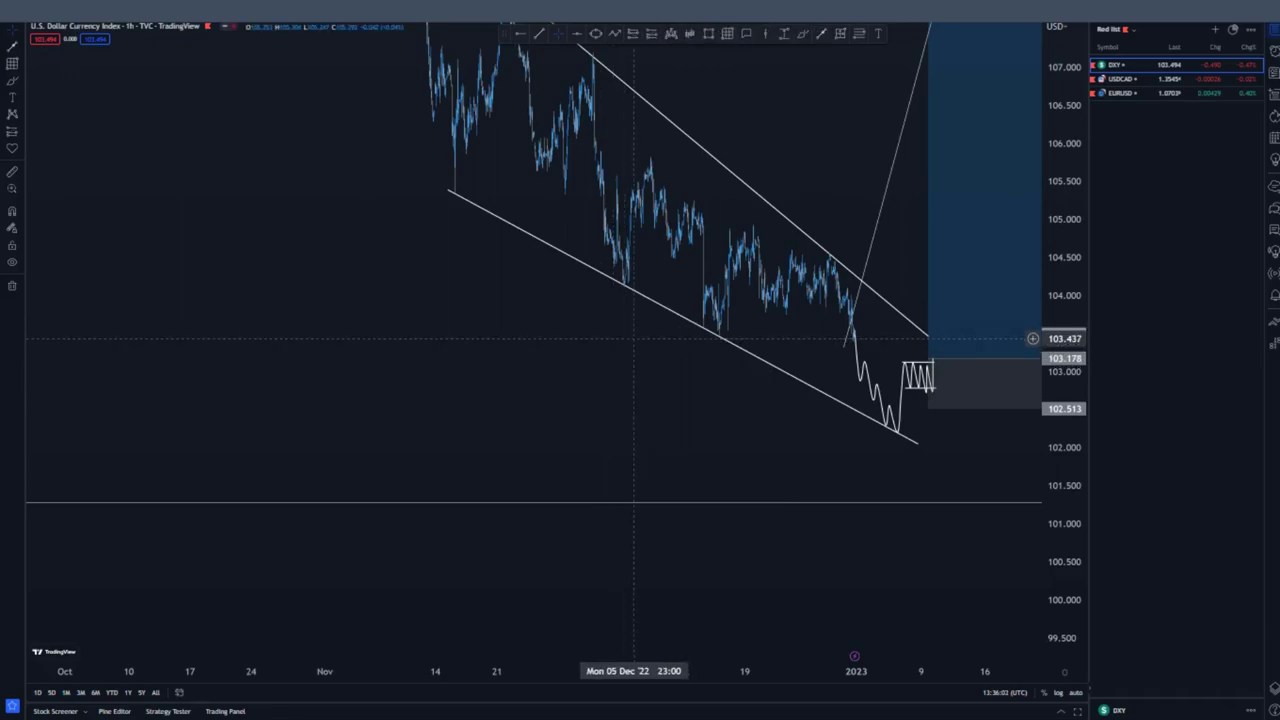
- Circle the three price touches and the projected fourth touch along the wedge's lower trendline with the brush
{"action": "left_click_drag", "start_coordinate": [1064, 382], "coordinate": [1064, 476]}
{"action": "scroll", "coordinate": [560, 166], "scroll_direction": "up", "scroll_amount": 3}
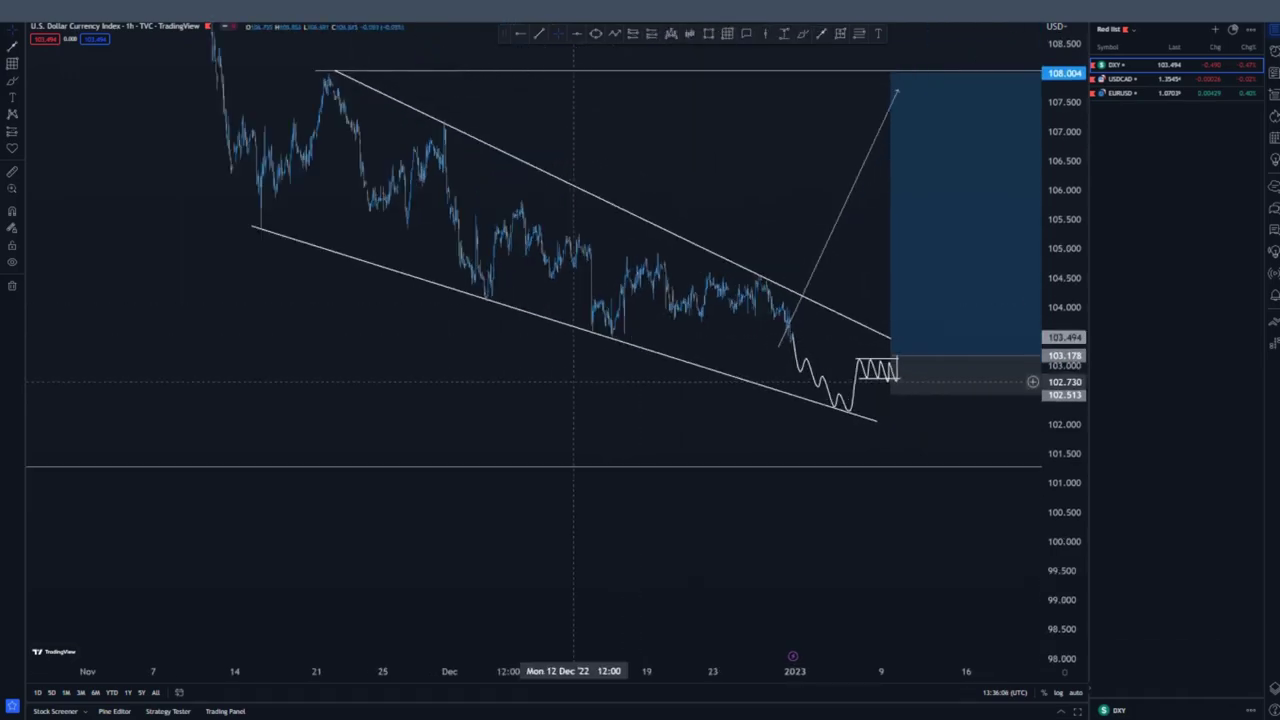
{"action": "scroll", "coordinate": [640, 166], "scroll_direction": "down", "scroll_amount": 1}
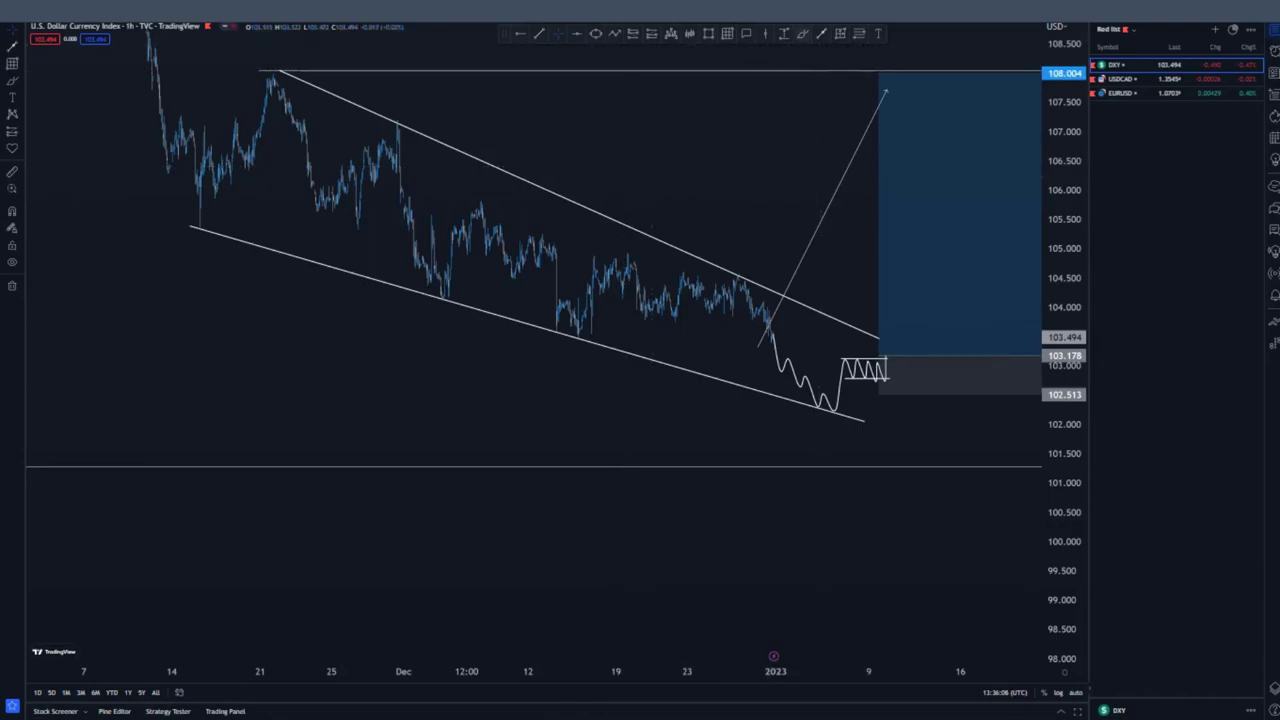
{"action": "mouse_move", "coordinate": [212, 214]}
{"action": "left_mouse_down"}
{"action": "mouse_move", "coordinate": [206, 243]}
{"action": "mouse_move", "coordinate": [212, 222]}
{"action": "left_mouse_up"}
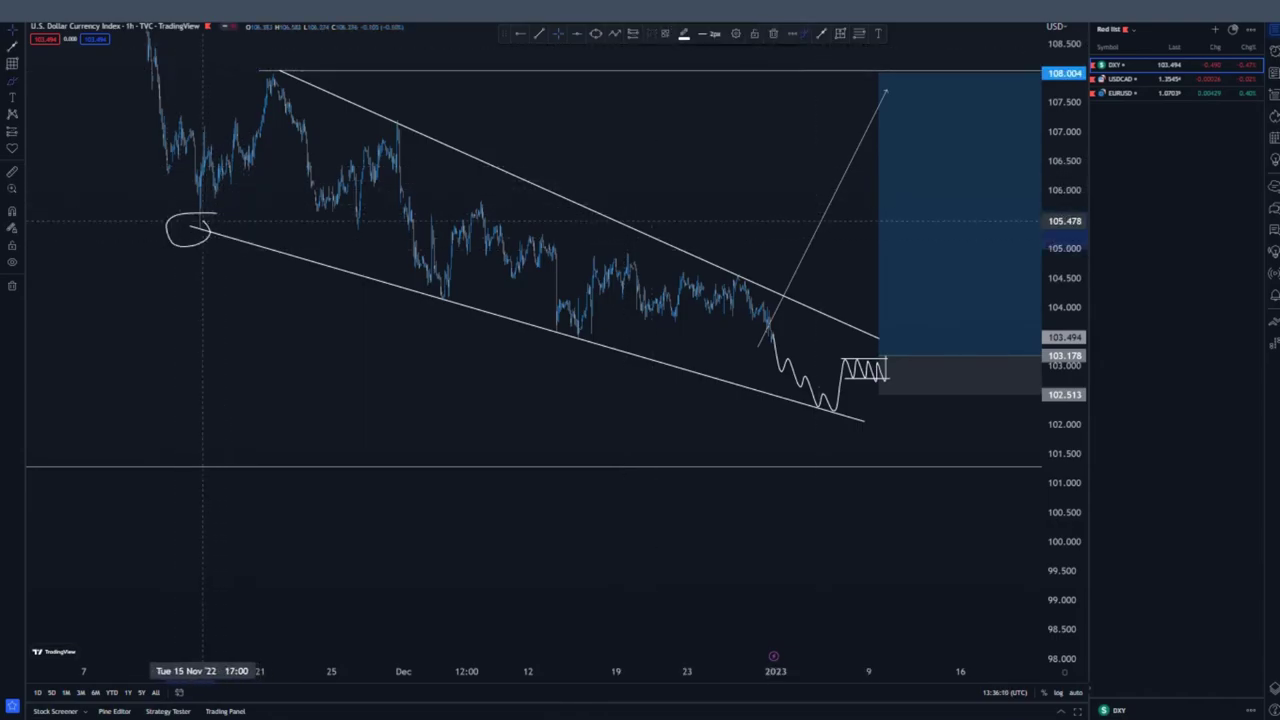
{"action": "mouse_move", "coordinate": [444, 290]}
{"action": "left_mouse_down"}
{"action": "mouse_move", "coordinate": [438, 328]}
{"action": "mouse_move", "coordinate": [452, 288]}
{"action": "left_mouse_up"}
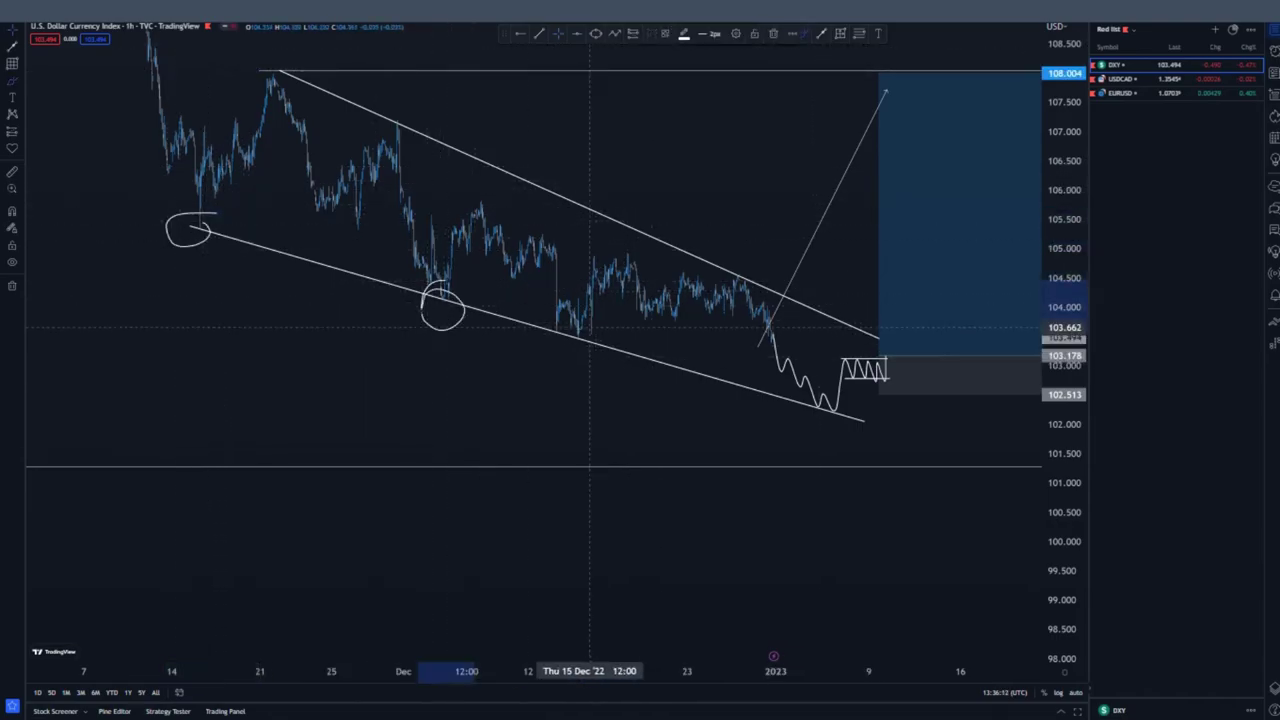
{"action": "left_click_drag", "start_coordinate": [590, 327], "coordinate": [592, 331]}
{"action": "mouse_move", "coordinate": [836, 398]}
{"action": "left_mouse_down"}
{"action": "mouse_move", "coordinate": [833, 430]}
{"action": "mouse_move", "coordinate": [826, 405]}
{"action": "mouse_move", "coordinate": [841, 417]}
{"action": "left_mouse_up"}
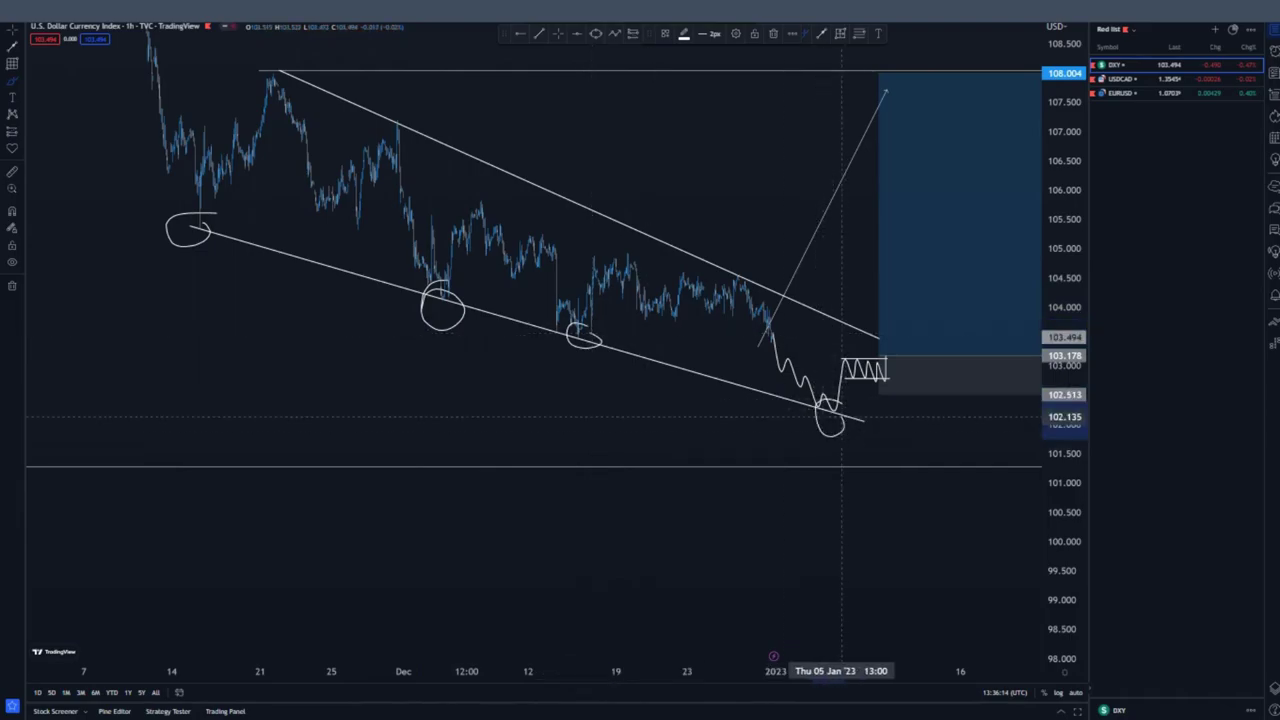
- Sketch a projected stepped rise from the small consolidation range to about 107, and undo all the brush marks
{"action": "left_click_drag", "start_coordinate": [887, 370], "coordinate": [946, 128]}
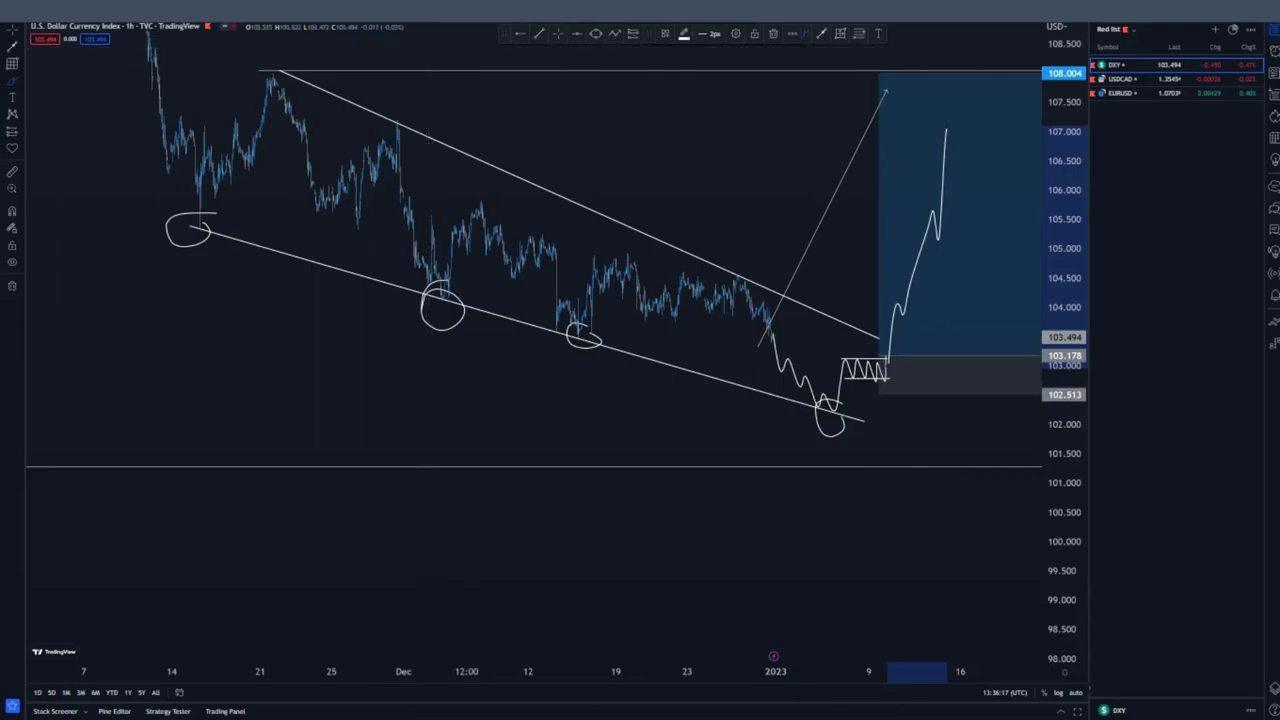
{"action": "key", "text": "ctrl+z"}
{"action": "key", "text": "ctrl+z"}
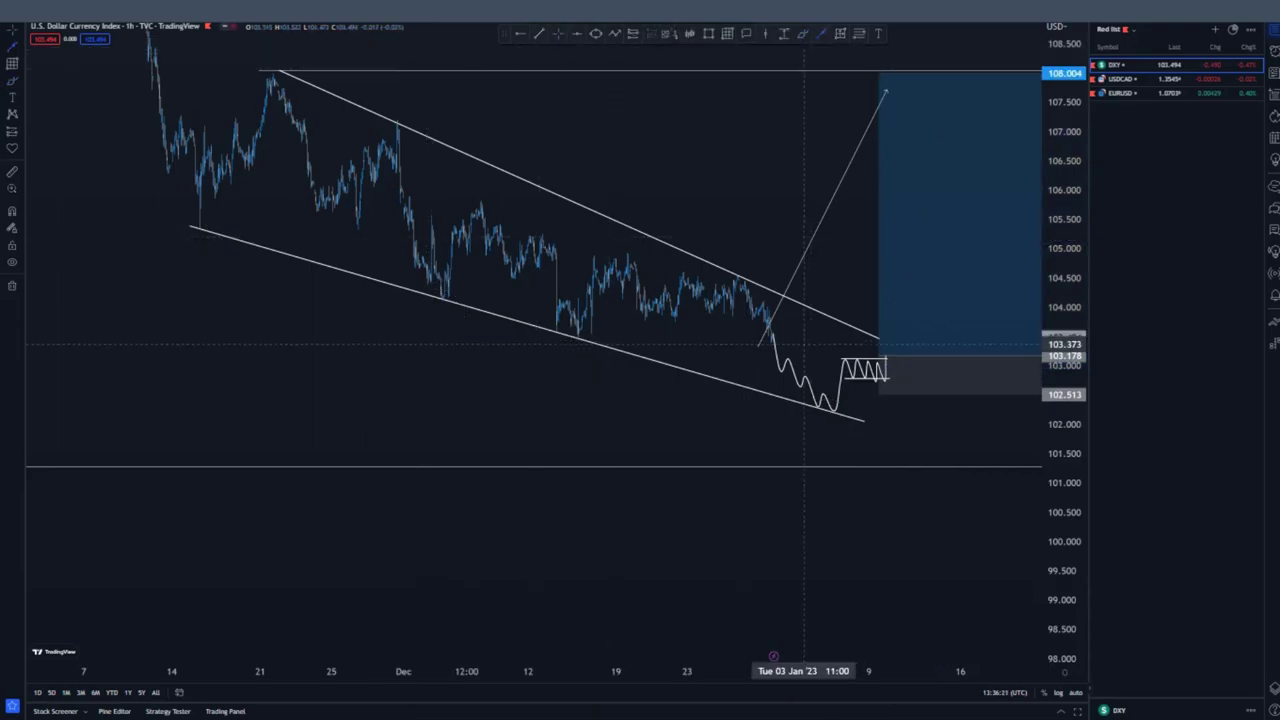
- Draw one arrow from about 102.3 down to the 101.3 ray and another from the ray up to about 107.8
{"action": "left_click_drag", "start_coordinate": [838, 407], "coordinate": [861, 467]}
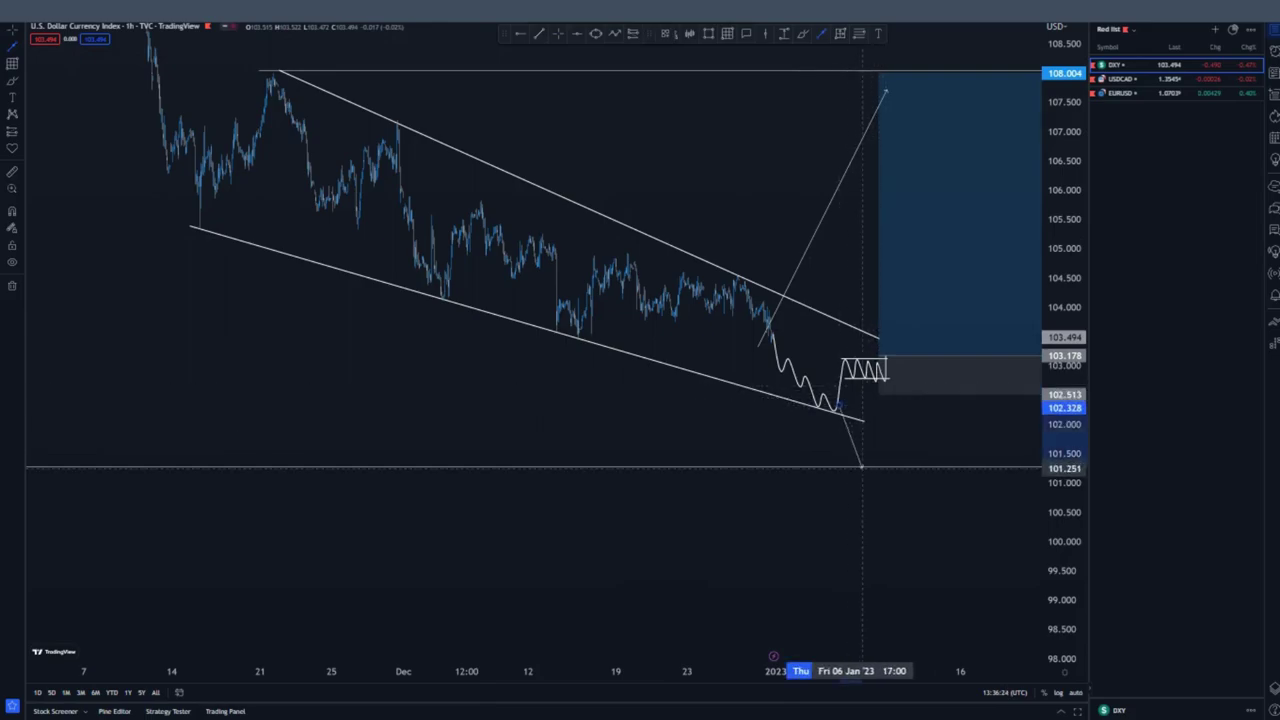
{"action": "left_click", "coordinate": [706, 423]}
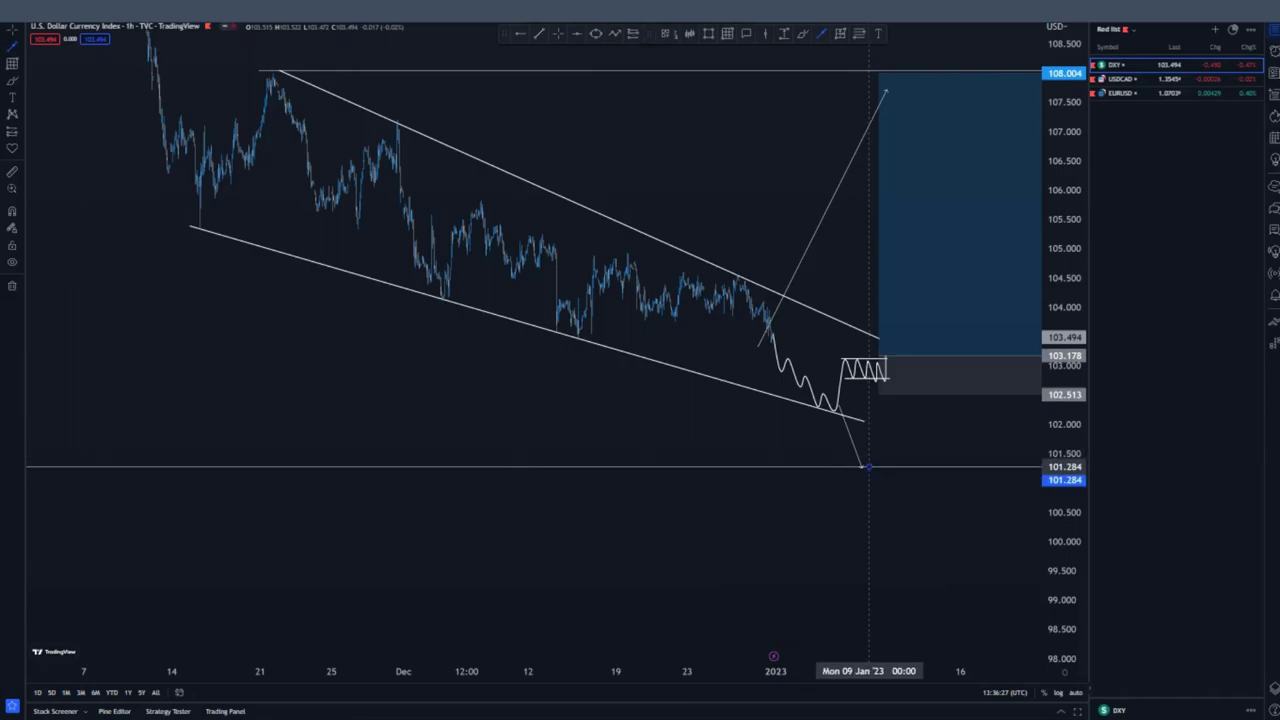
{"action": "left_click_drag", "start_coordinate": [867, 467], "coordinate": [928, 82]}
{"action": "left_click_drag", "start_coordinate": [685, 149], "coordinate": [553, 149]}
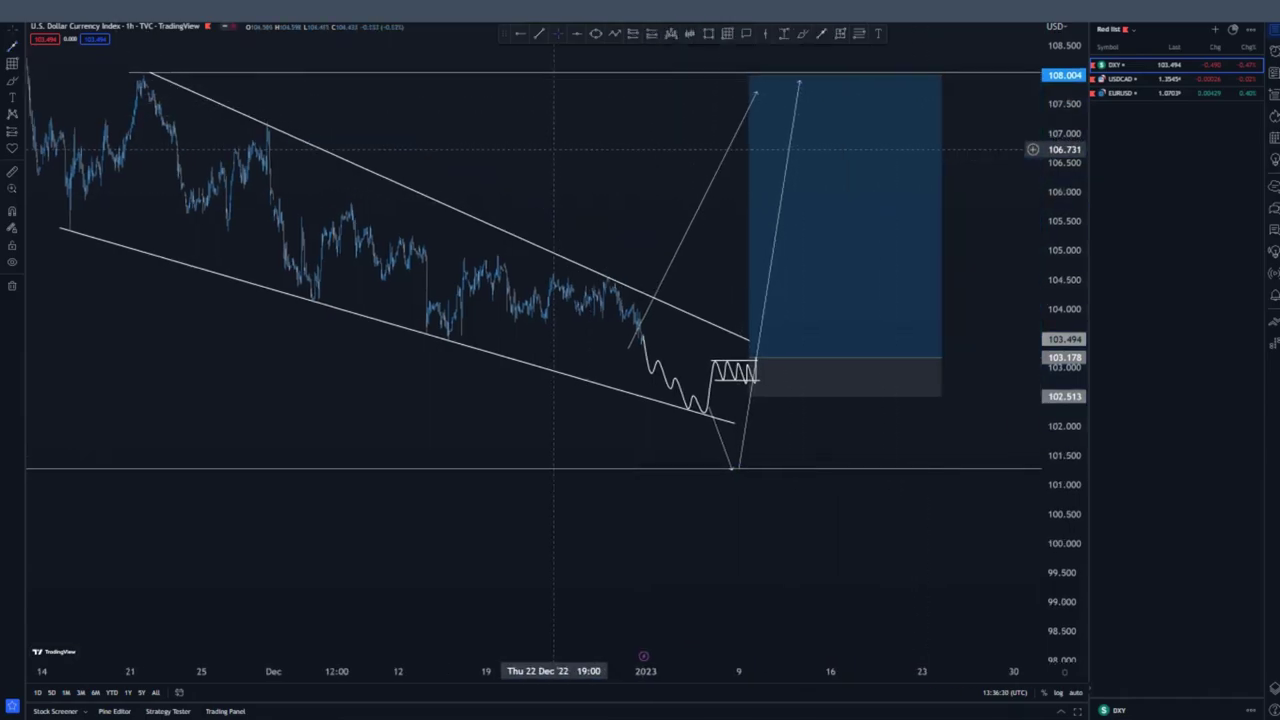
{"action": "left_click_drag", "start_coordinate": [1064, 240], "coordinate": [1064, 315]}
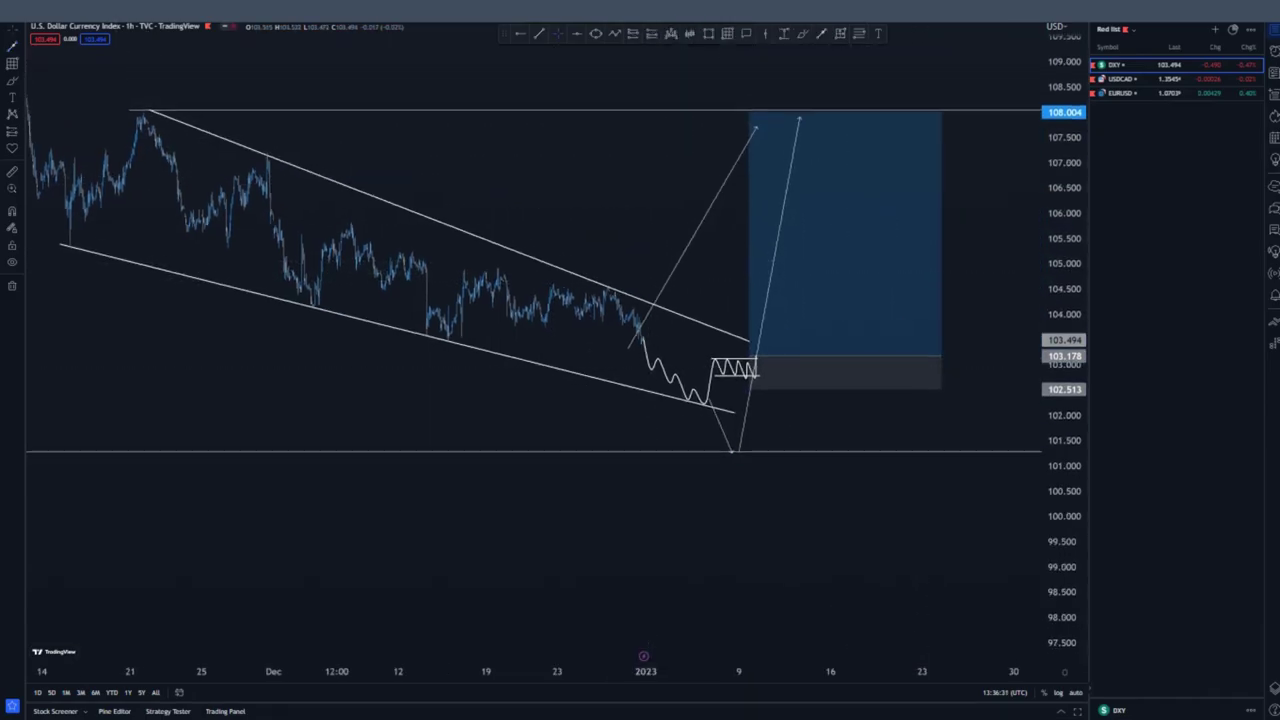
- Open the USDCAD chart from the watchlist and remove its drawings
{"action": "left_click", "coordinate": [1117, 78]}
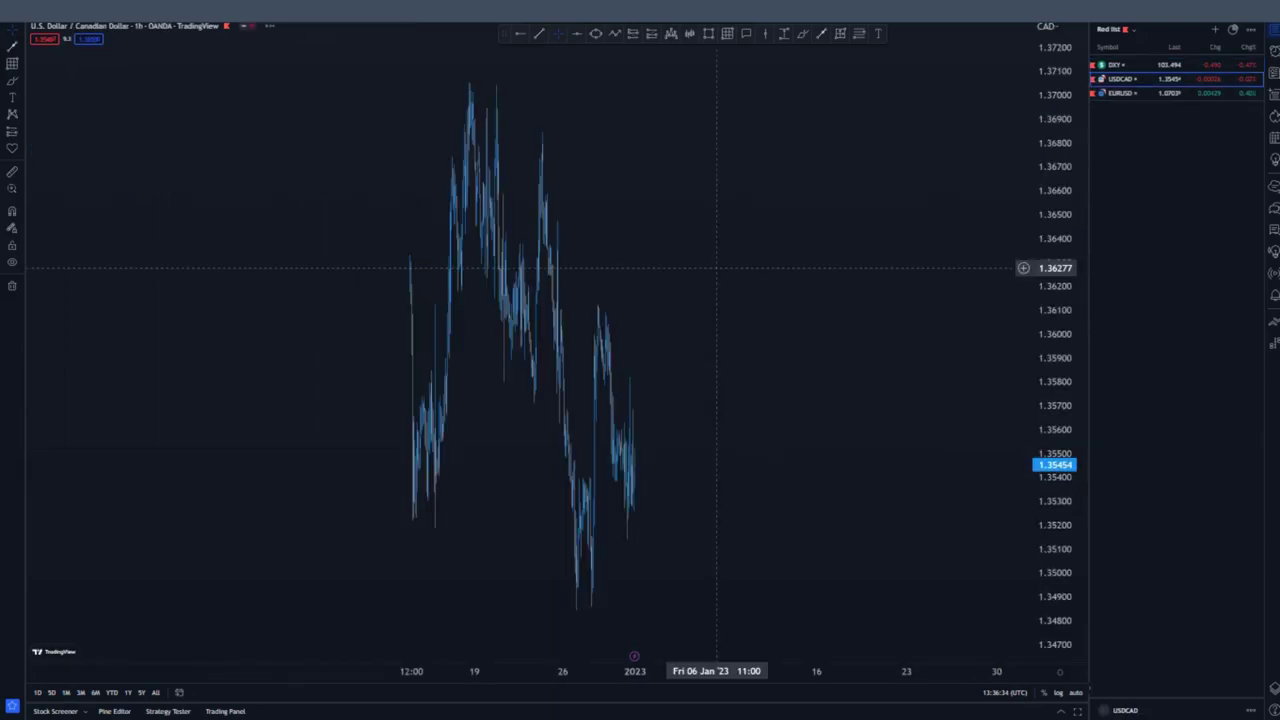
{"action": "left_click", "coordinate": [19, 286]}
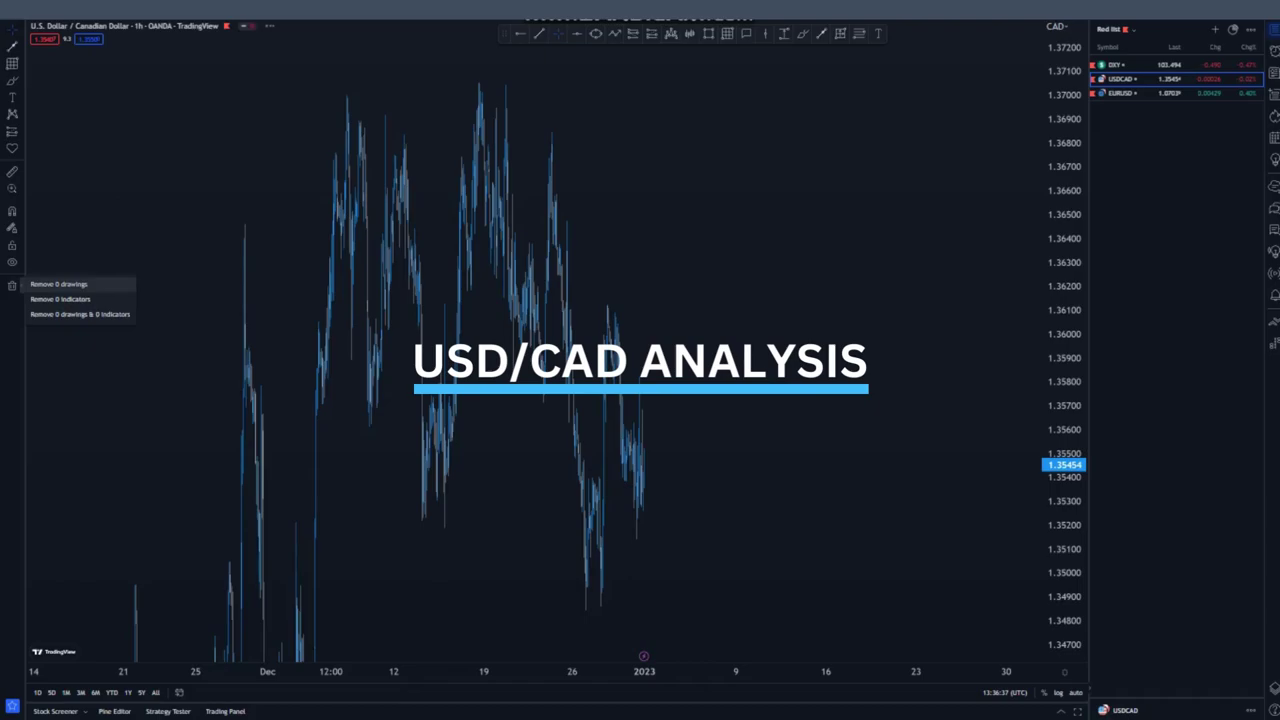
{"action": "left_click", "coordinate": [59, 284]}
- Switch USDCAD to the daily timeframe and reset the chart view to show price from 2020 to 2023
{"action": "left_click", "coordinate": [170, 10]}
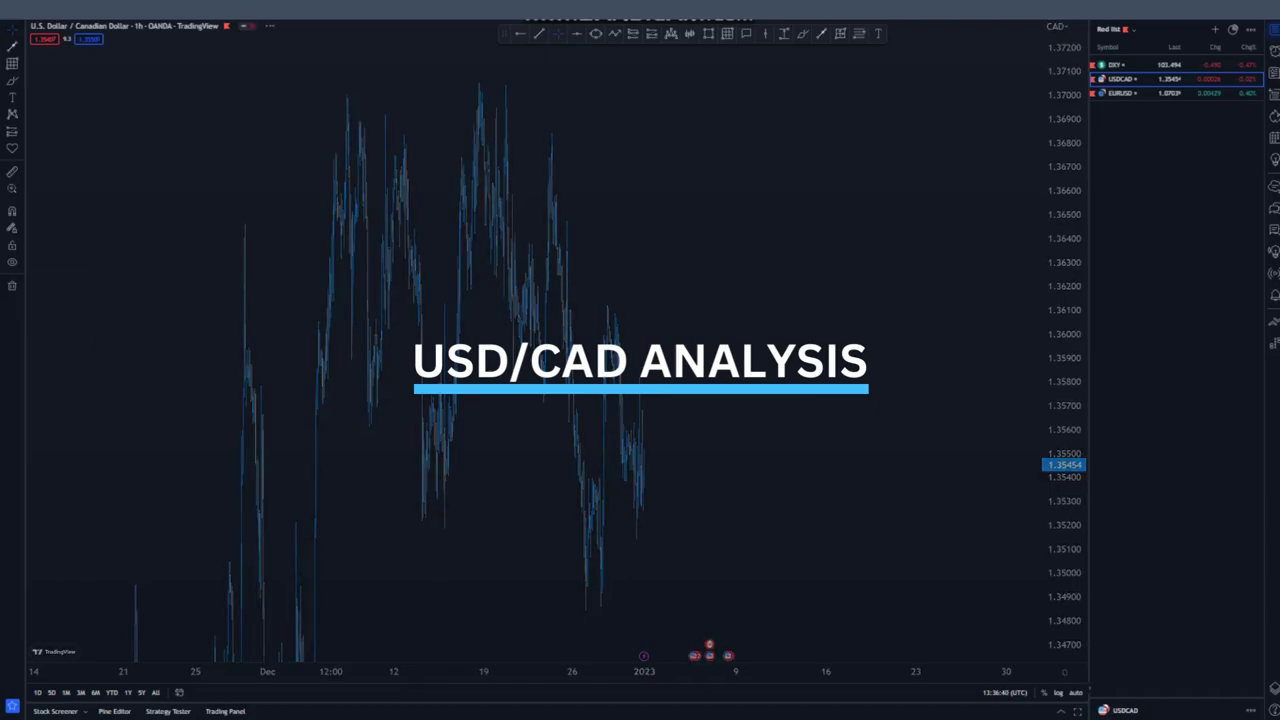
{"action": "right_click", "coordinate": [456, 196]}
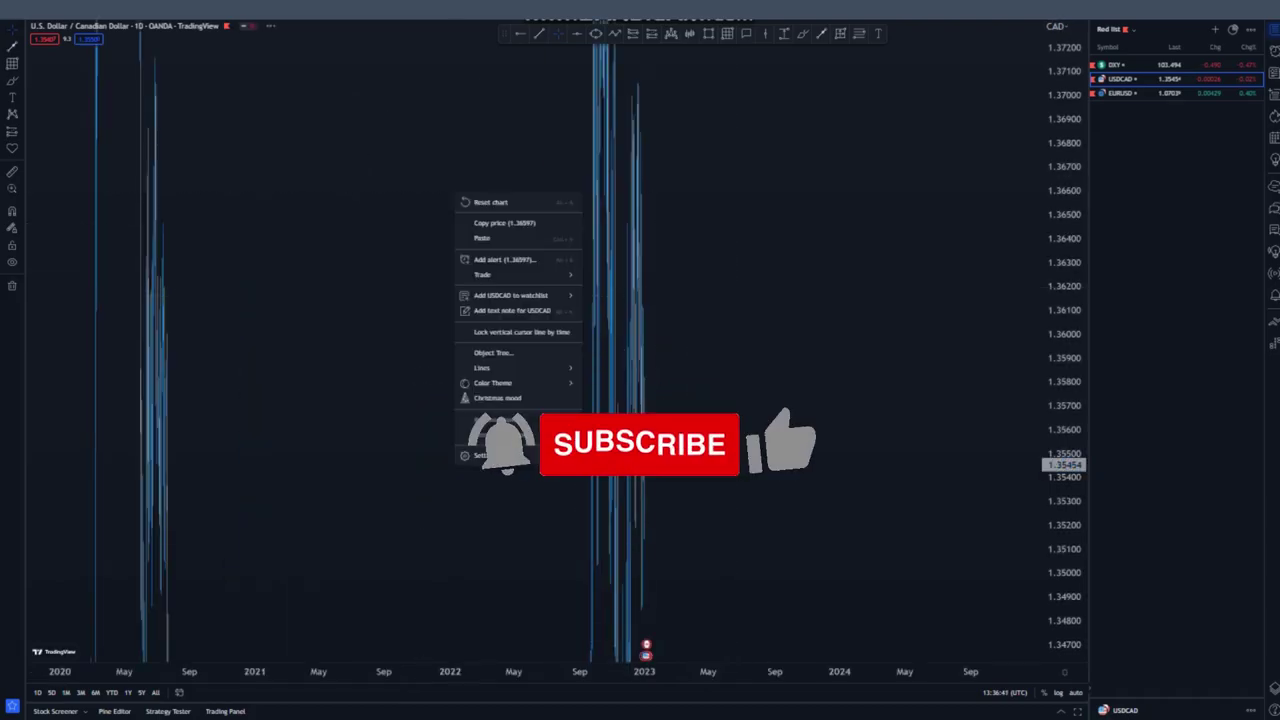
{"action": "left_click", "coordinate": [490, 202]}
{"action": "scroll", "coordinate": [811, 384], "scroll_direction": "up", "scroll_amount": 6}
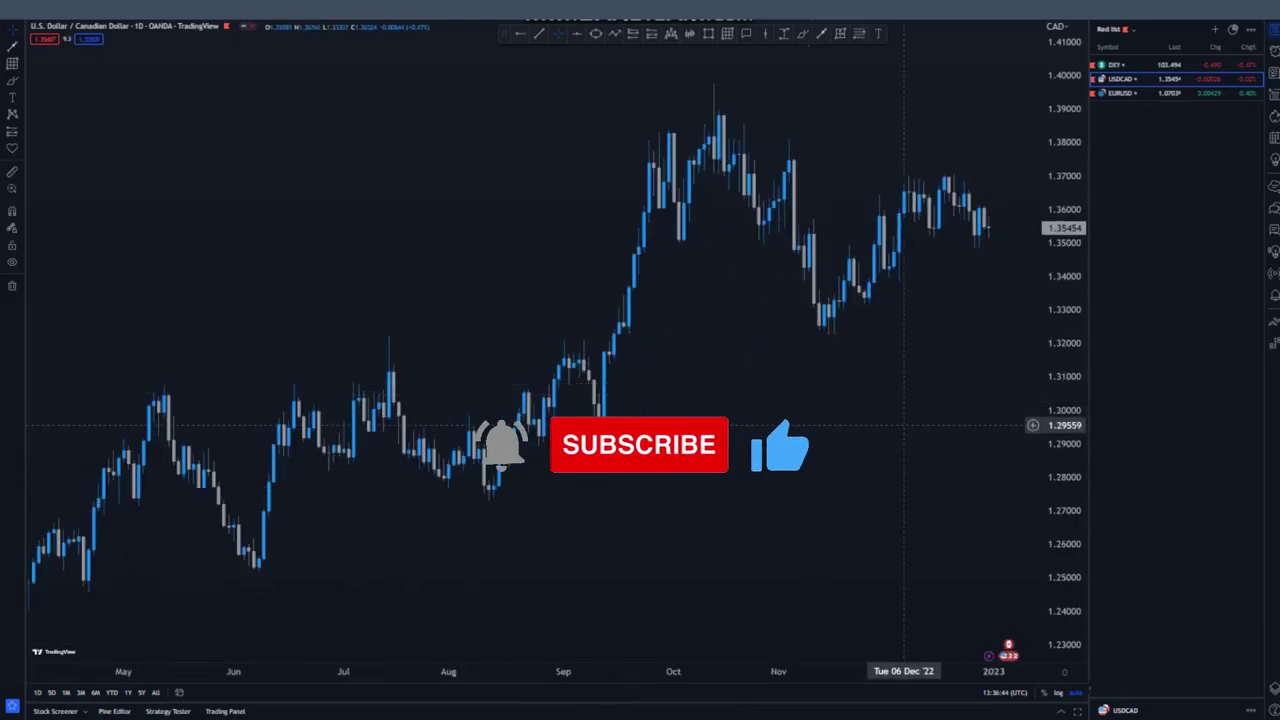
{"action": "scroll", "coordinate": [904, 424], "scroll_direction": "down", "scroll_amount": 4}
{"action": "scroll", "coordinate": [898, 417], "scroll_direction": "down", "scroll_amount": 5}
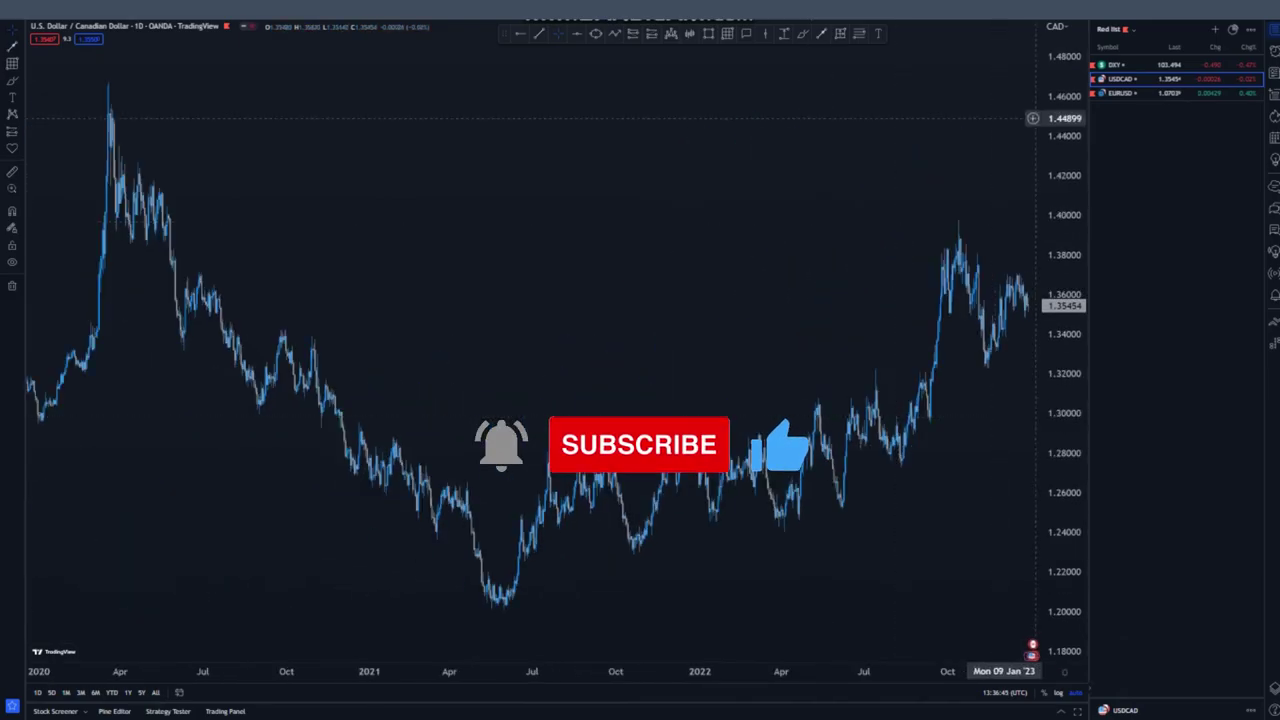
{"action": "left_click_drag", "start_coordinate": [742, 254], "coordinate": [714, 246]}
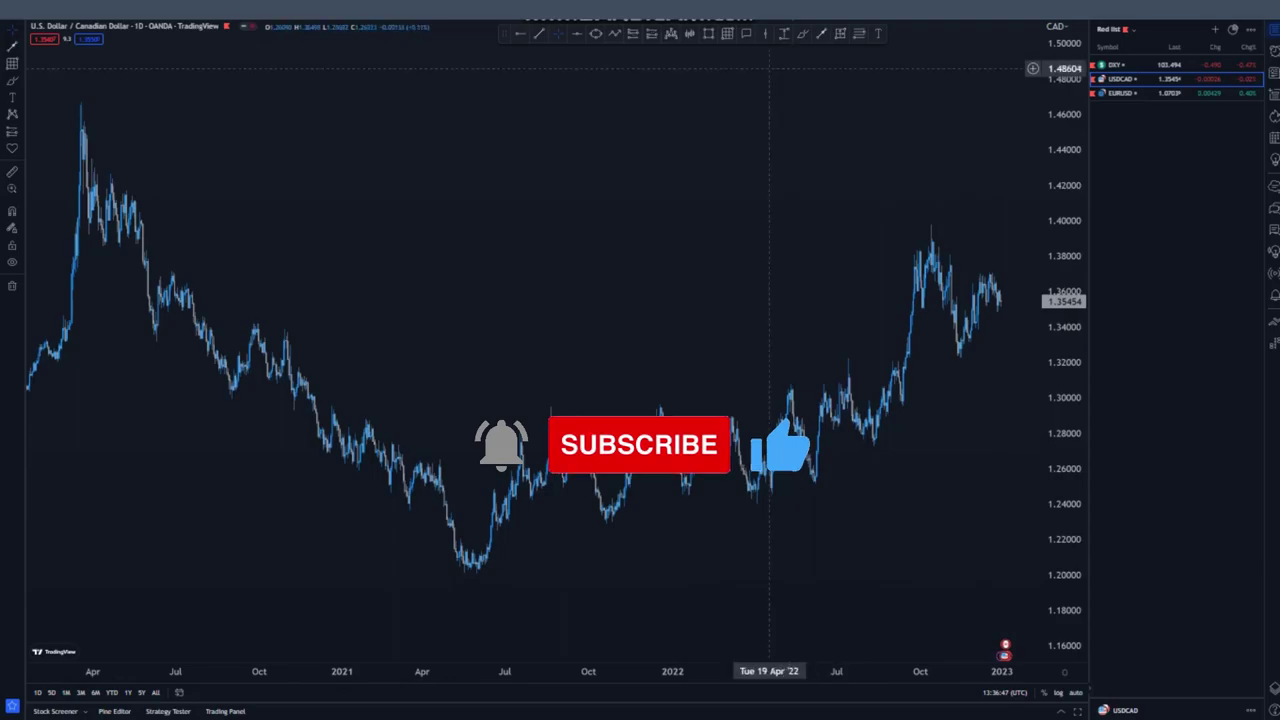
- Place a horizontal ray from the late-June 2020 swing high at about 1.37
{"action": "left_click", "coordinate": [170, 272]}
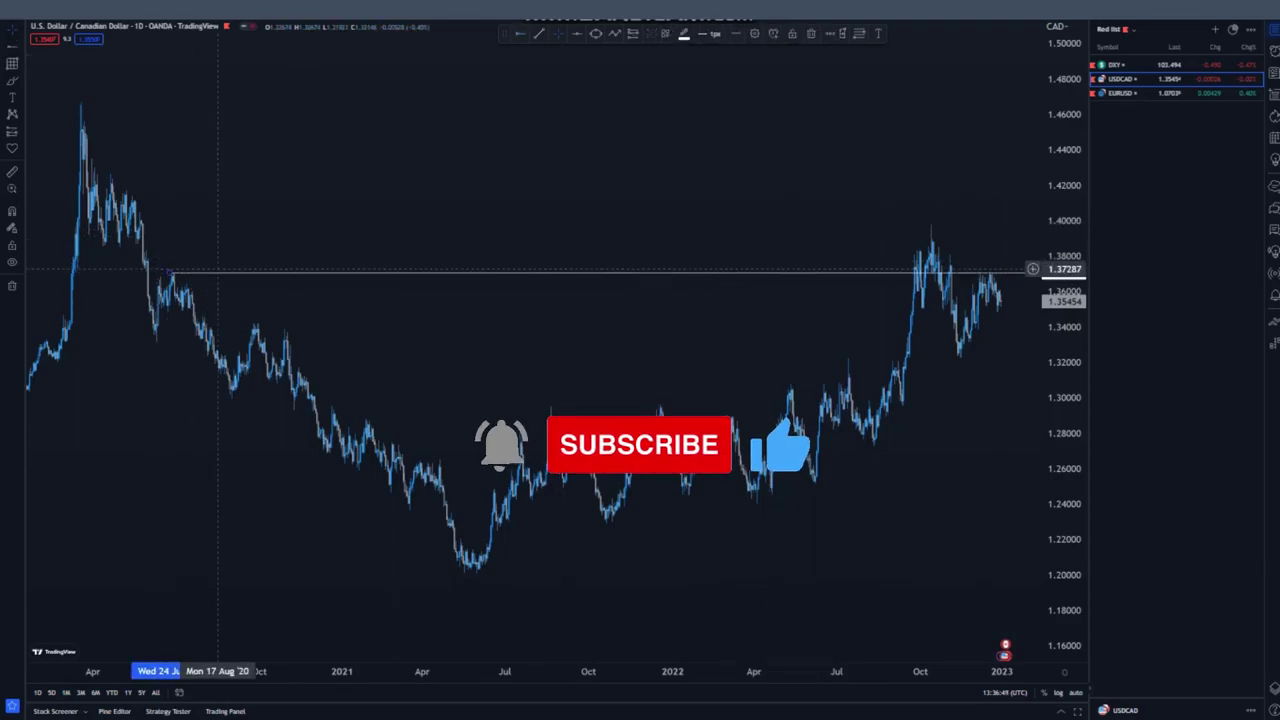
{"action": "left_click", "coordinate": [606, 103]}
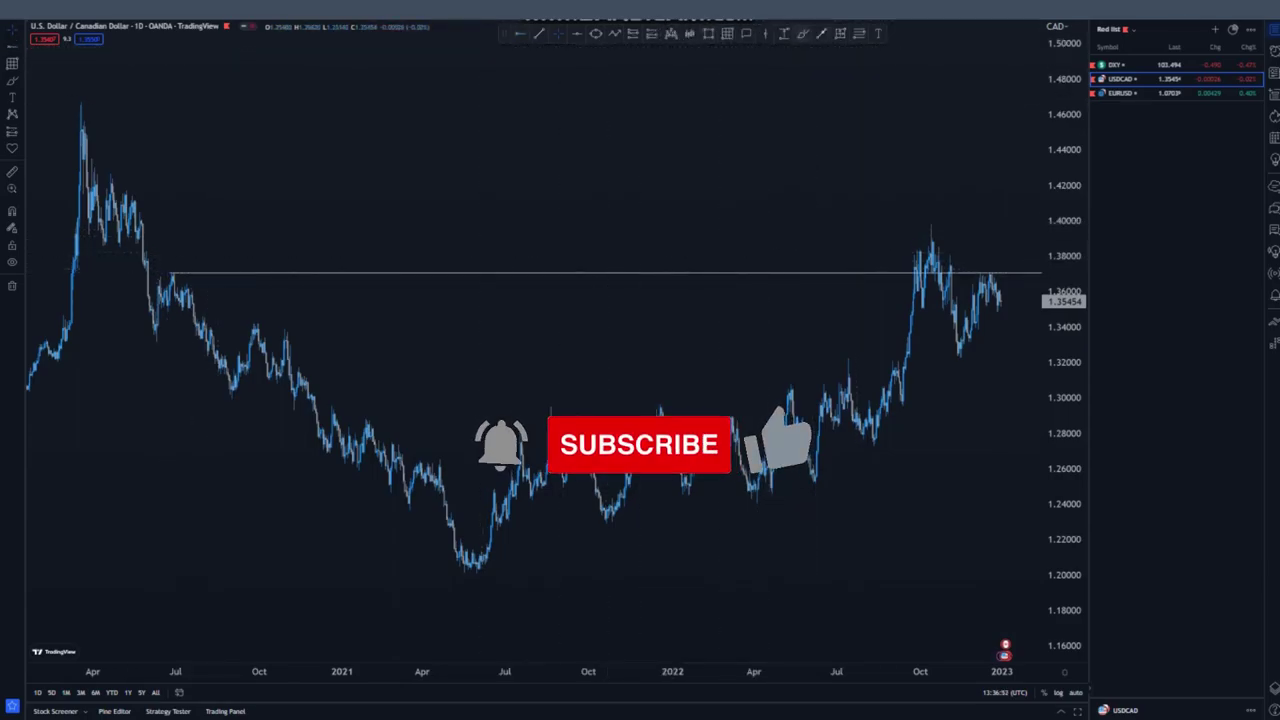
- Sketch the three peaks of autumn 2022, the rising channel that follows and a fall to about 1.266, and undo the brush marks
{"action": "left_click", "coordinate": [803, 34]}
{"action": "mouse_move", "coordinate": [950, 205]}
{"action": "left_mouse_down"}
{"action": "mouse_move", "coordinate": [894, 230]}
{"action": "mouse_move", "coordinate": [937, 322]}
{"action": "mouse_move", "coordinate": [965, 220]}
{"action": "left_mouse_up"}
{"action": "left_click", "coordinate": [773, 34]}
{"action": "scroll", "coordinate": [777, 224], "scroll_direction": "up", "scroll_amount": 7}
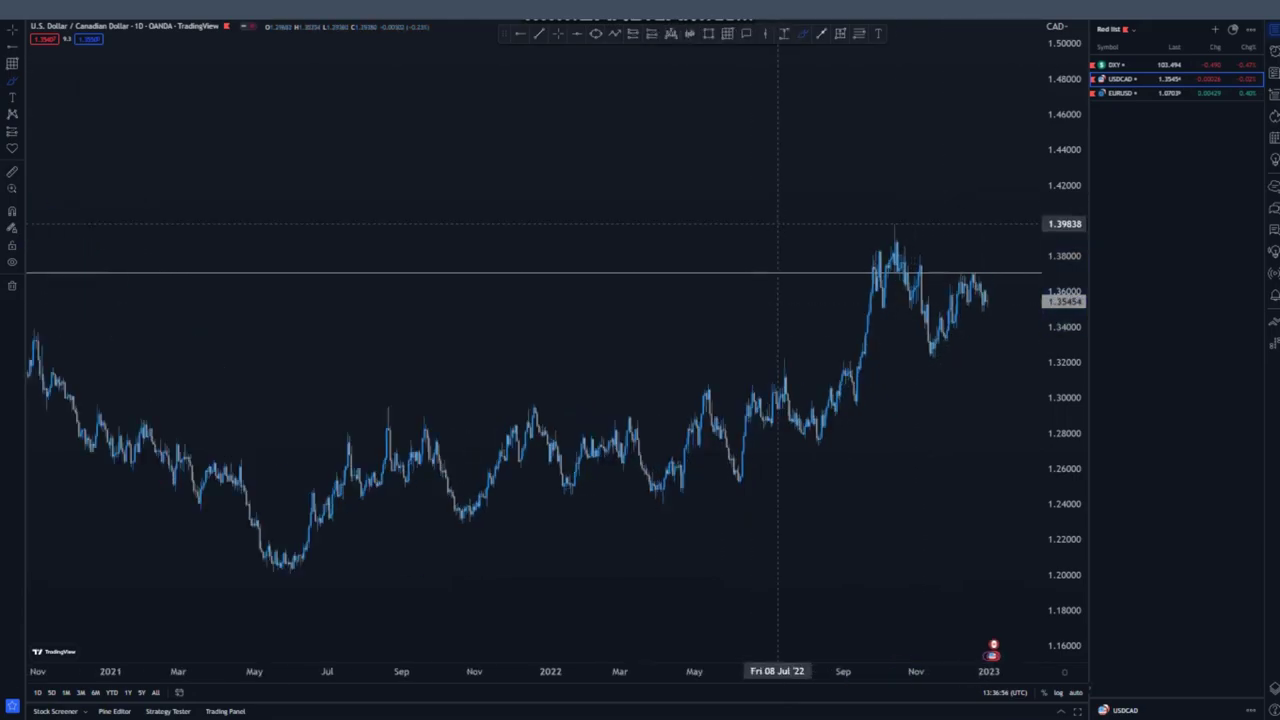
{"action": "scroll", "coordinate": [777, 224], "scroll_direction": "up", "scroll_amount": 2}
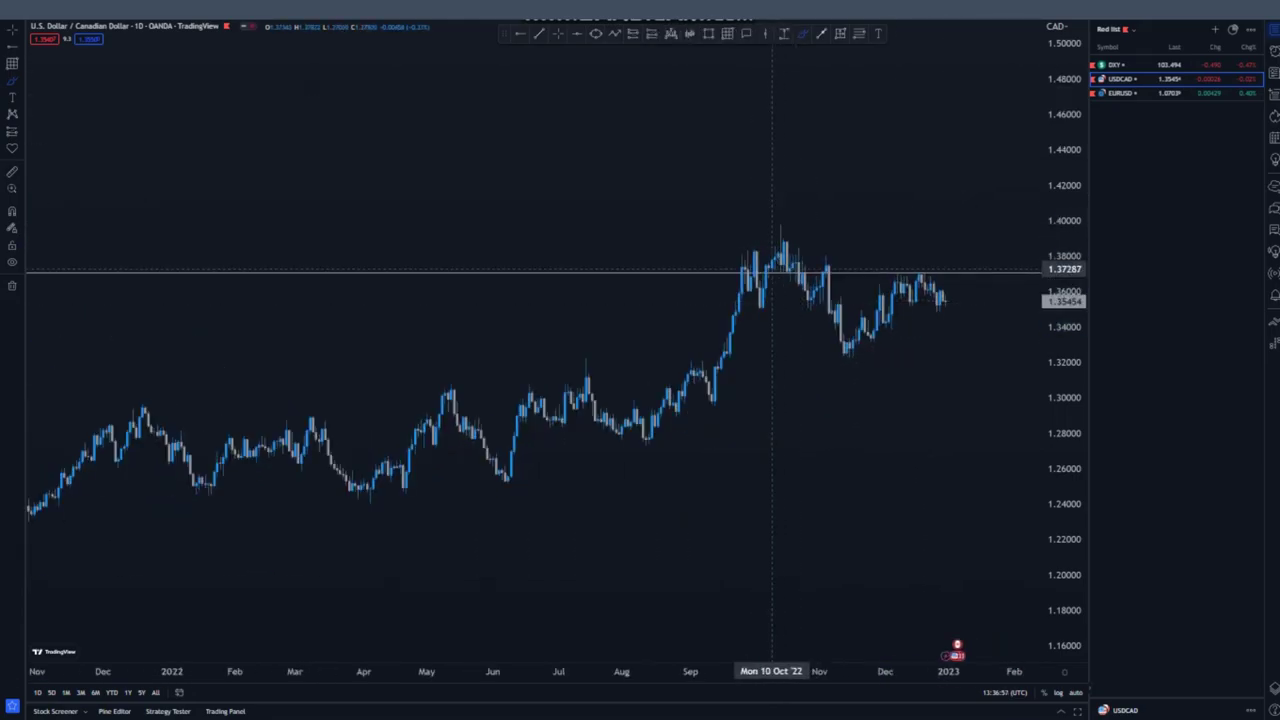
{"action": "left_click_drag", "start_coordinate": [730, 295], "coordinate": [747, 237]}
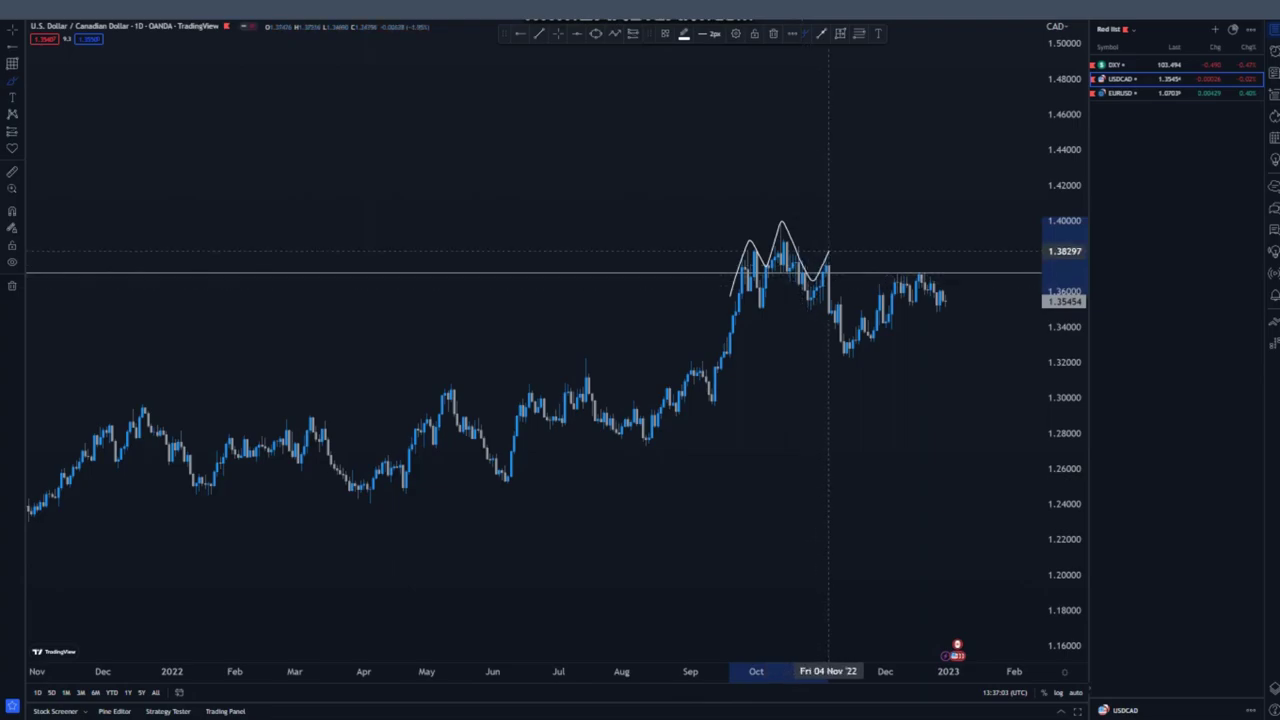
{"action": "left_click_drag", "start_coordinate": [840, 297], "coordinate": [855, 347]}
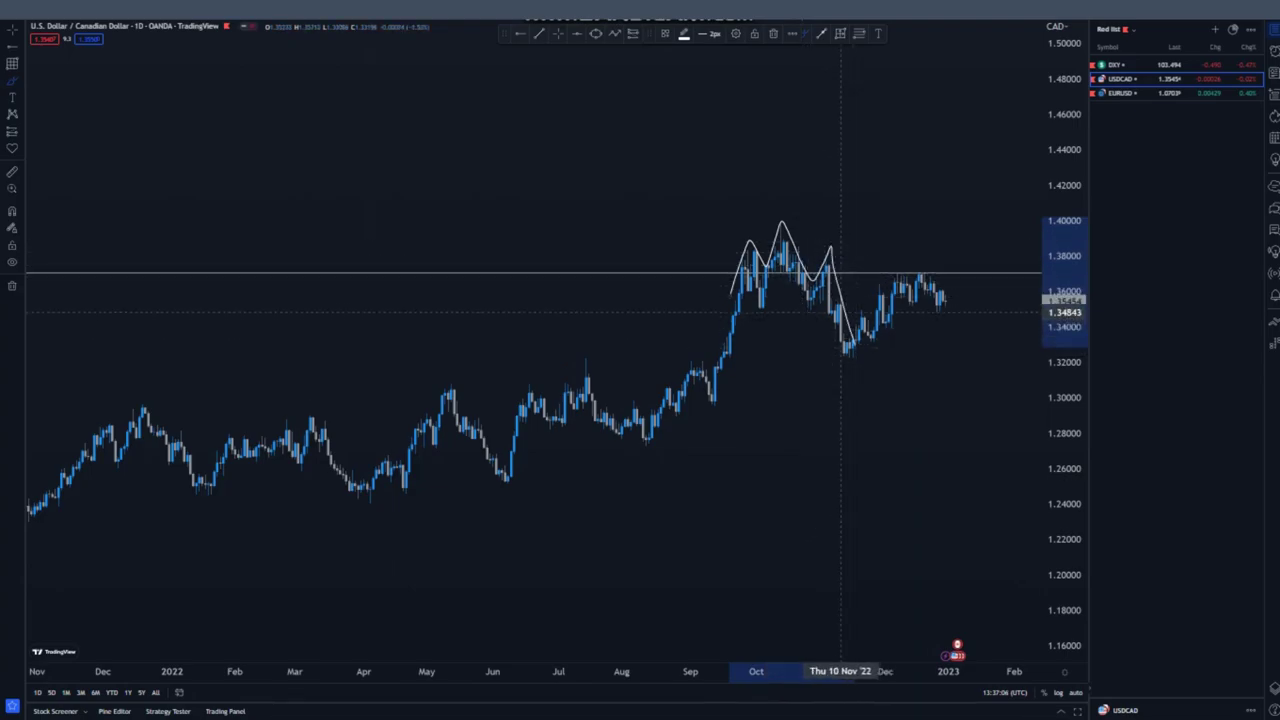
{"action": "left_click_drag", "start_coordinate": [836, 304], "coordinate": [912, 265]}
{"action": "mouse_move", "coordinate": [850, 358]}
{"action": "left_mouse_down"}
{"action": "mouse_move", "coordinate": [952, 303]}
{"action": "mouse_move", "coordinate": [969, 459]}
{"action": "left_mouse_up"}
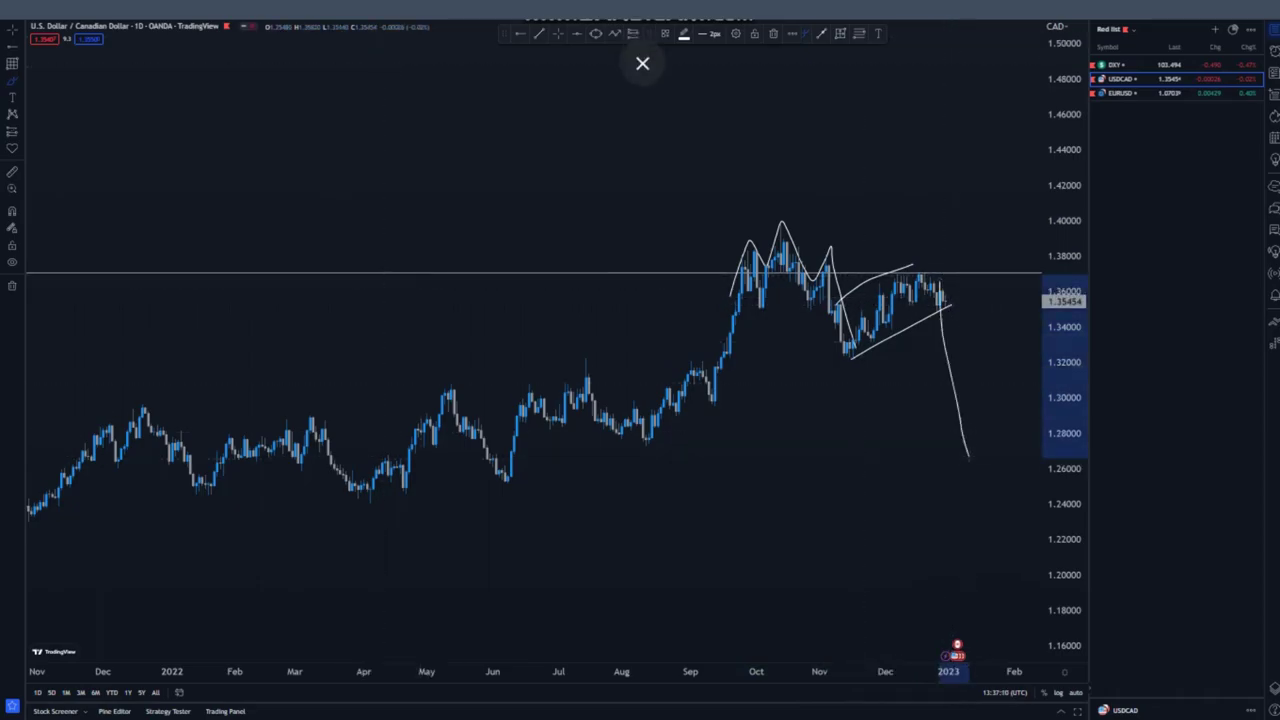
{"action": "key", "text": "ctrl+z"}
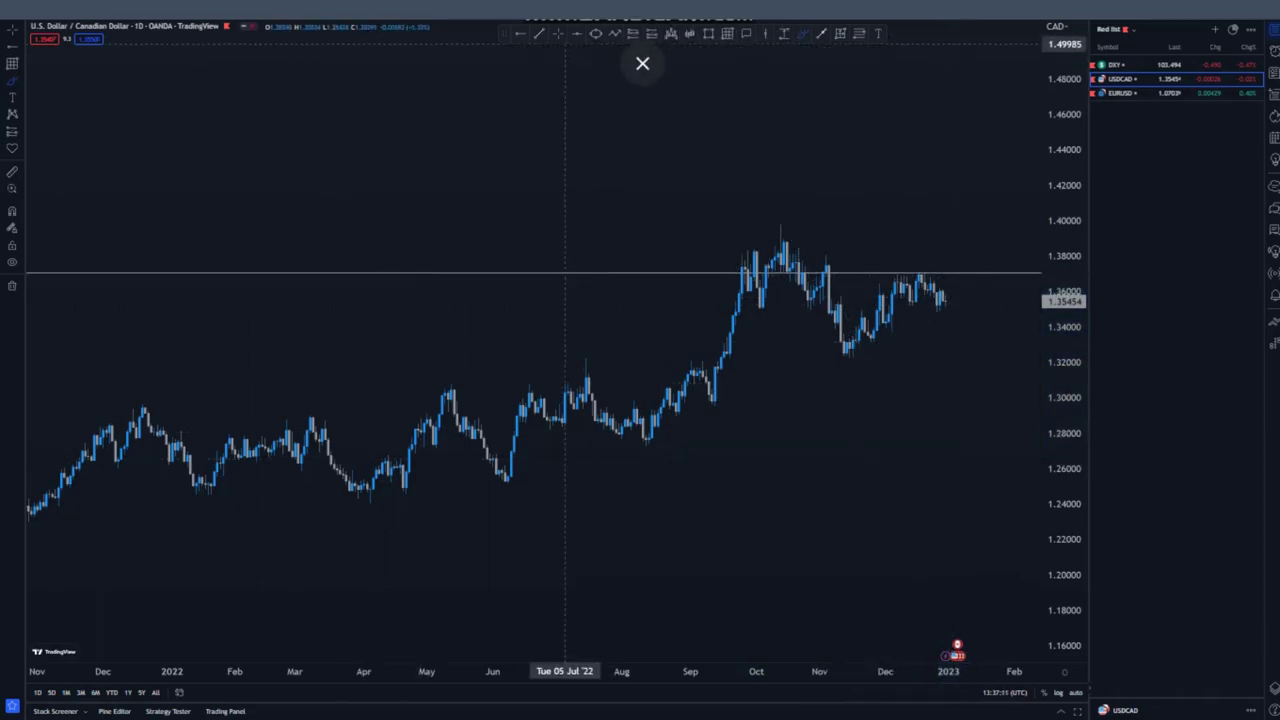
- Draw channel trend lines from the December 2020 high to about 1.405 and from the May 2021 low to about 1.296
{"action": "scroll", "coordinate": [371, 149], "scroll_direction": "down", "scroll_amount": 6}
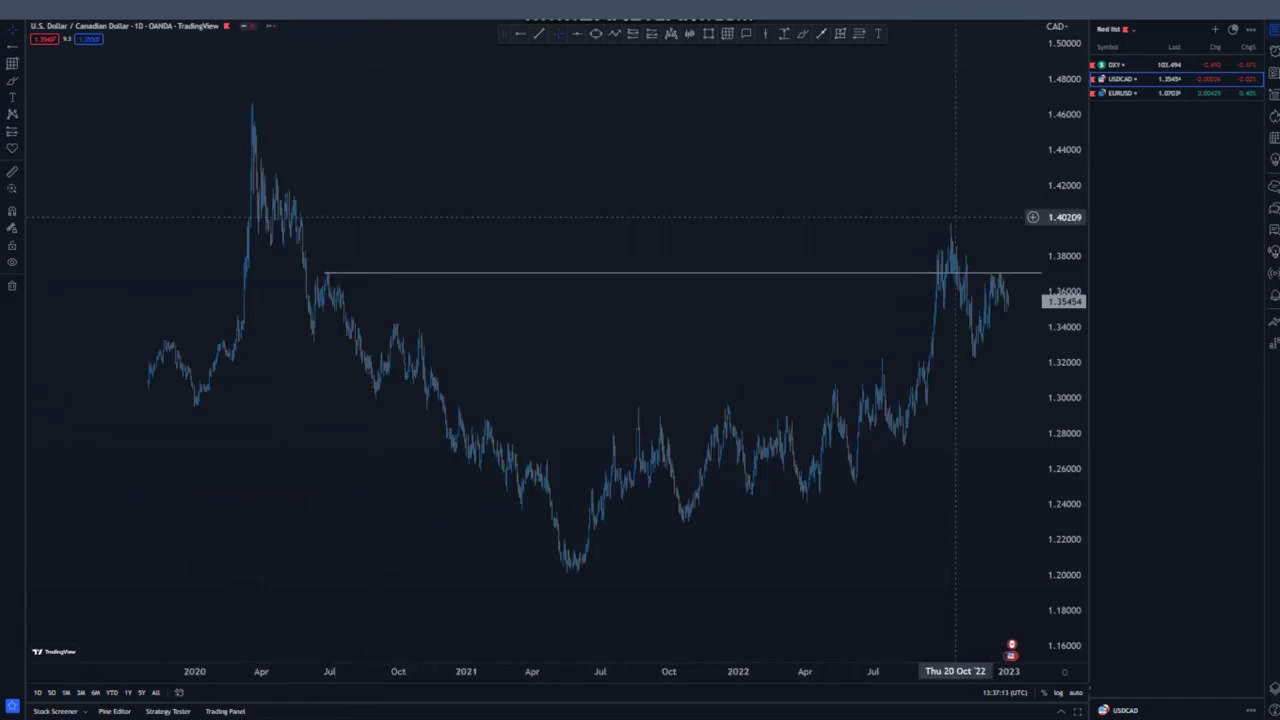
{"action": "left_click_drag", "start_coordinate": [750, 195], "coordinate": [618, 180]}
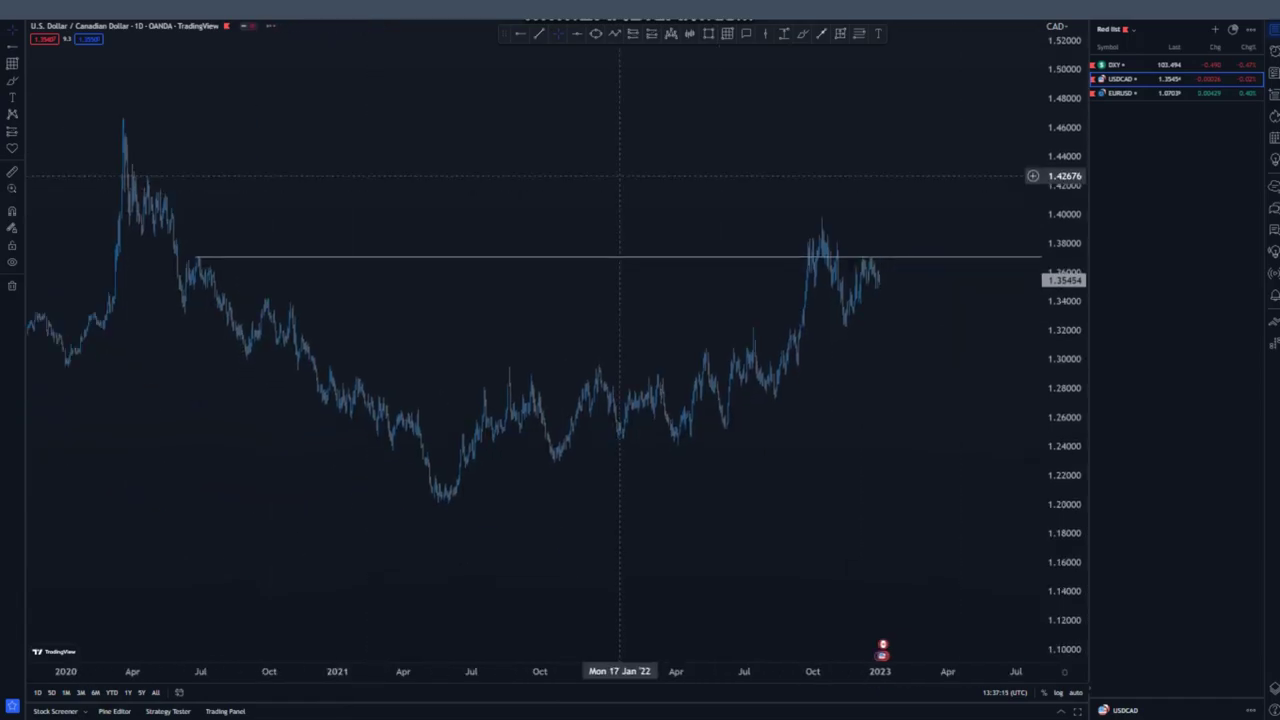
{"action": "left_click", "coordinate": [318, 366]}
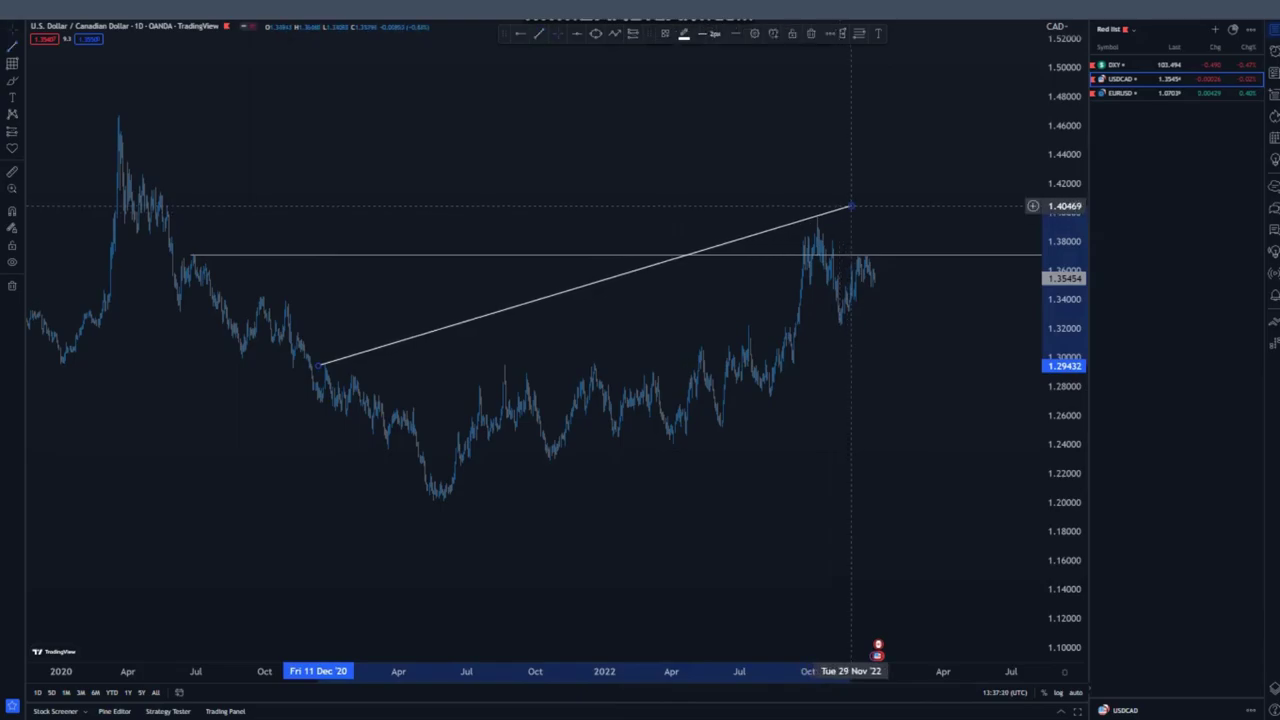
{"action": "left_click", "coordinate": [850, 206]}
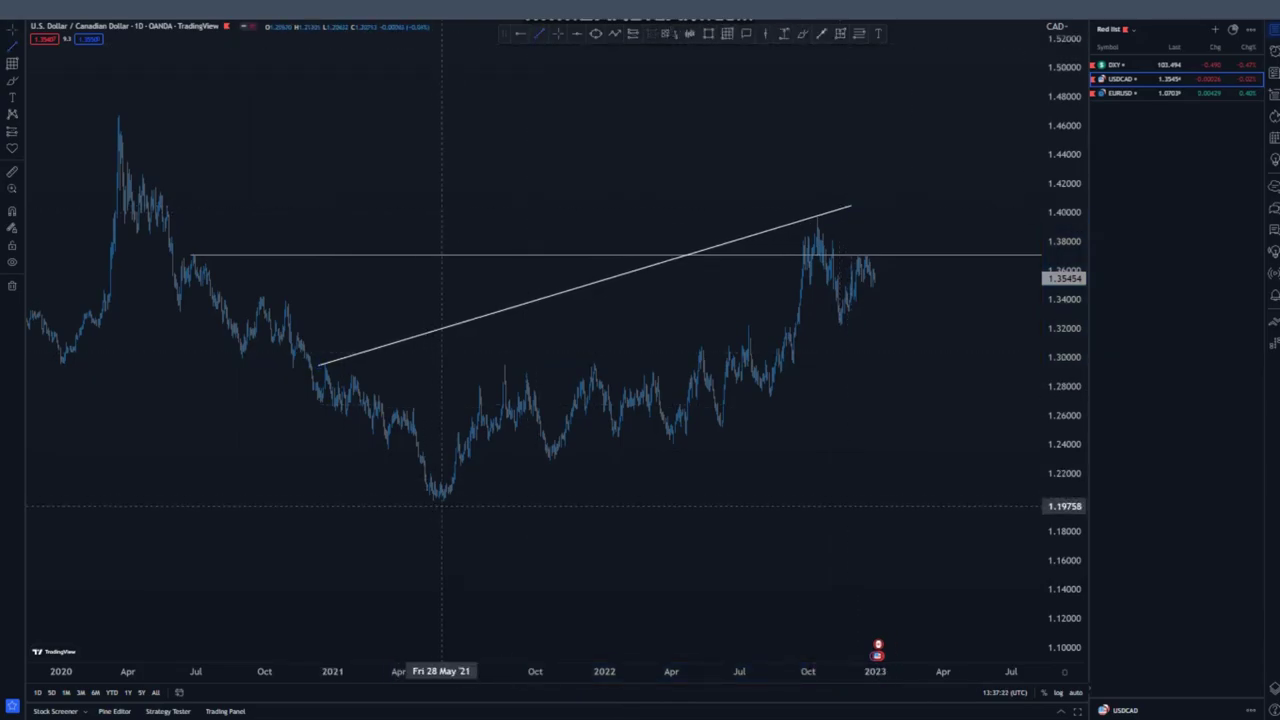
{"action": "left_click", "coordinate": [441, 505]}
{"action": "left_click", "coordinate": [963, 364]}
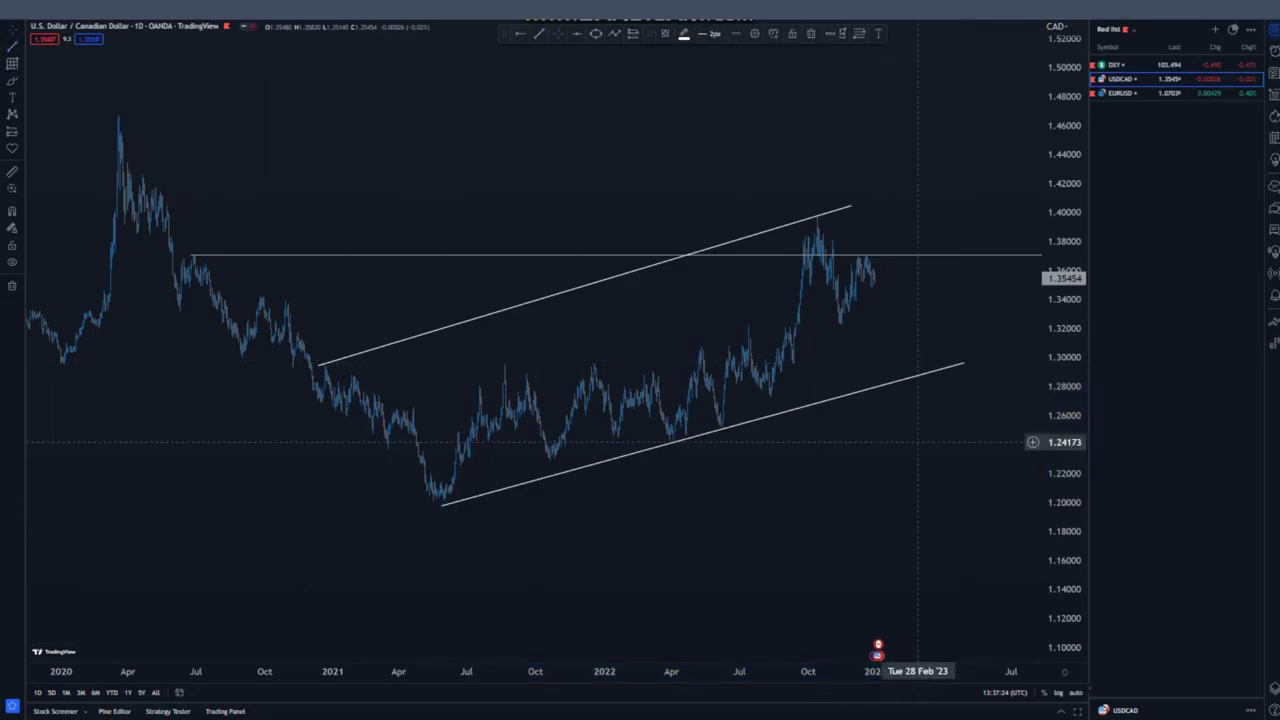
{"action": "left_click", "coordinate": [918, 442]}
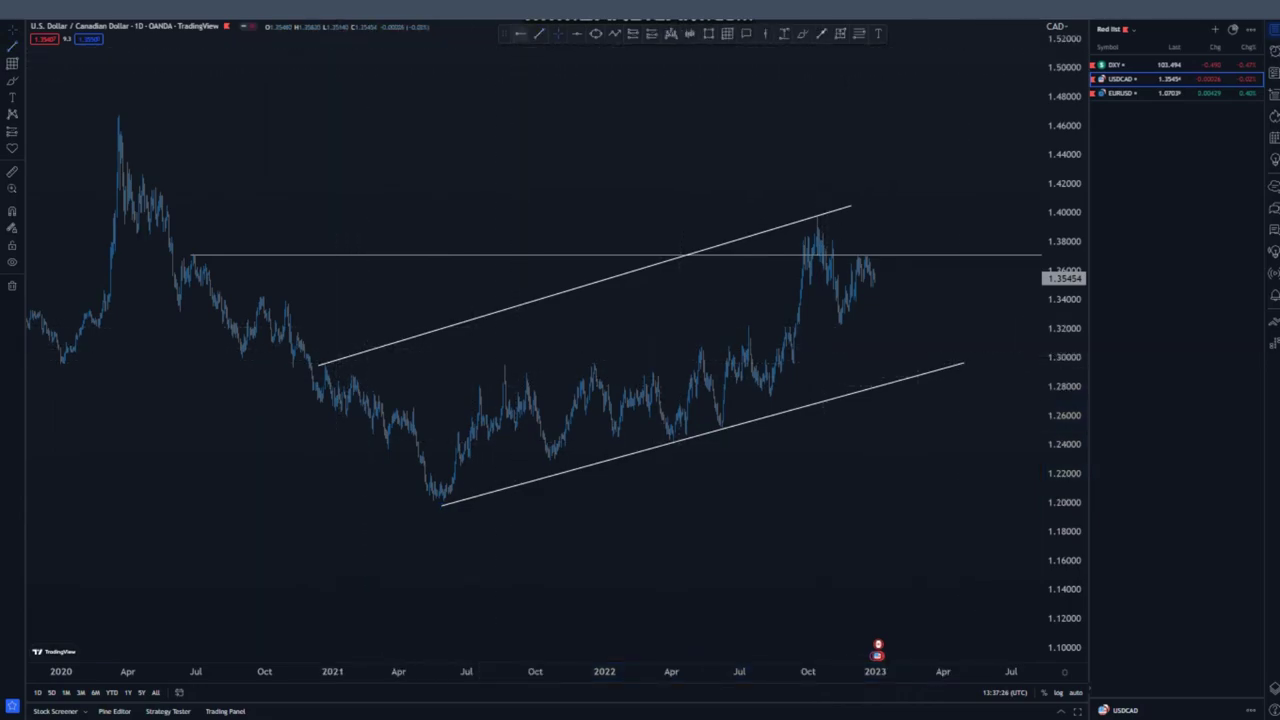
- Place a horizontal ray from the May 2021 low at about 1.198
{"action": "left_click", "coordinate": [520, 34]}
{"action": "left_click", "coordinate": [443, 505]}
{"action": "left_click", "coordinate": [514, 532]}
- Adjust the channel lines to start at about 1.296 and 1.201, extend the lower one slightly, and move the low ray to about 1.20
{"action": "scroll", "coordinate": [515, 541], "scroll_direction": "down", "scroll_amount": 1}
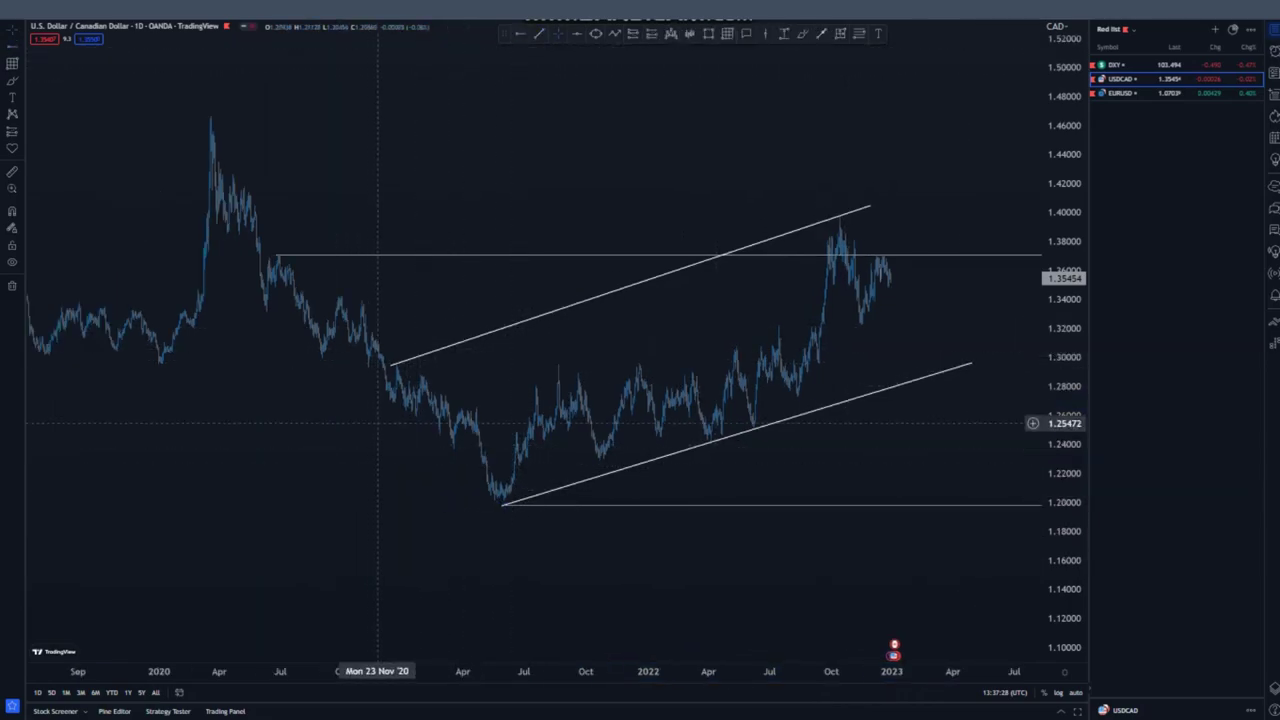
{"action": "left_click_drag", "start_coordinate": [393, 364], "coordinate": [397, 364]}
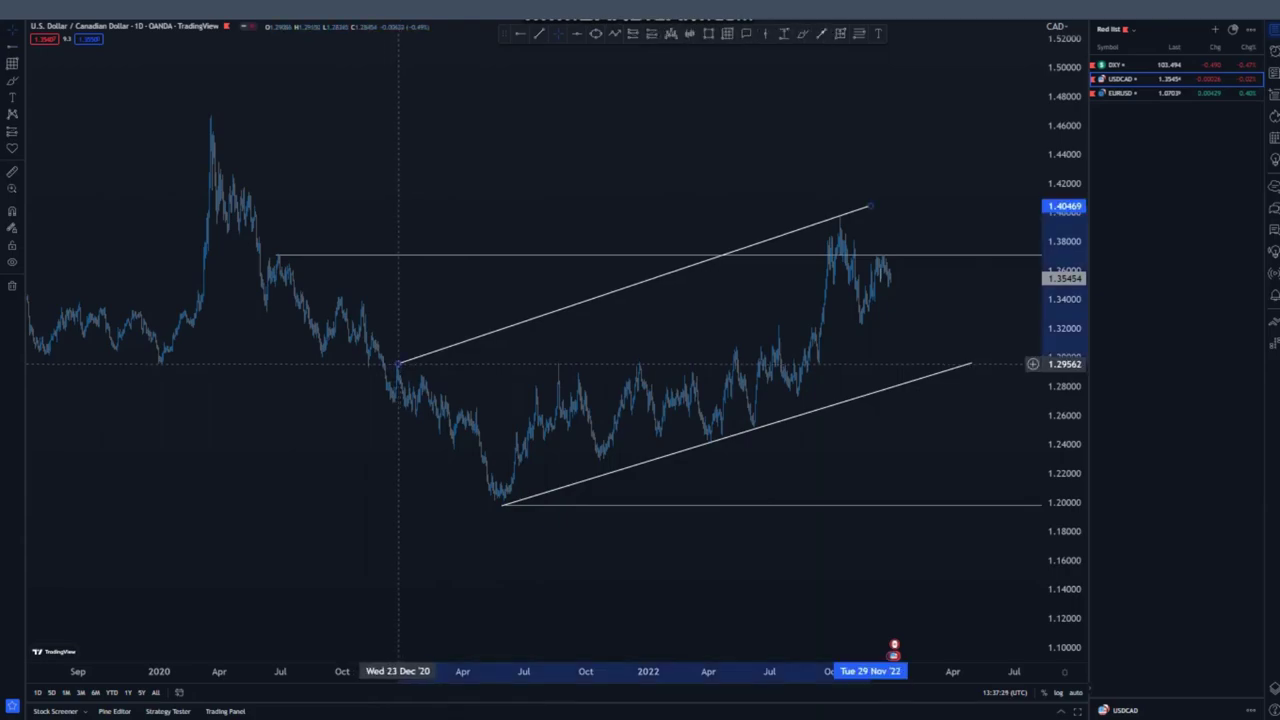
{"action": "left_click", "coordinate": [537, 457]}
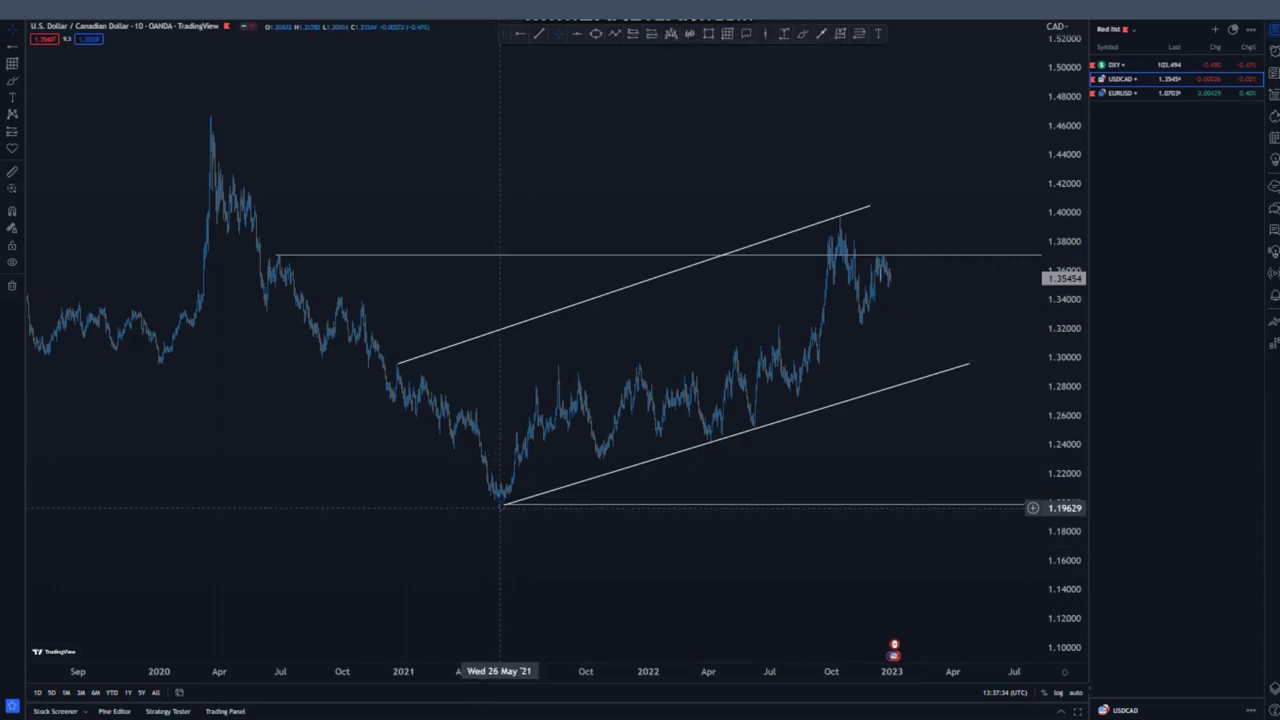
{"action": "left_click", "coordinate": [501, 500]}
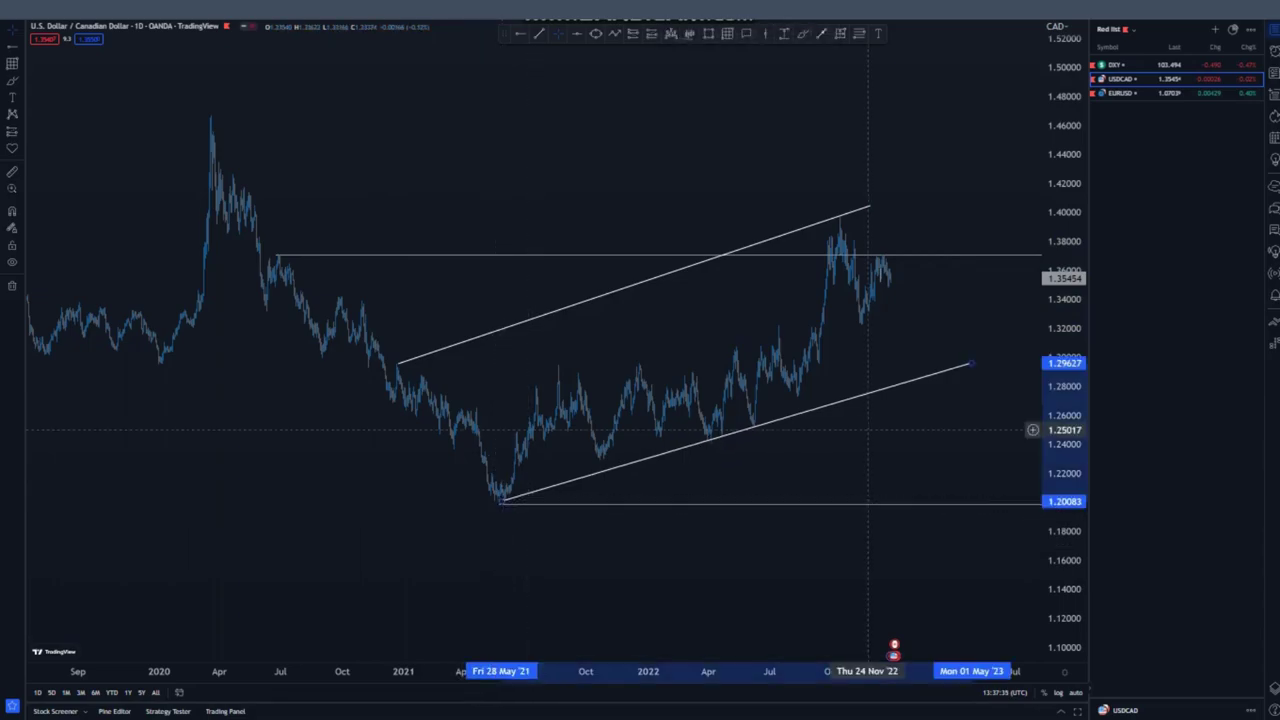
{"action": "left_click", "coordinate": [868, 430]}
{"action": "left_click_drag", "start_coordinate": [970, 363], "coordinate": [985, 361]}
{"action": "left_click", "coordinate": [597, 502]}
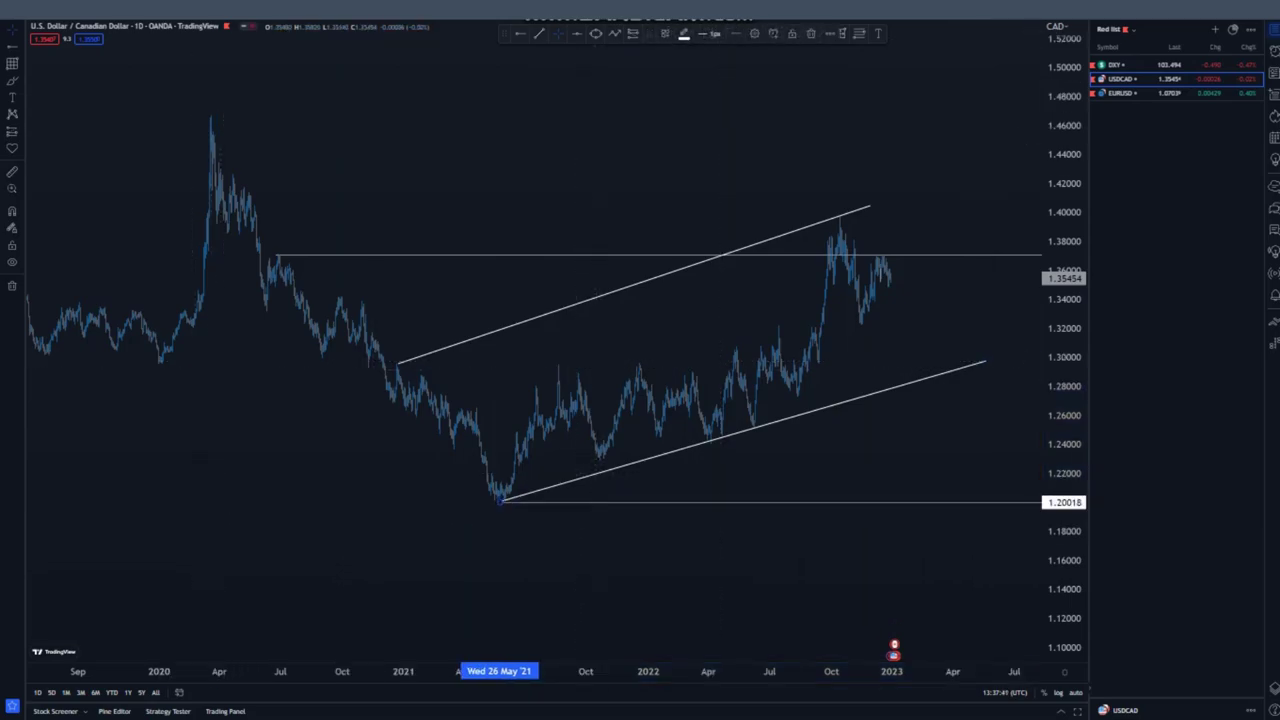
- Switch USDCAD to the 4-hour timeframe and stretch the price scale to frame August 2022 through January 2023
{"action": "scroll", "coordinate": [560, 240], "scroll_direction": "up", "scroll_amount": 3}
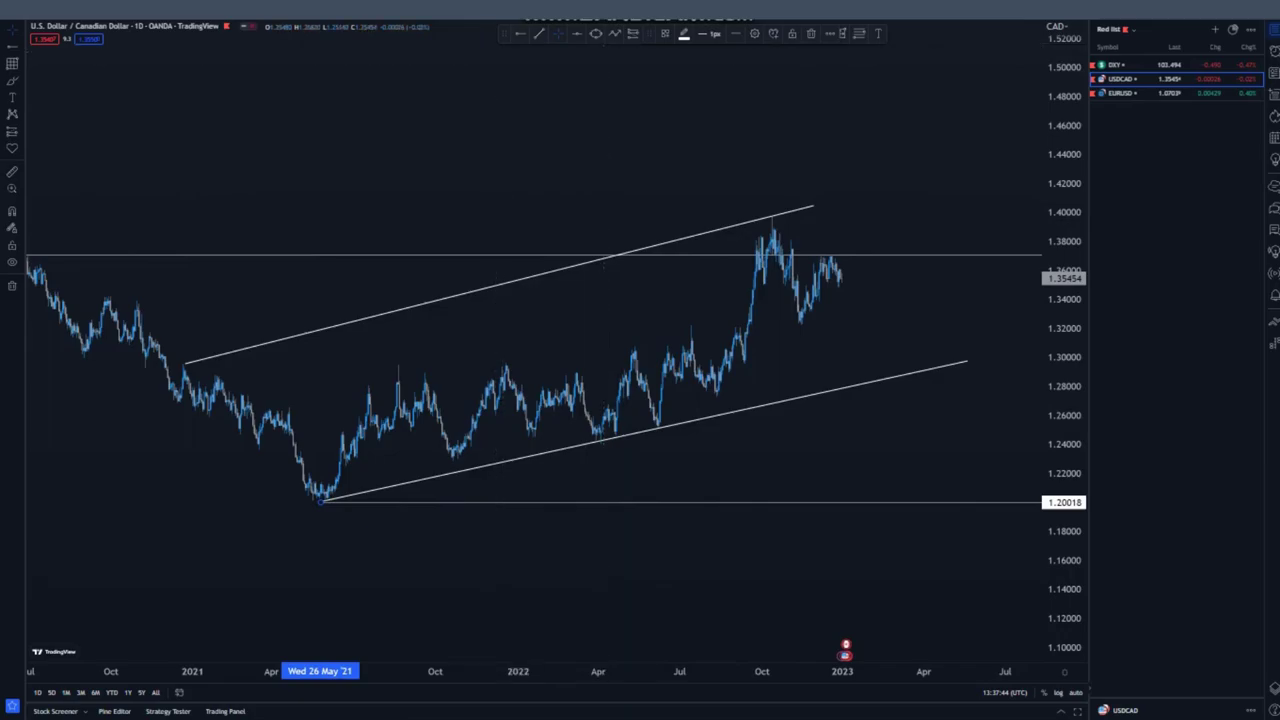
{"action": "left_click", "coordinate": [304, 12]}
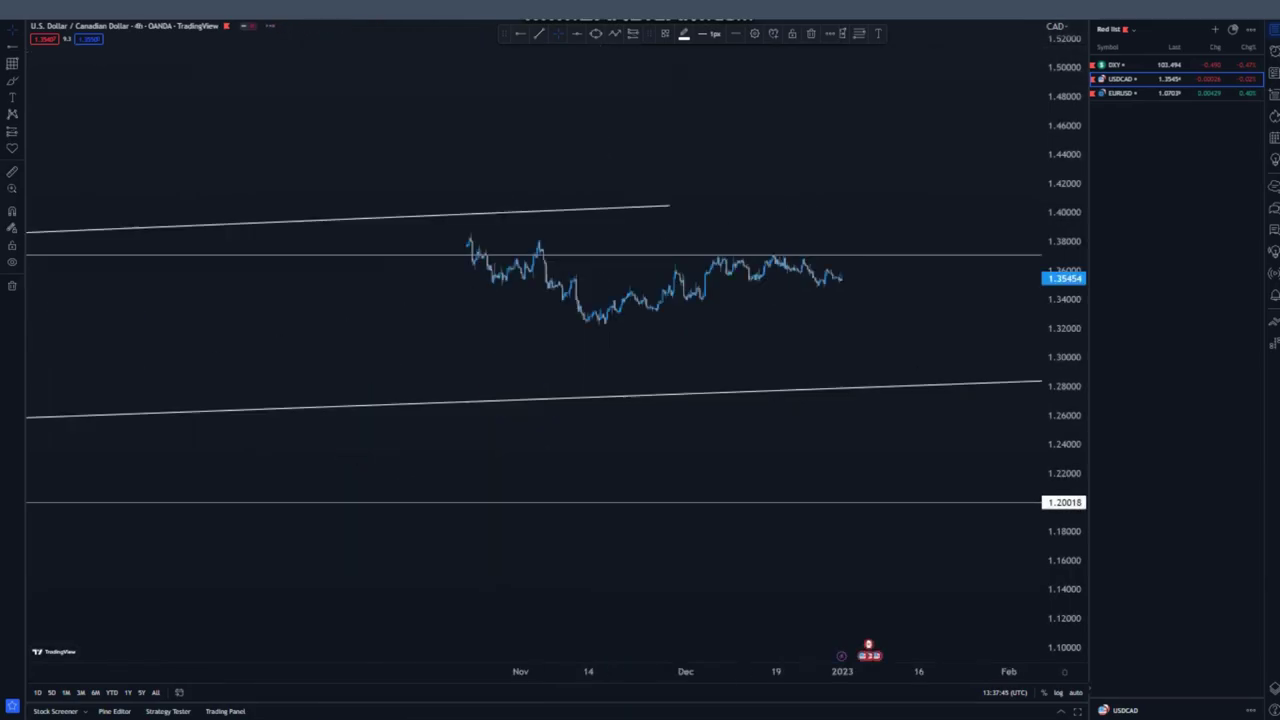
{"action": "left_click_drag", "start_coordinate": [1064, 480], "coordinate": [1064, 195]}
{"action": "left_click_drag", "start_coordinate": [459, 342], "coordinate": [448, 406]}
- Sketch the drop from the October high, the rising channel after November and a projected fall, and remove the marks along with the 1.37 ray
{"action": "left_click", "coordinate": [803, 34]}
{"action": "mouse_move", "coordinate": [425, 147]}
{"action": "left_mouse_down"}
{"action": "mouse_move", "coordinate": [570, 352]}
{"action": "mouse_move", "coordinate": [806, 248]}
{"action": "left_mouse_up"}
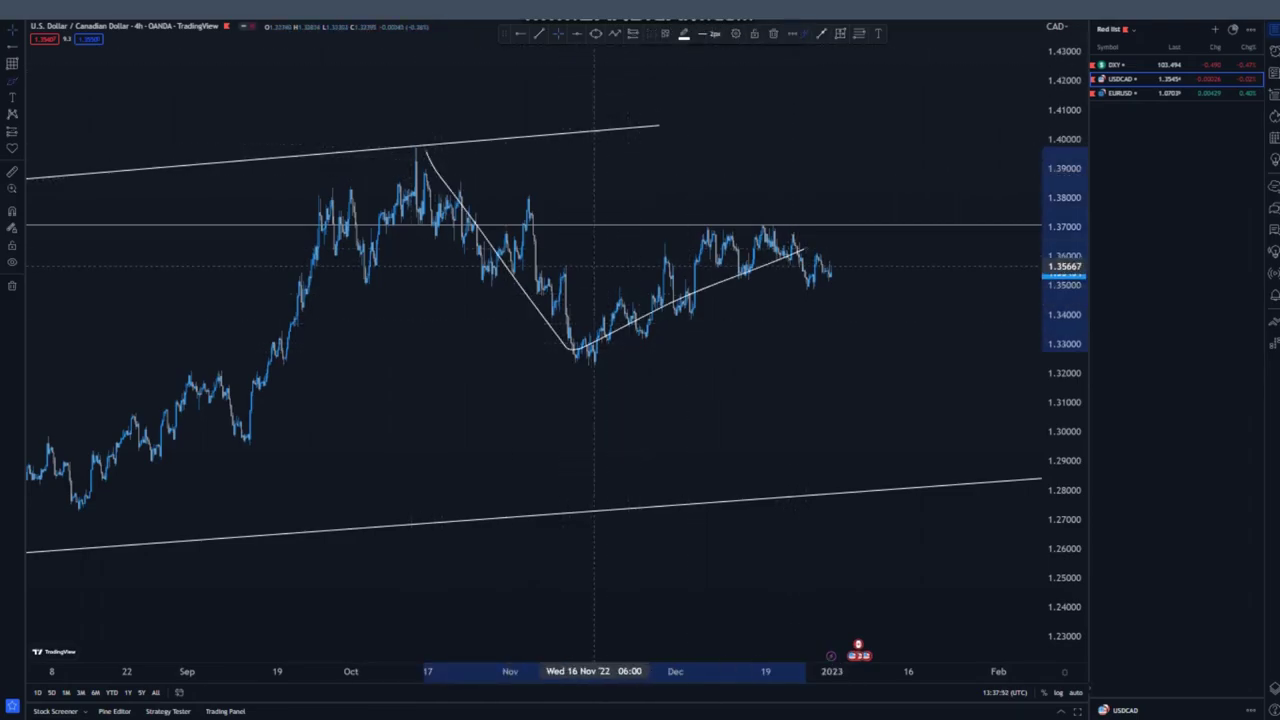
{"action": "left_click_drag", "start_coordinate": [568, 267], "coordinate": [763, 228]}
{"action": "mouse_move", "coordinate": [576, 360]}
{"action": "left_mouse_down"}
{"action": "mouse_move", "coordinate": [826, 285]}
{"action": "mouse_move", "coordinate": [848, 464]}
{"action": "left_mouse_up"}
{"action": "left_click", "coordinate": [773, 34]}
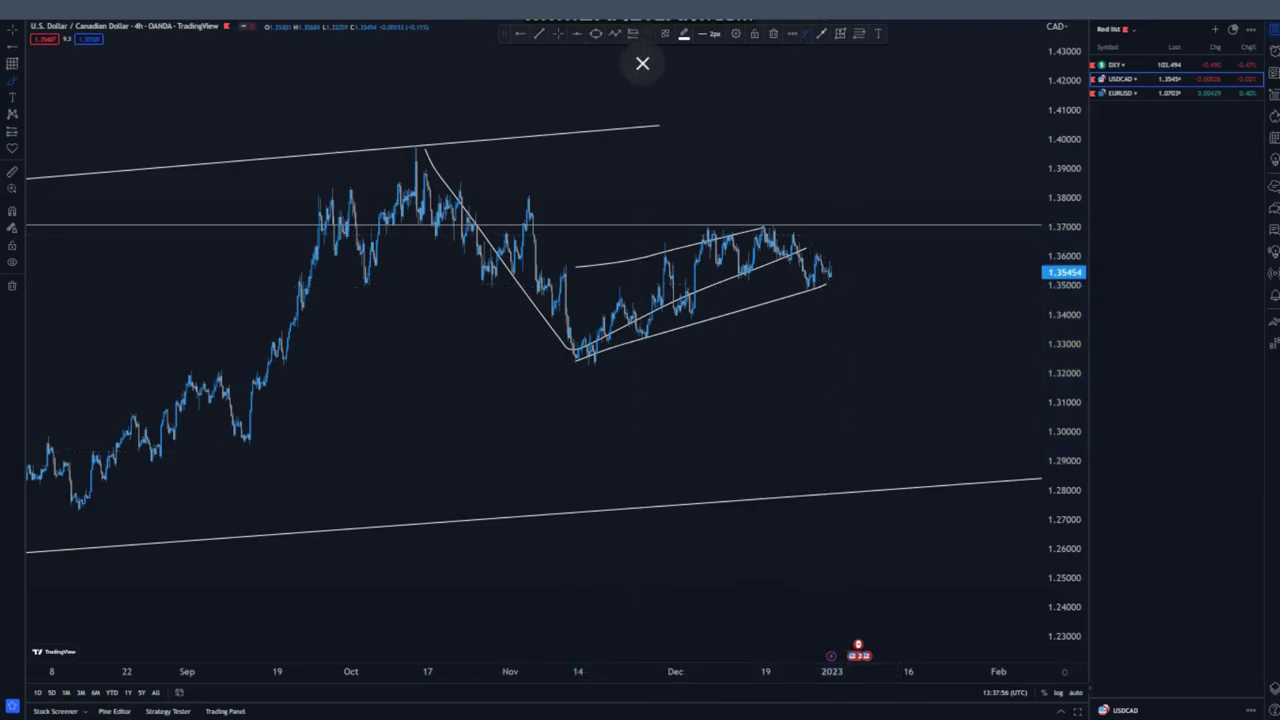
{"action": "key", "text": "ctrl+z"}
{"action": "key", "text": "ctrl+z"}
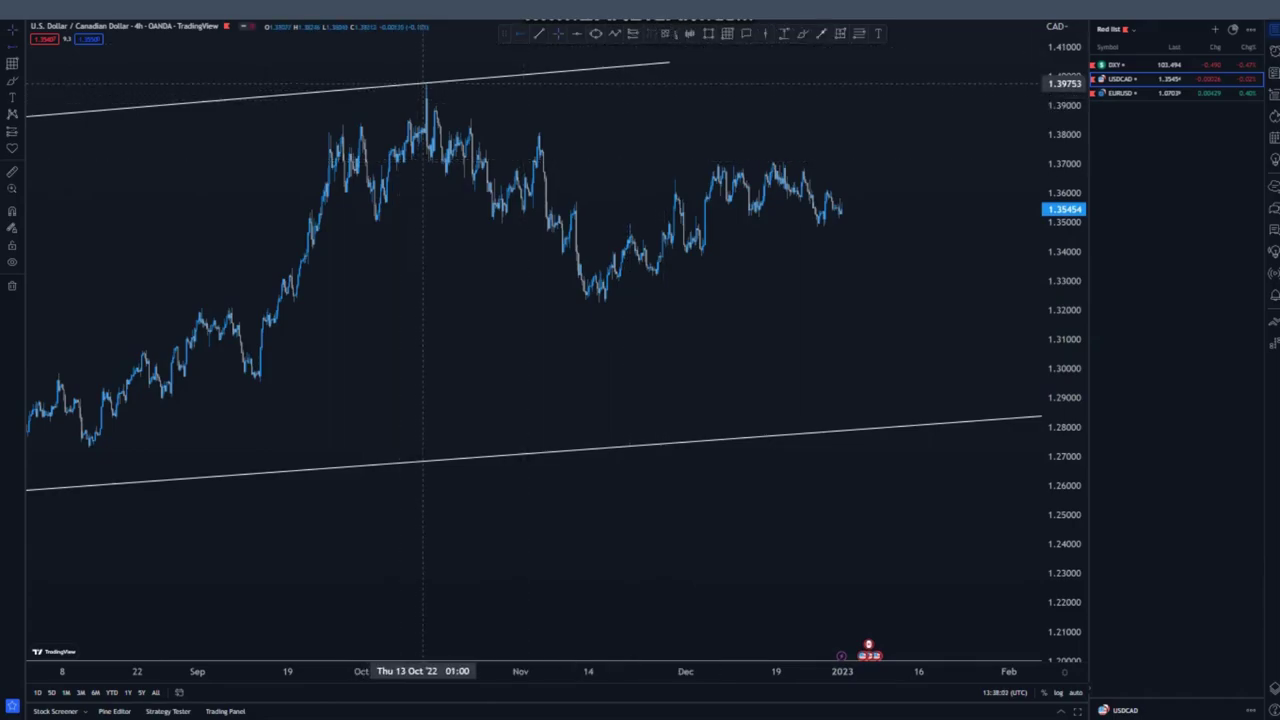
- Place a ray at the 13 October 2022 high, about 1.3975, and draw arrows from about 1.353 up to it and down to about 1.288
{"action": "left_click", "coordinate": [423, 84]}
{"action": "left_click_drag", "start_coordinate": [553, 138], "coordinate": [494, 175]}
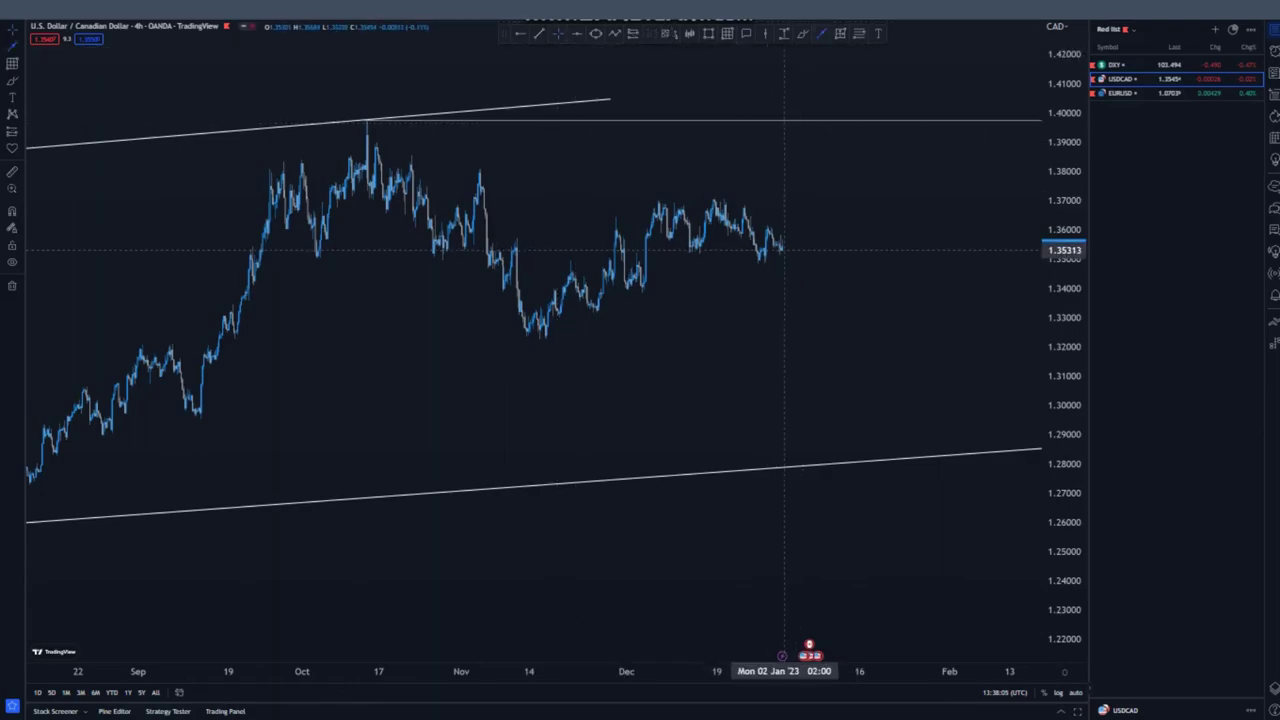
{"action": "mouse_move", "coordinate": [783, 250]}
{"action": "left_mouse_down"}
{"action": "mouse_move", "coordinate": [818, 126]}
{"action": "mouse_move", "coordinate": [876, 440]}
{"action": "left_mouse_up"}
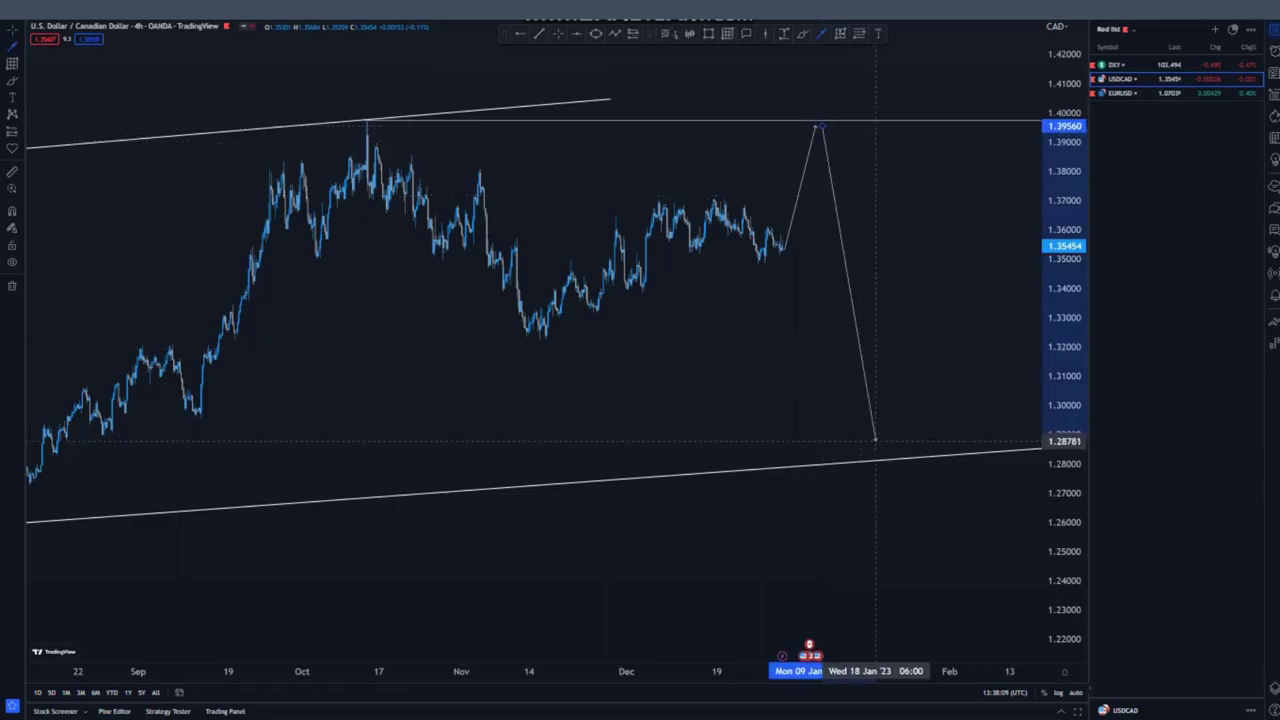
{"action": "left_click", "coordinate": [876, 443]}
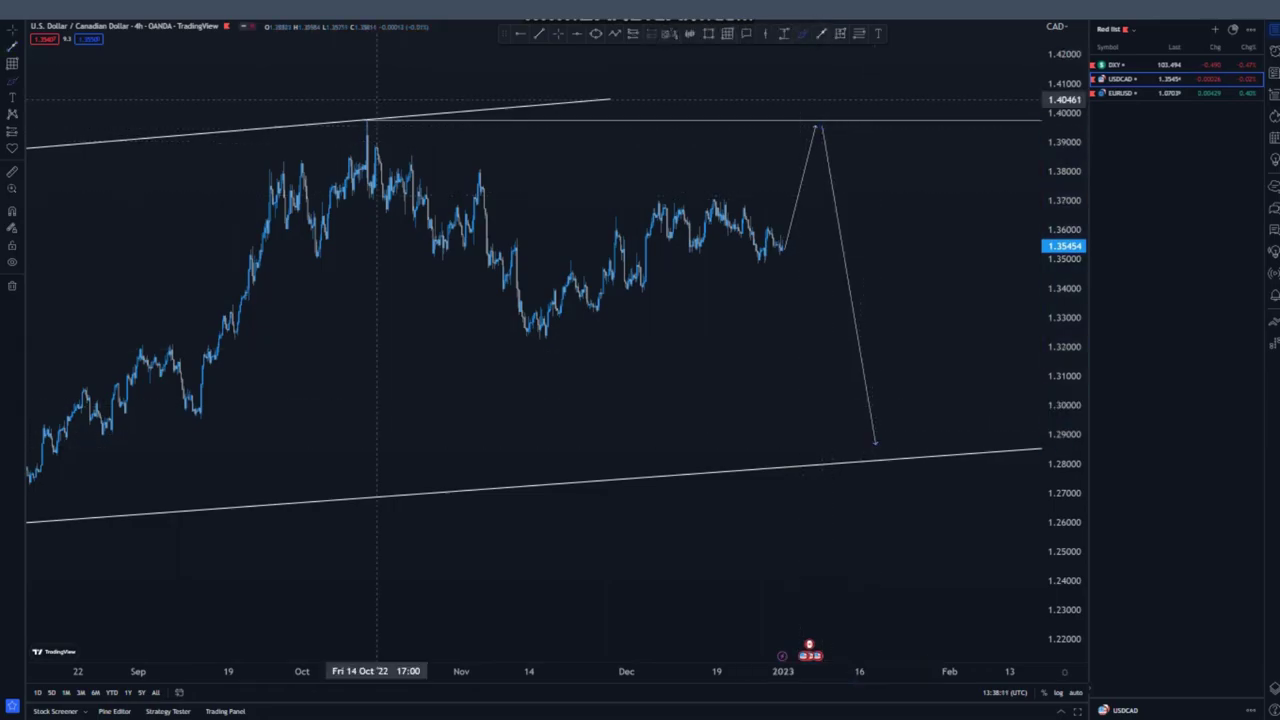
- Circle the October 2022 high and the projected peak at the upper ray, and remove both marks
{"action": "left_click_drag", "start_coordinate": [375, 104], "coordinate": [370, 137]}
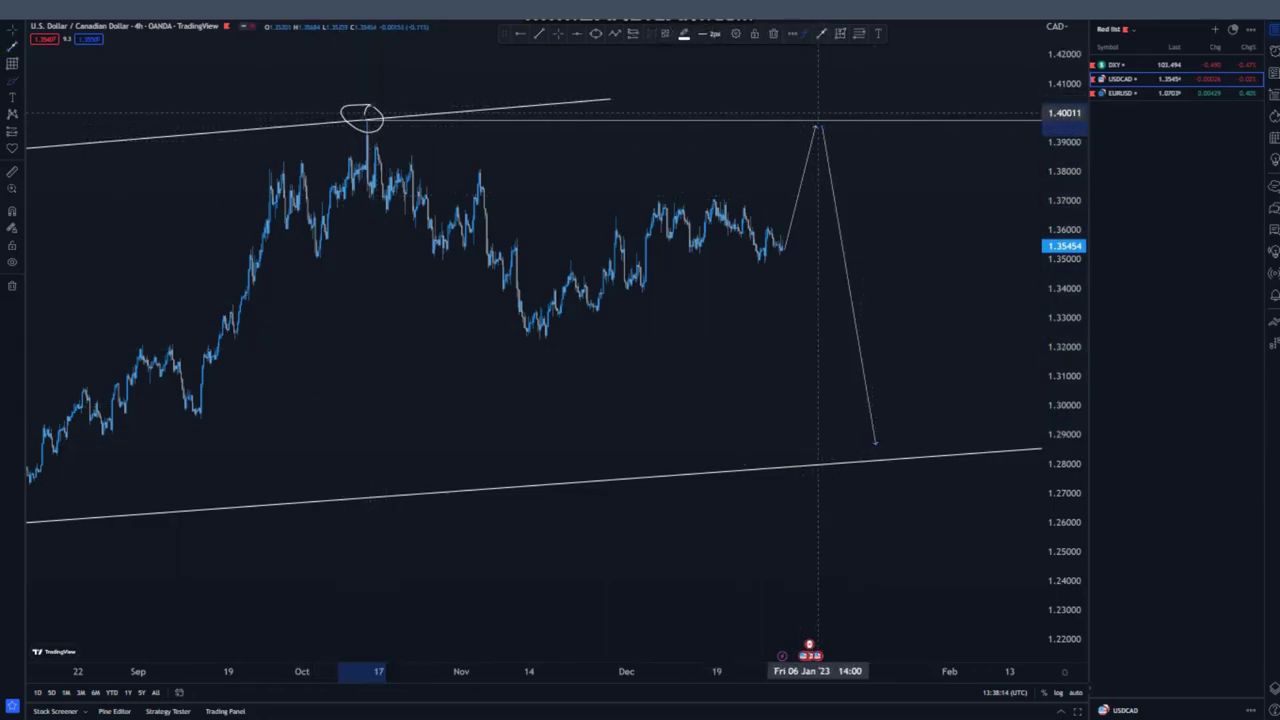
{"action": "left_click_drag", "start_coordinate": [808, 112], "coordinate": [828, 125]}
{"action": "key", "text": "Delete"}
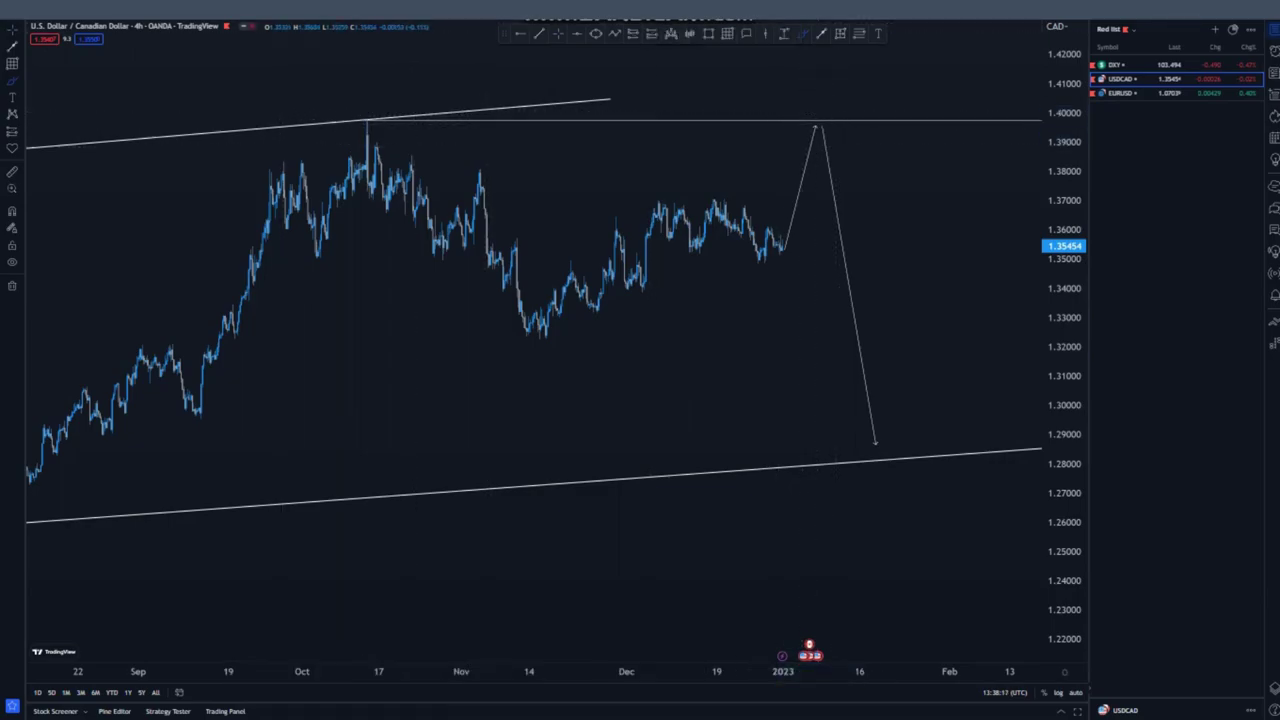
- On the daily chart, circle the touch points of both channel lines, sketch the projected fall, and undo the brush marks
{"action": "left_click", "coordinate": [200, 10]}
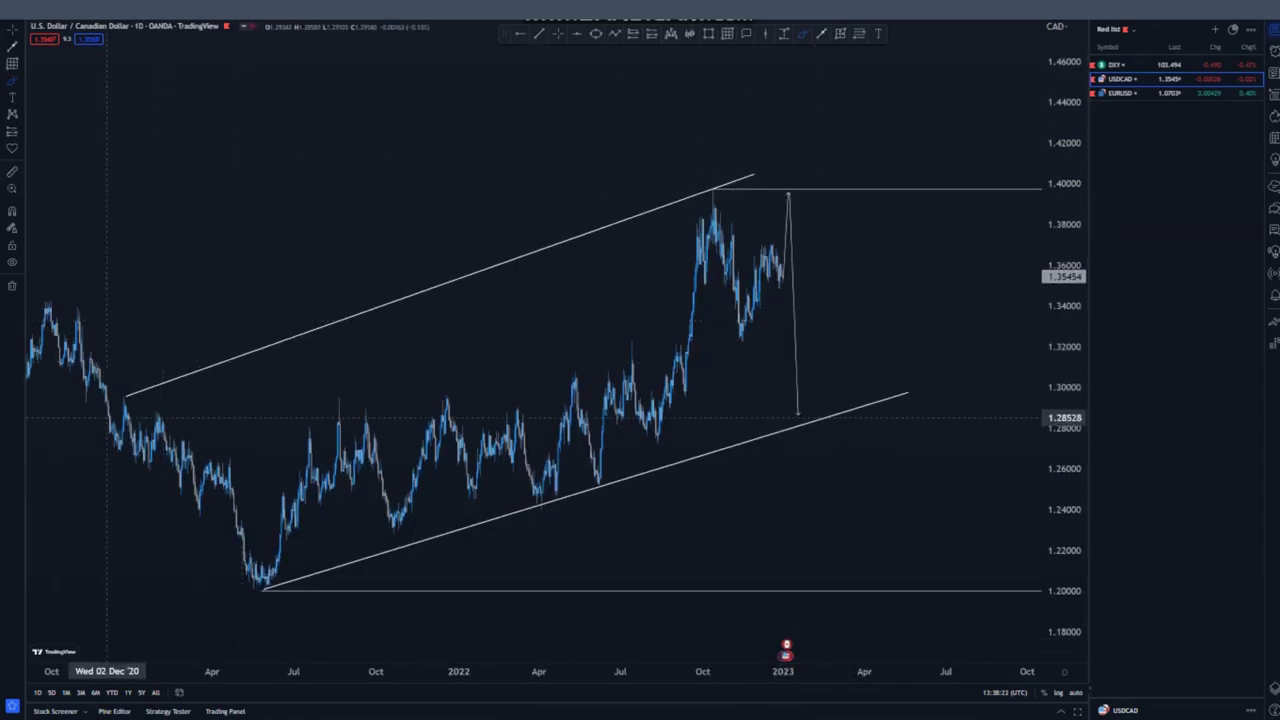
{"action": "mouse_move", "coordinate": [137, 378]}
{"action": "left_mouse_down"}
{"action": "mouse_move", "coordinate": [115, 410]}
{"action": "mouse_move", "coordinate": [140, 385]}
{"action": "left_mouse_up"}
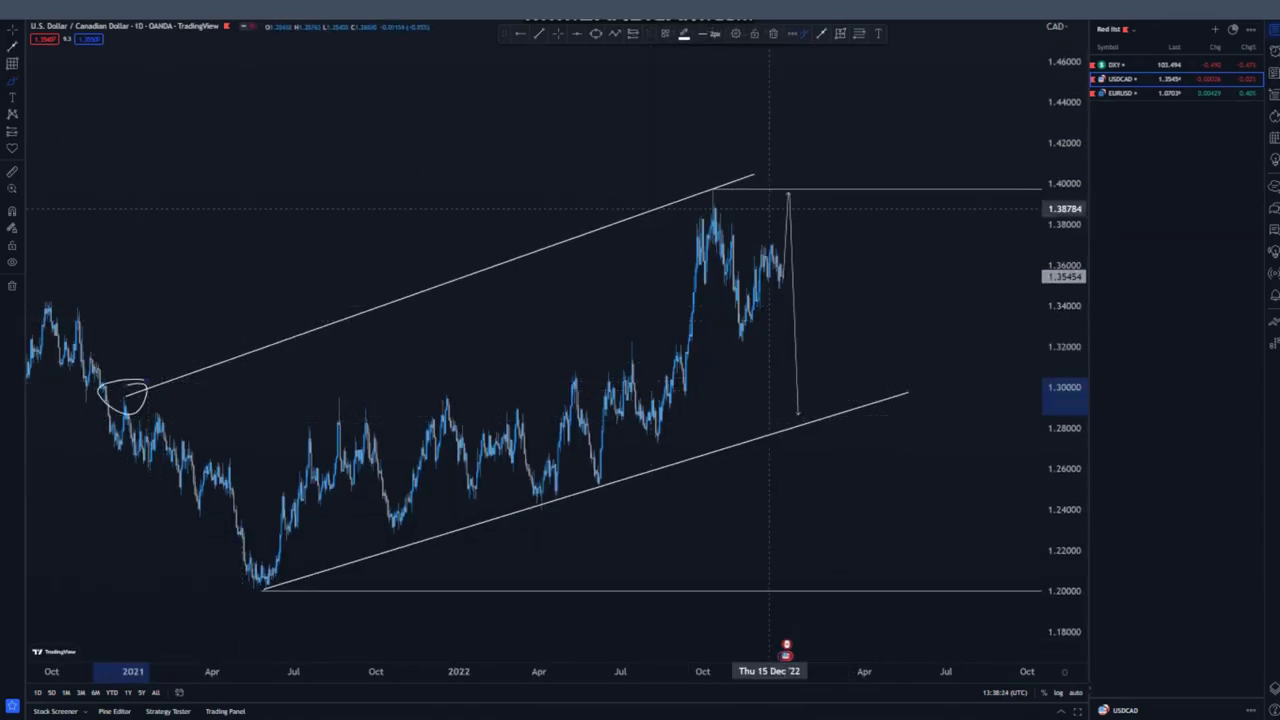
{"action": "mouse_move", "coordinate": [725, 178]}
{"action": "left_mouse_down"}
{"action": "mouse_move", "coordinate": [700, 176]}
{"action": "mouse_move", "coordinate": [712, 182]}
{"action": "left_mouse_up"}
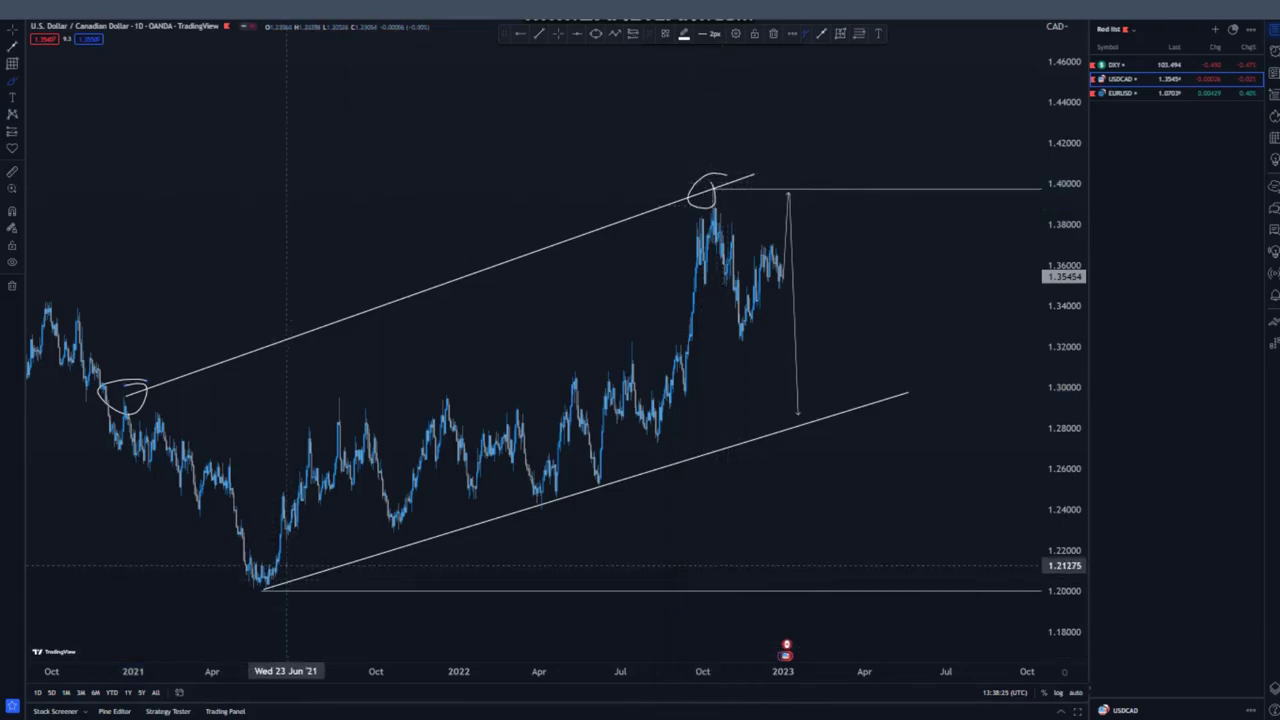
{"action": "left_click_drag", "start_coordinate": [298, 565], "coordinate": [286, 572]}
{"action": "left_click_drag", "start_coordinate": [543, 495], "coordinate": [551, 514]}
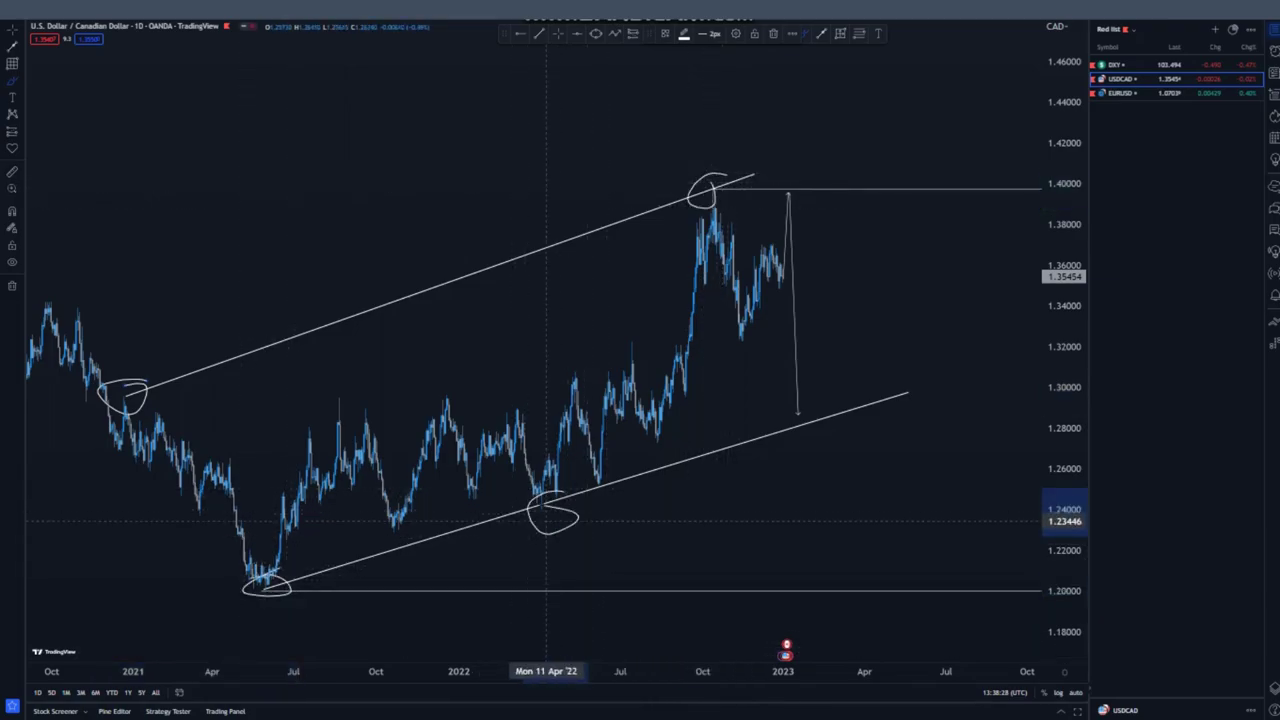
{"action": "mouse_move", "coordinate": [795, 180]}
{"action": "left_mouse_down"}
{"action": "mouse_move", "coordinate": [785, 186]}
{"action": "mouse_move", "coordinate": [813, 183]}
{"action": "mouse_move", "coordinate": [848, 428]}
{"action": "left_mouse_up"}
{"action": "key", "text": "ctrl+z"}
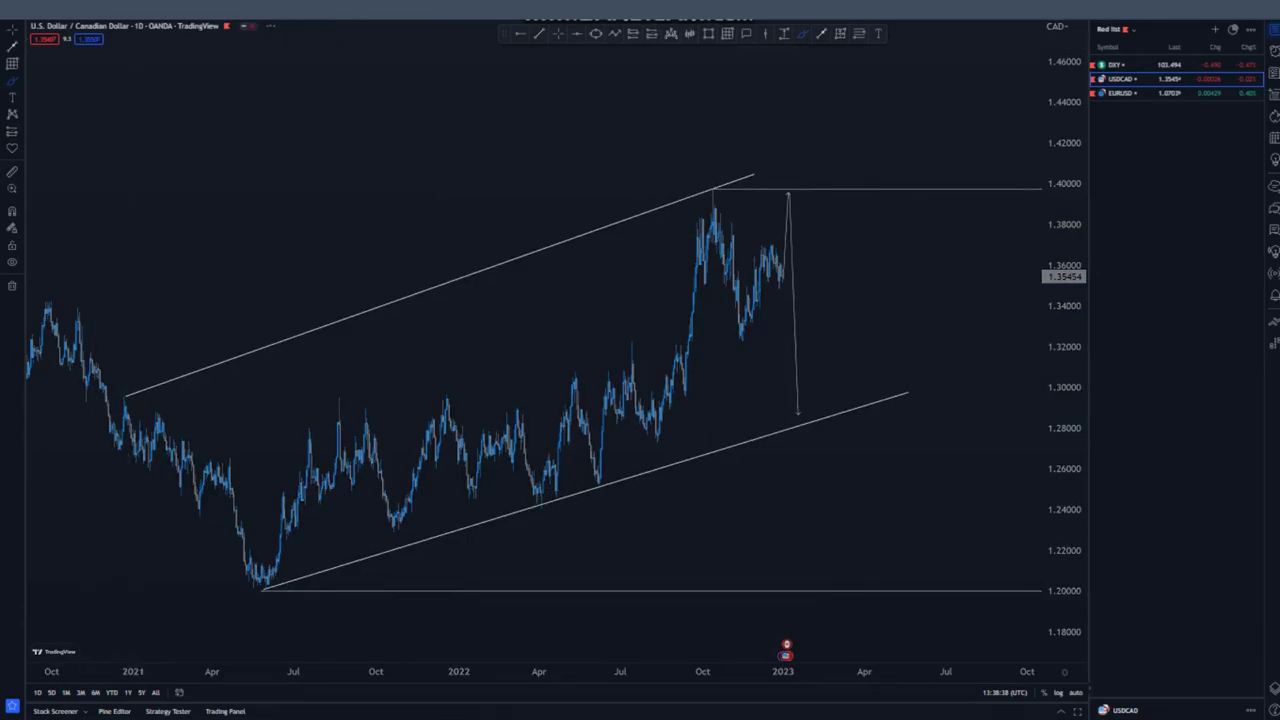
- Switch USDCAD back to the 4-hour timeframe
{"action": "left_click", "coordinate": [225, 9]}
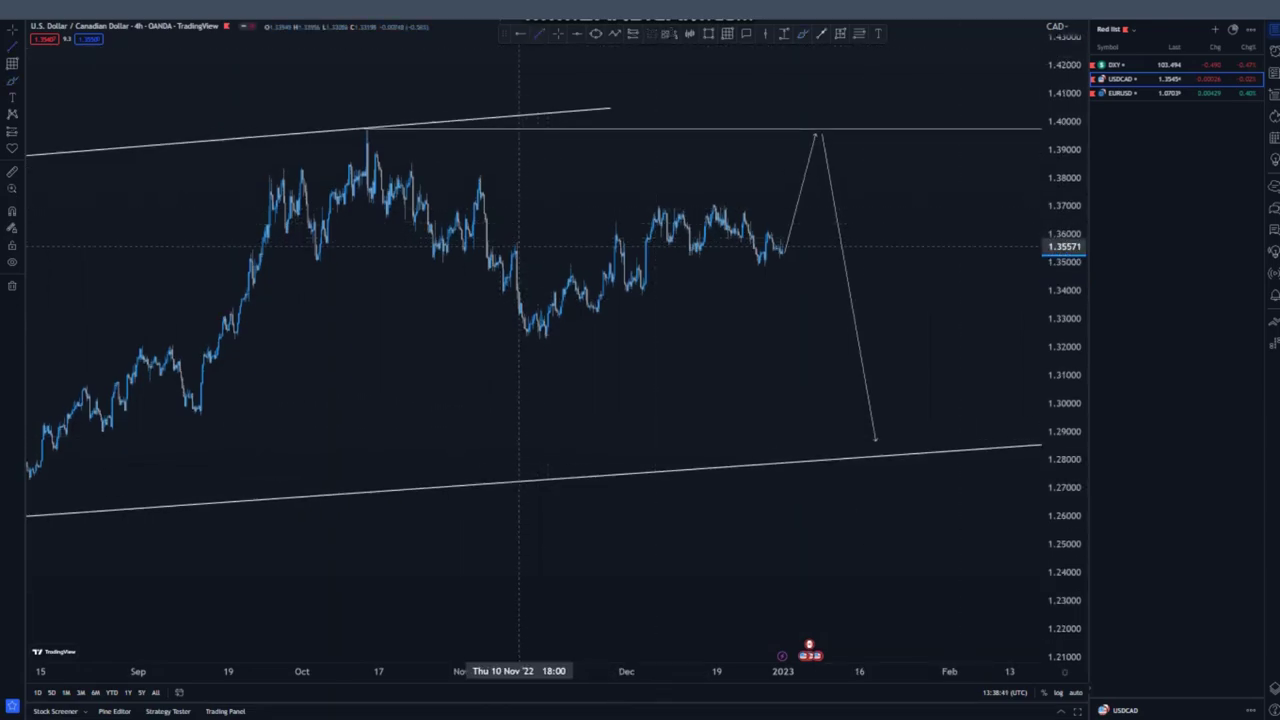
- Draw a rising channel over the November-December rally: upper line about 1.355 to 1.381, lower line from the 16 November low about 1.323 to 1.353
{"action": "left_click", "coordinate": [517, 246]}
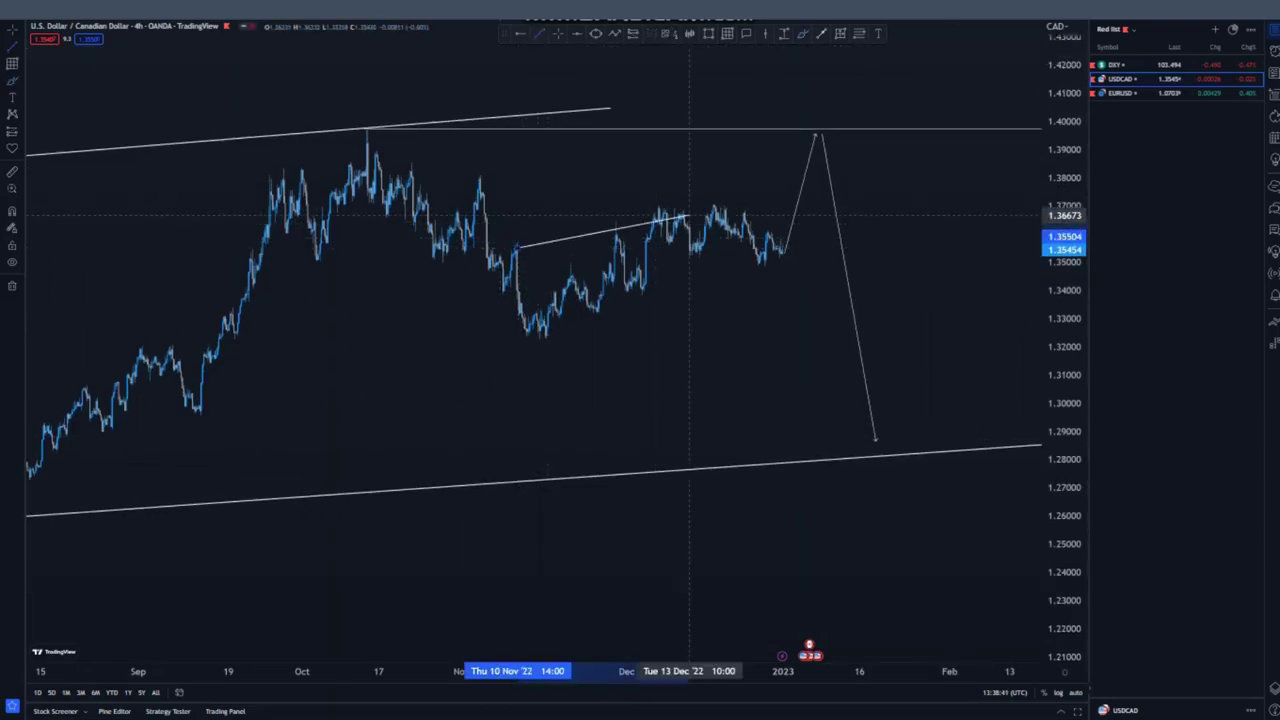
{"action": "left_click", "coordinate": [749, 176]}
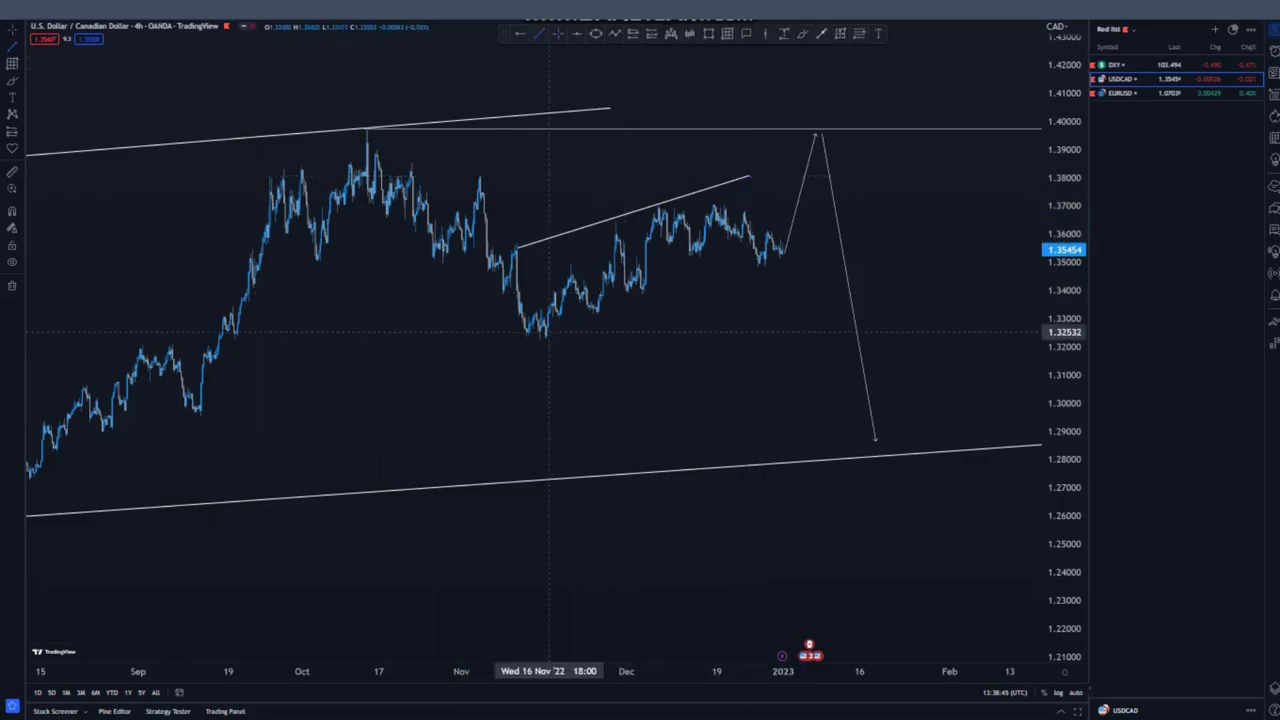
{"action": "left_click", "coordinate": [548, 338]}
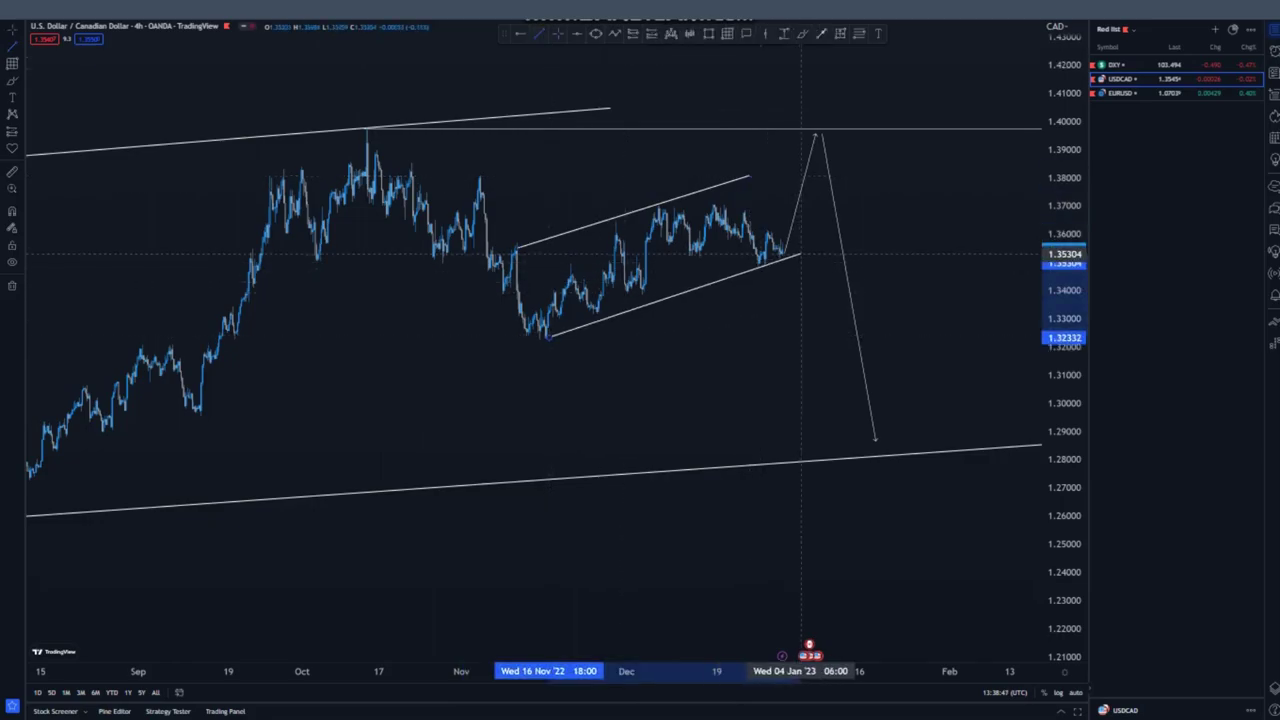
{"action": "left_click", "coordinate": [800, 255]}
- Adjust the small channel's upper line to start on 9 November at about 1.3557 and extend its end at about 1.381
{"action": "left_click", "coordinate": [514, 246]}
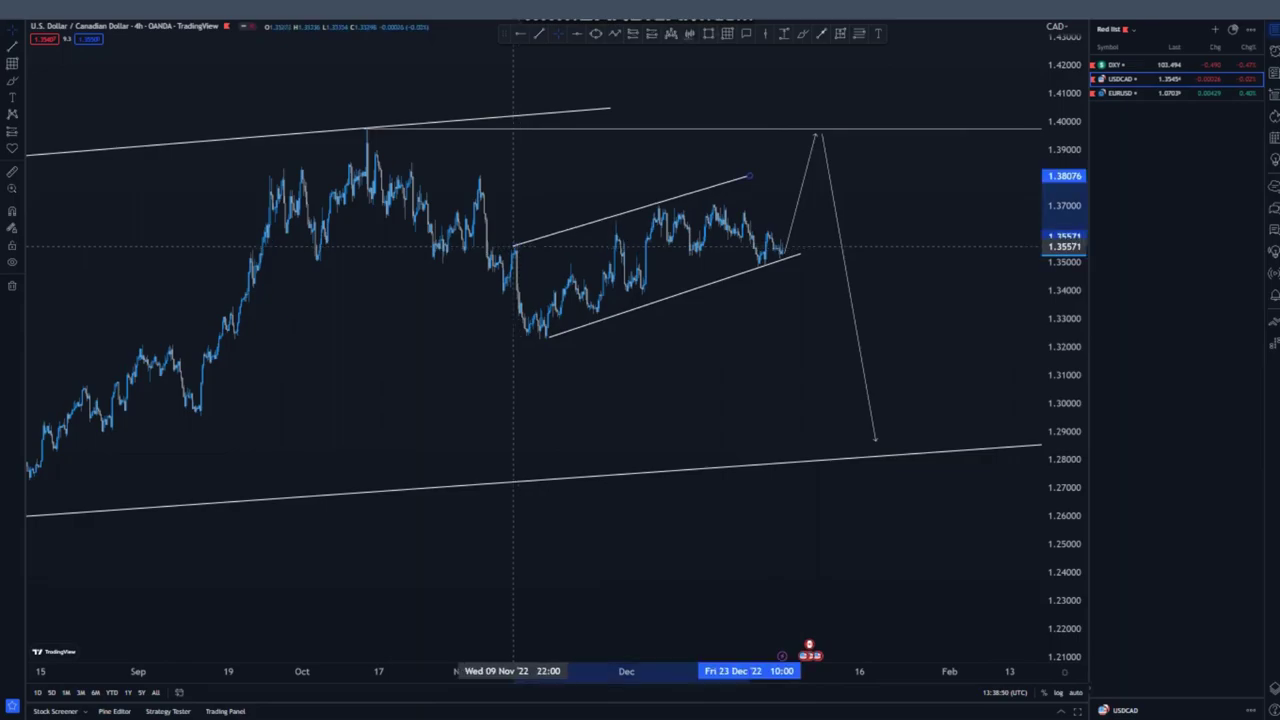
{"action": "left_click", "coordinate": [748, 155]}
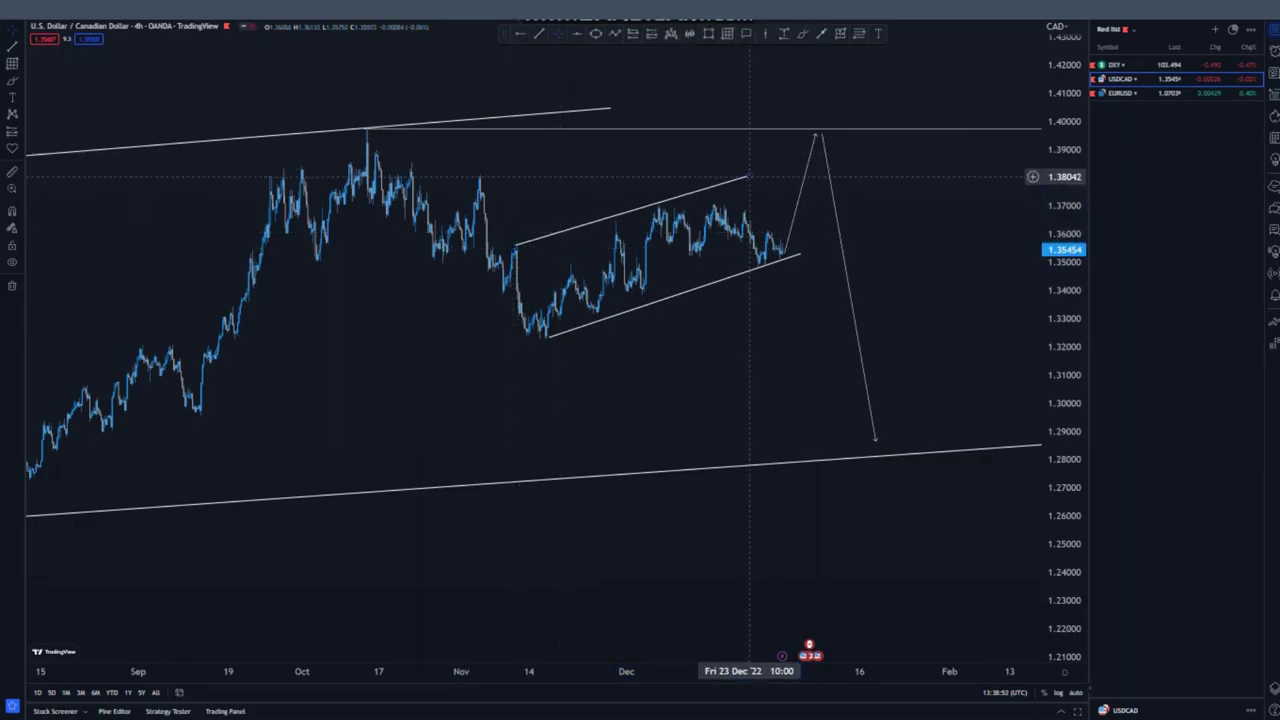
{"action": "left_click_drag", "start_coordinate": [748, 177], "coordinate": [760, 176]}
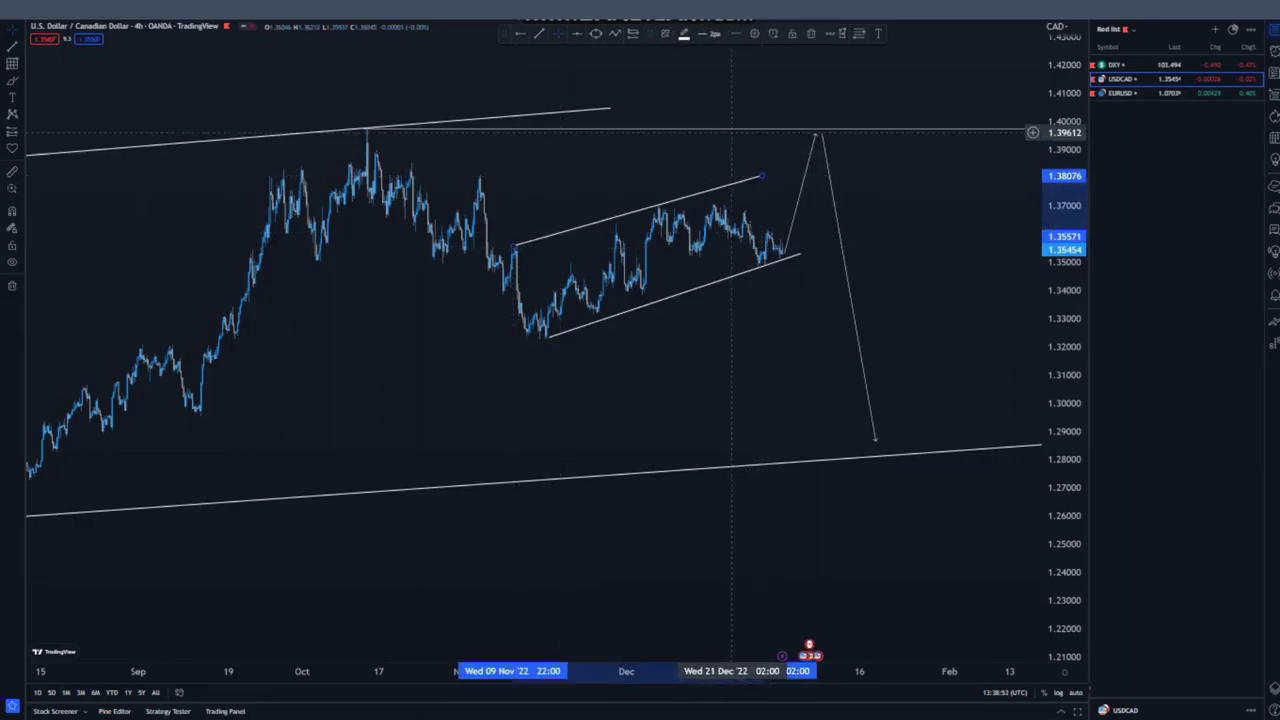
{"action": "left_click", "coordinate": [733, 90]}
- Mark the touch points on the small channel's upper line, sketch a projected fall with the brush, and remove the marks
{"action": "left_click", "coordinate": [517, 246]}
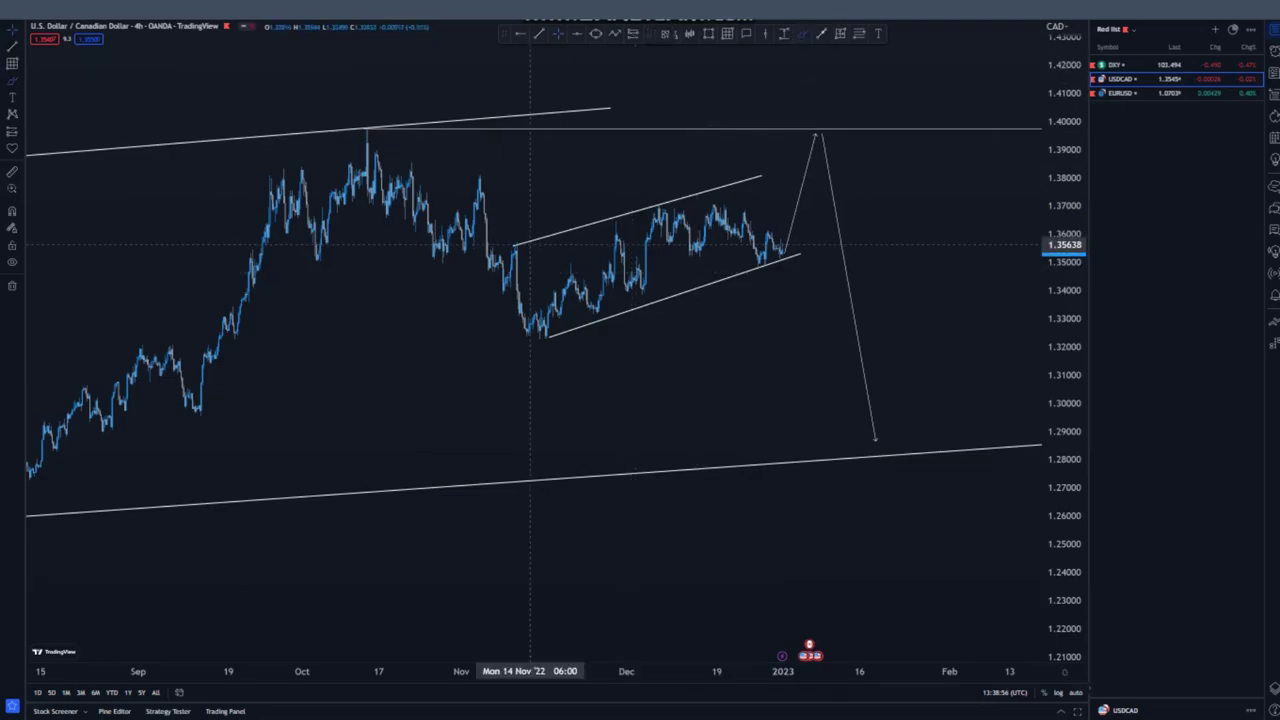
{"action": "mouse_move", "coordinate": [650, 200]}
{"action": "left_mouse_down"}
{"action": "mouse_move", "coordinate": [670, 213]}
{"action": "mouse_move", "coordinate": [658, 198]}
{"action": "left_mouse_up"}
{"action": "mouse_move", "coordinate": [760, 173]}
{"action": "left_mouse_down"}
{"action": "mouse_move", "coordinate": [746, 182]}
{"action": "mouse_move", "coordinate": [768, 179]}
{"action": "mouse_move", "coordinate": [872, 388]}
{"action": "left_mouse_up"}
{"action": "left_click", "coordinate": [773, 34]}
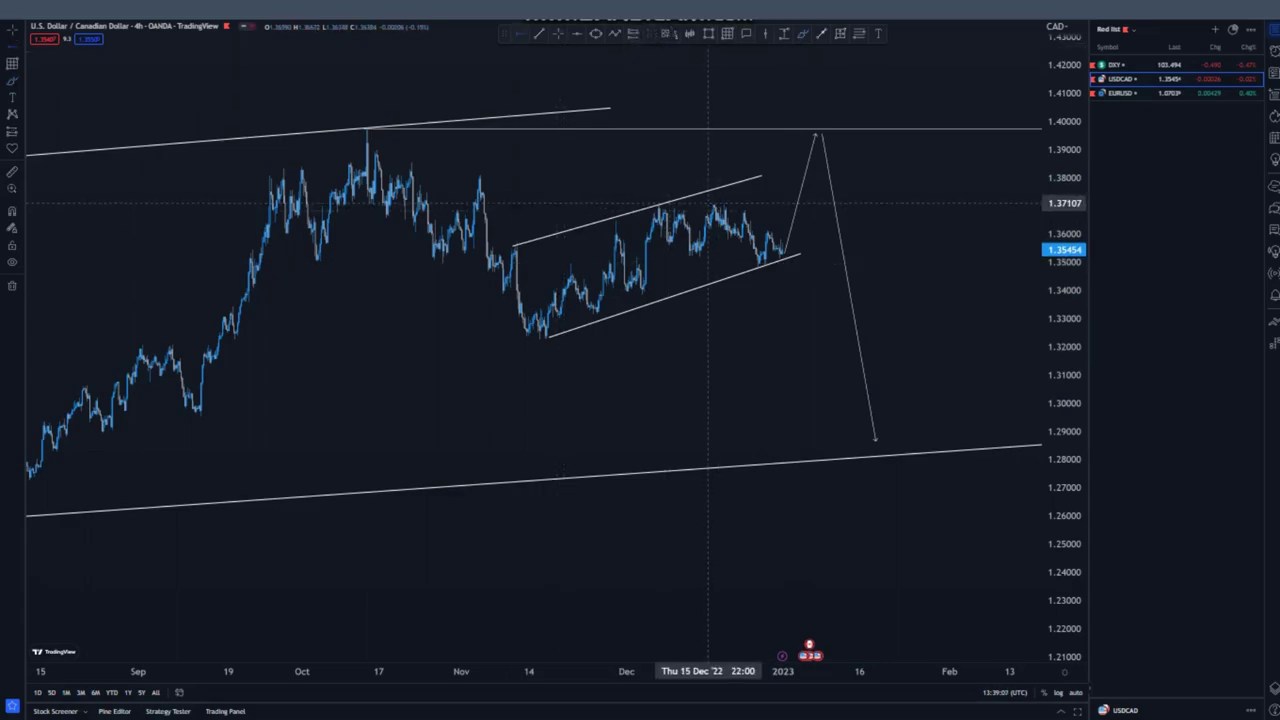
- Place a ray at the 16 December high, about 1.370, and move the rising and falling projection arrows to meet just below it
{"action": "left_click", "coordinate": [712, 204]}
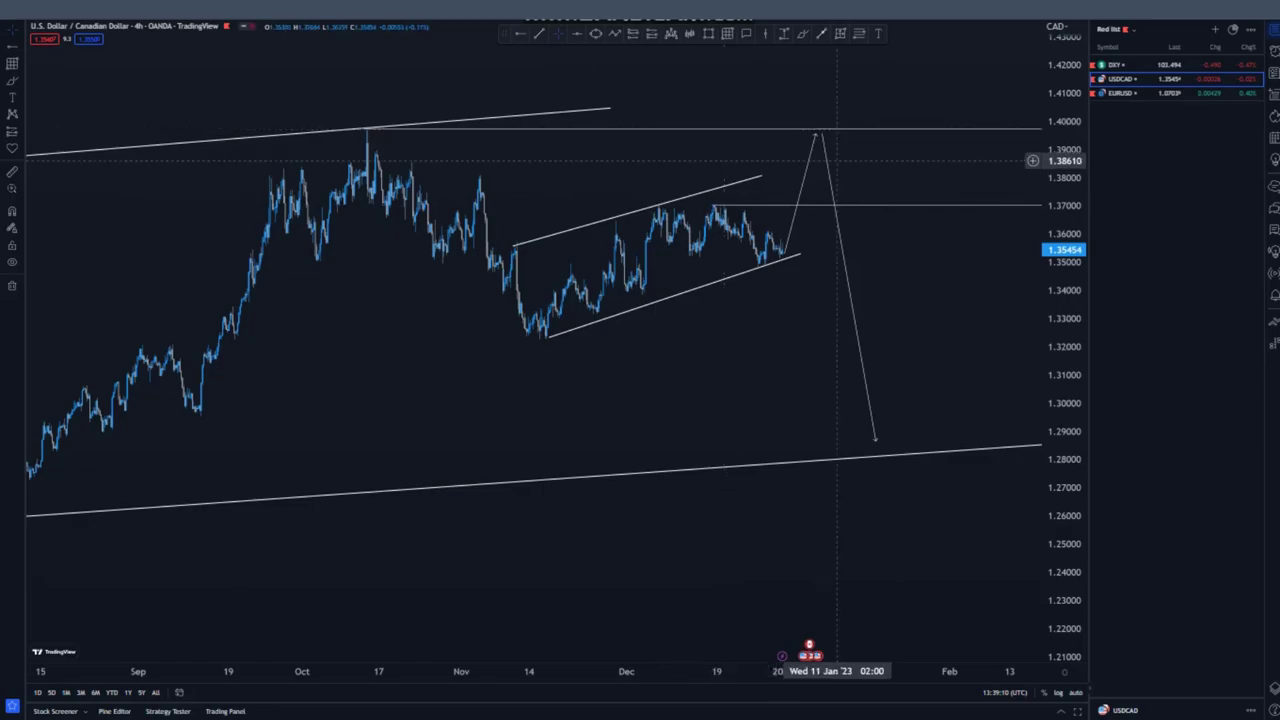
{"action": "left_click_drag", "start_coordinate": [818, 133], "coordinate": [797, 207]}
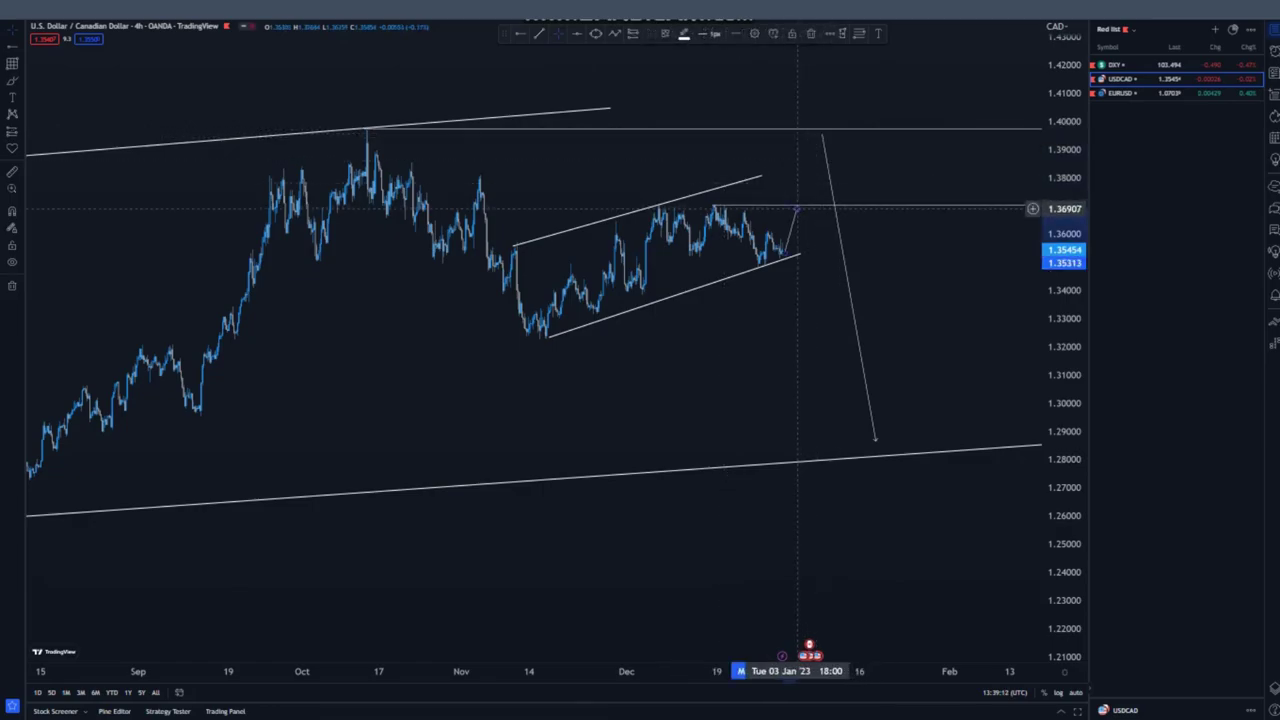
{"action": "left_click_drag", "start_coordinate": [825, 155], "coordinate": [805, 232]}
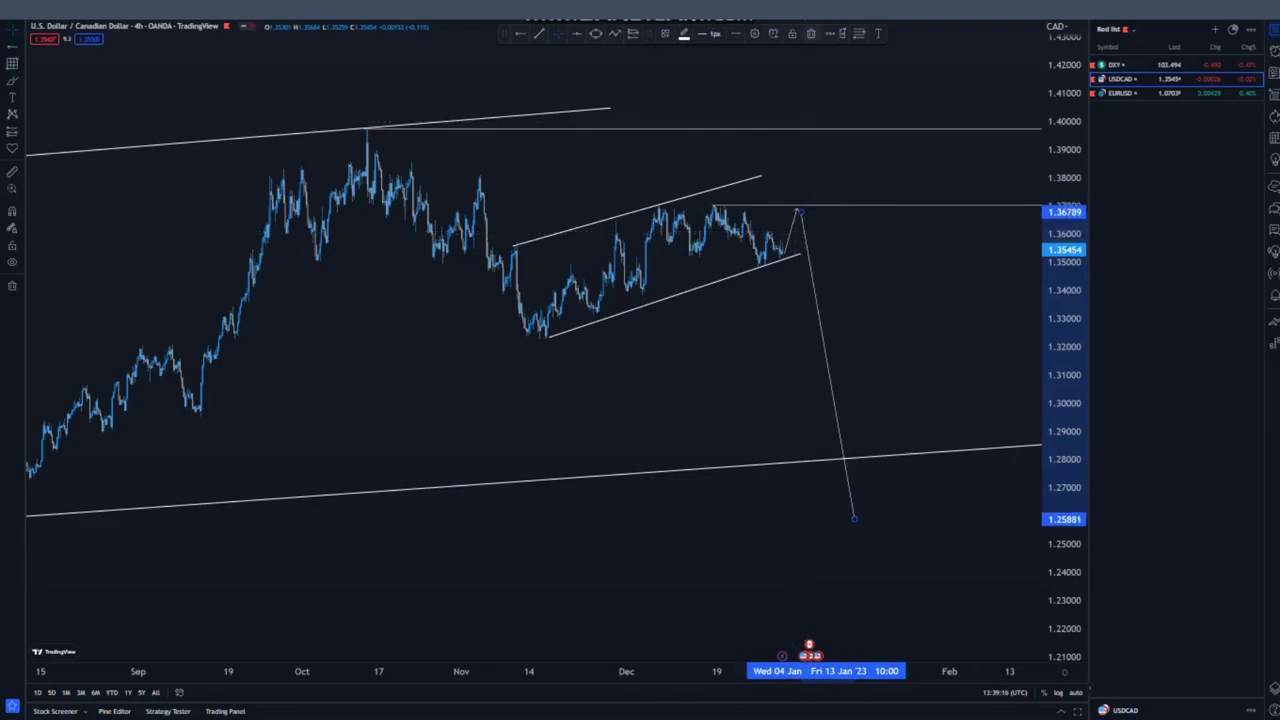
- Delete both projection arrows and the ray at the mid-December high
{"action": "left_click", "coordinate": [811, 34]}
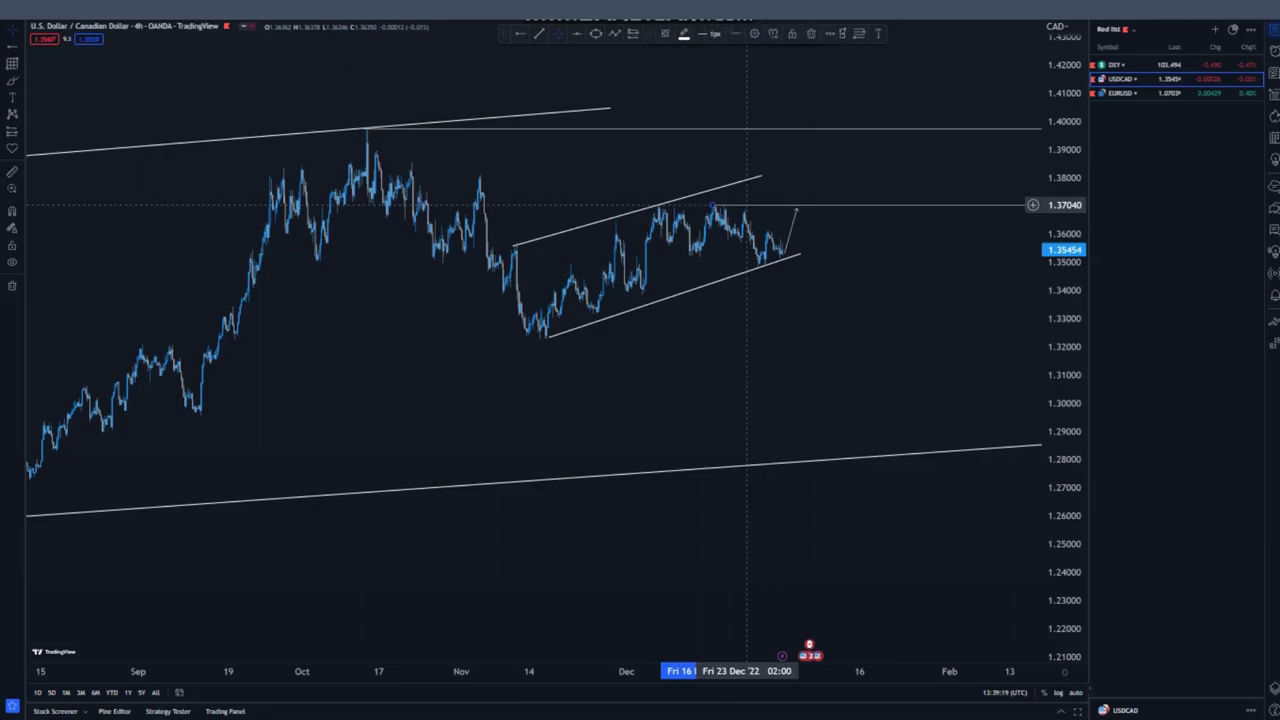
{"action": "key", "text": "Delete"}
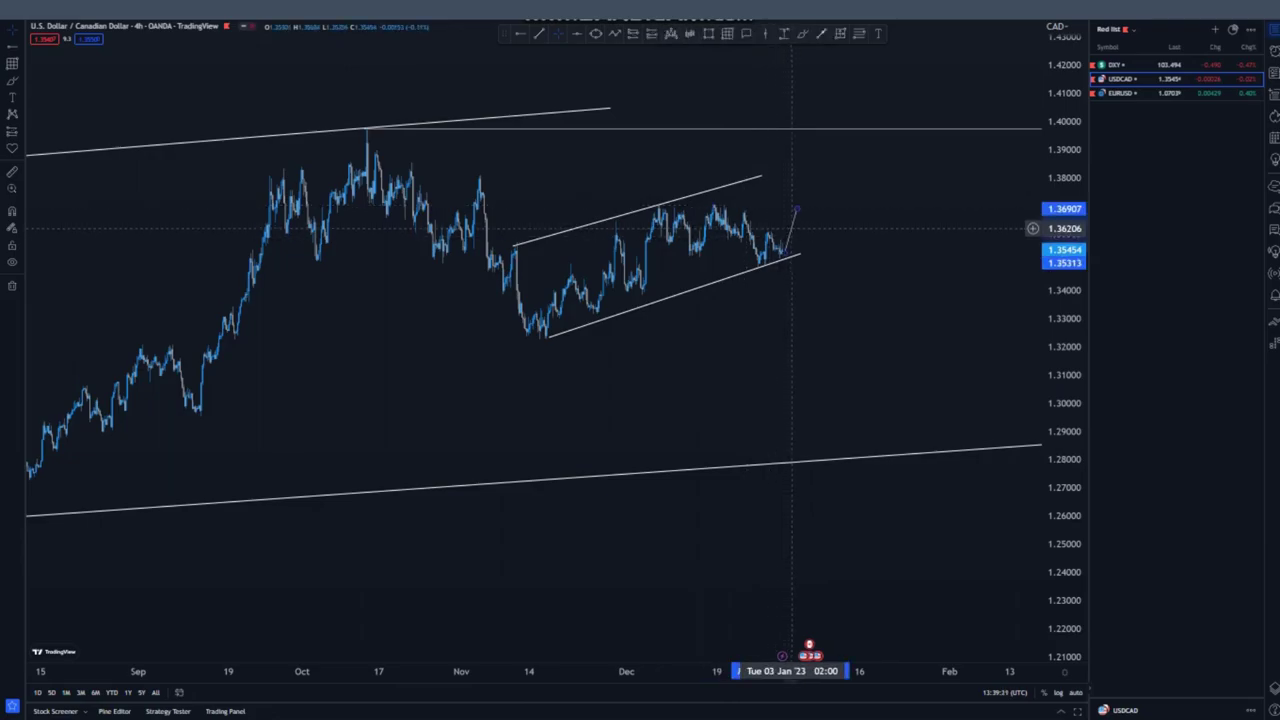
- Draw a steep channel on the August-October rally: upper line about 1.2965 to 1.3975, lower line from the mid-September low to about 1.369
{"action": "scroll", "coordinate": [430, 365], "scroll_direction": "down", "scroll_amount": 5}
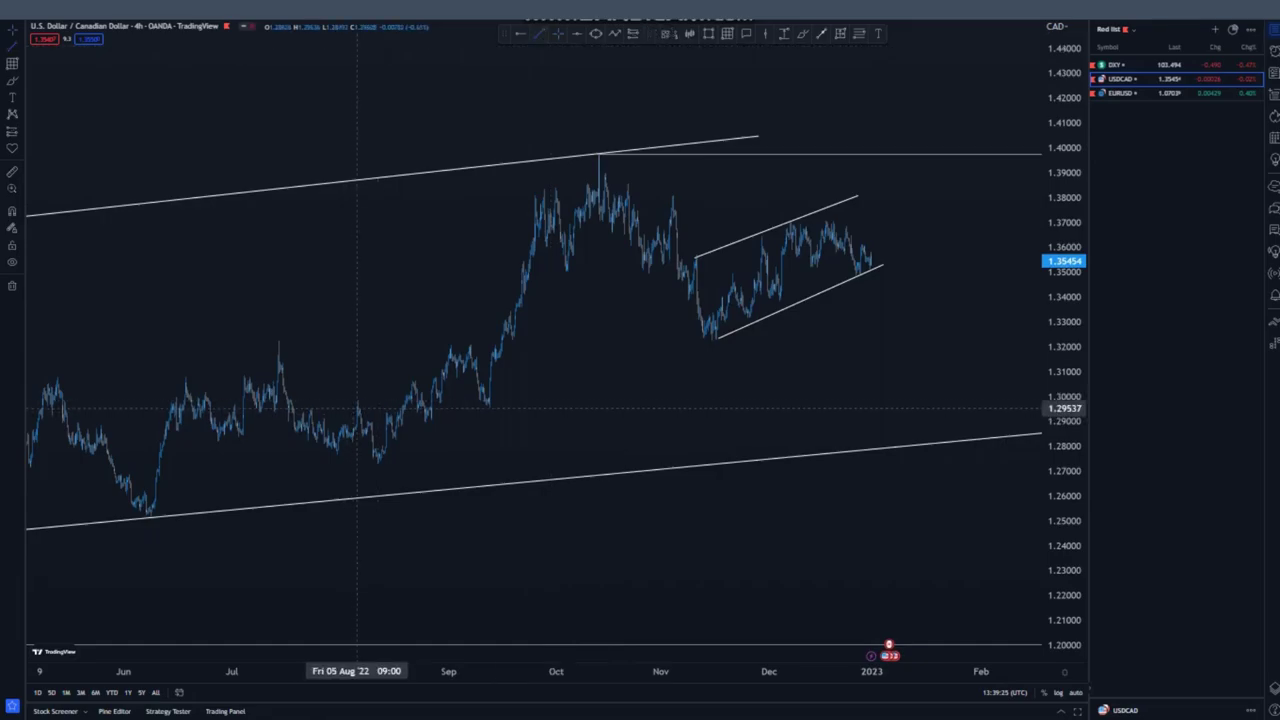
{"action": "left_click", "coordinate": [358, 400]}
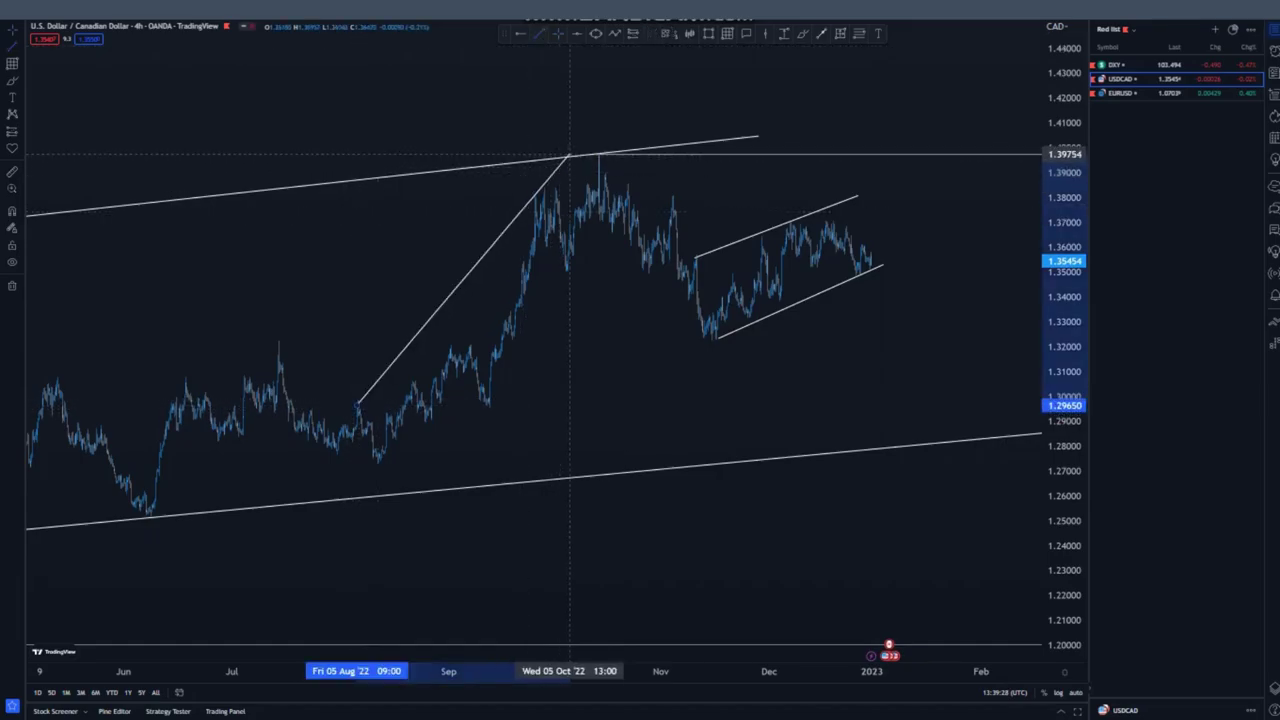
{"action": "left_click", "coordinate": [569, 155]}
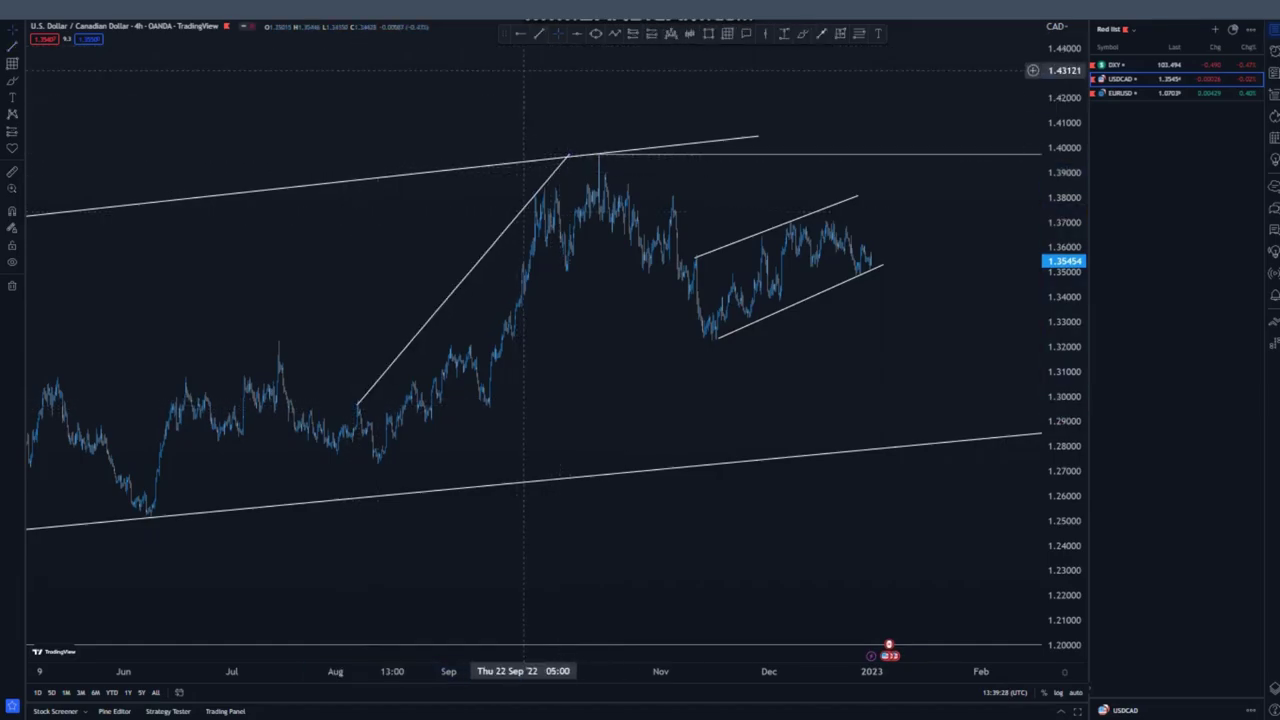
{"action": "left_click", "coordinate": [487, 408]}
{"action": "left_click", "coordinate": [592, 225]}
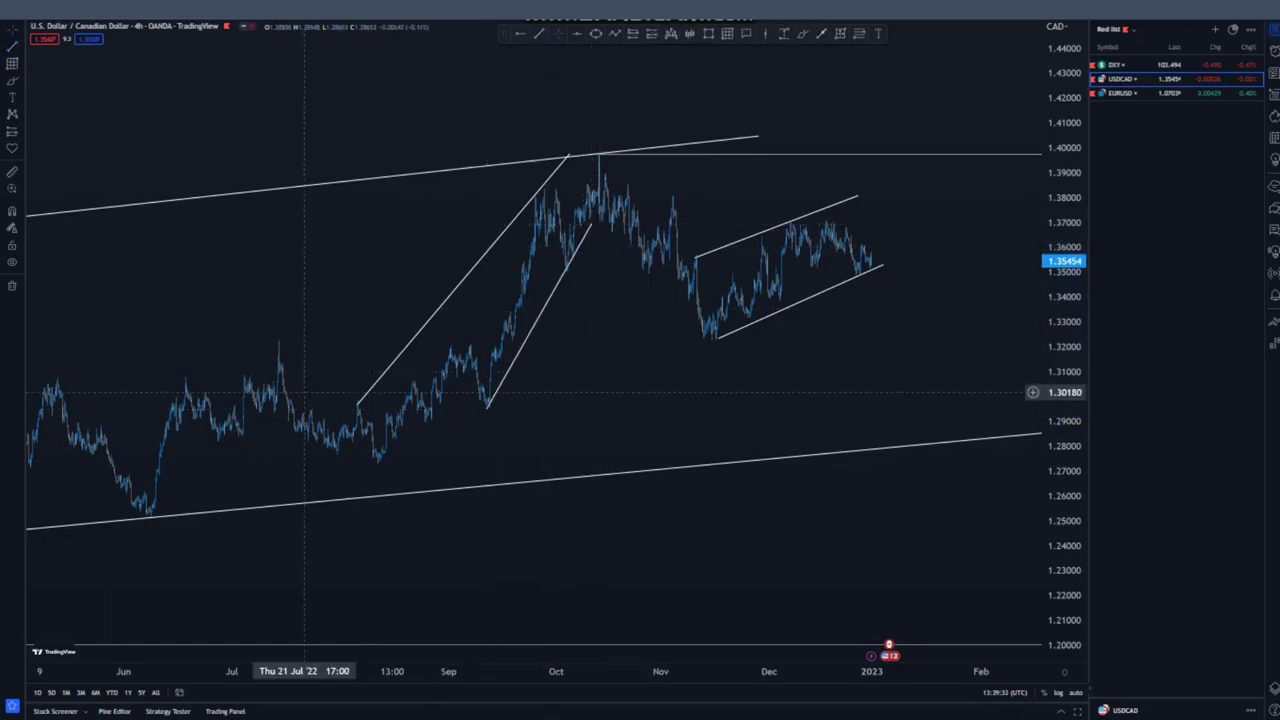
- Realign the steep channel's upper line from 29 August, about 1.313, to 4 October, about 1.401, and place a ray at the mid-September low
{"action": "left_click_drag", "start_coordinate": [358, 404], "coordinate": [434, 367]}
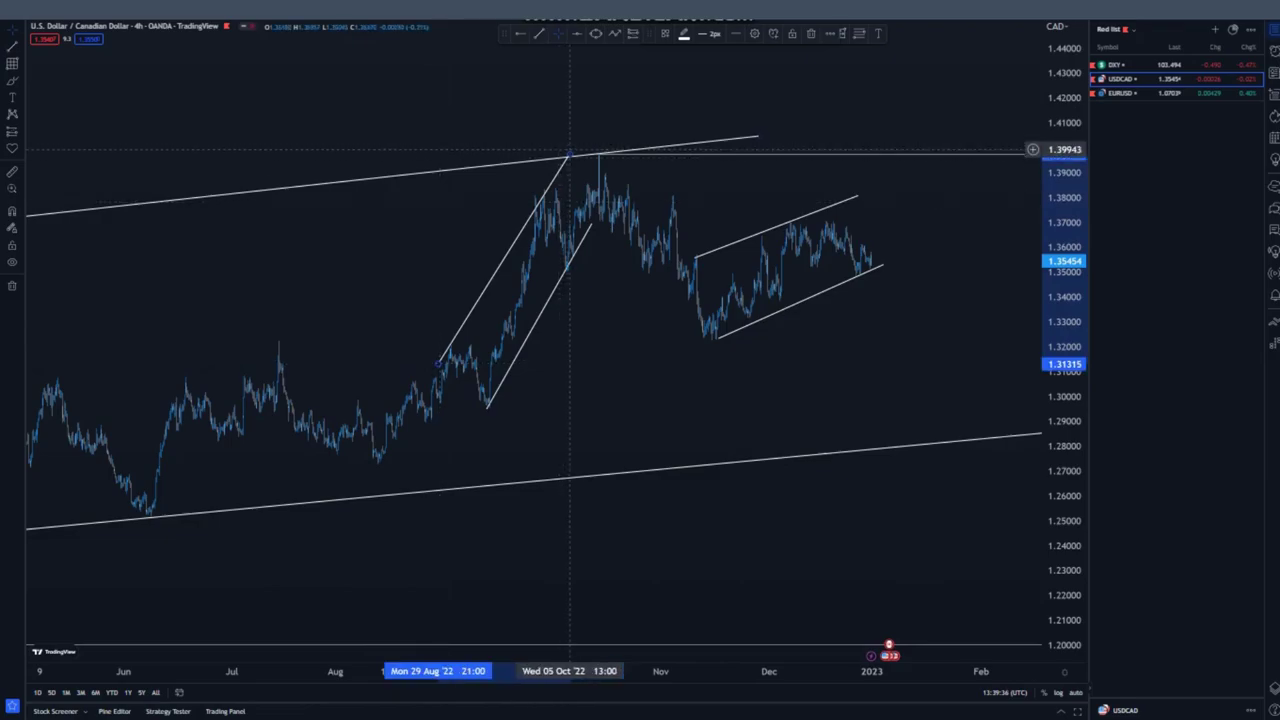
{"action": "left_click_drag", "start_coordinate": [571, 155], "coordinate": [565, 157]}
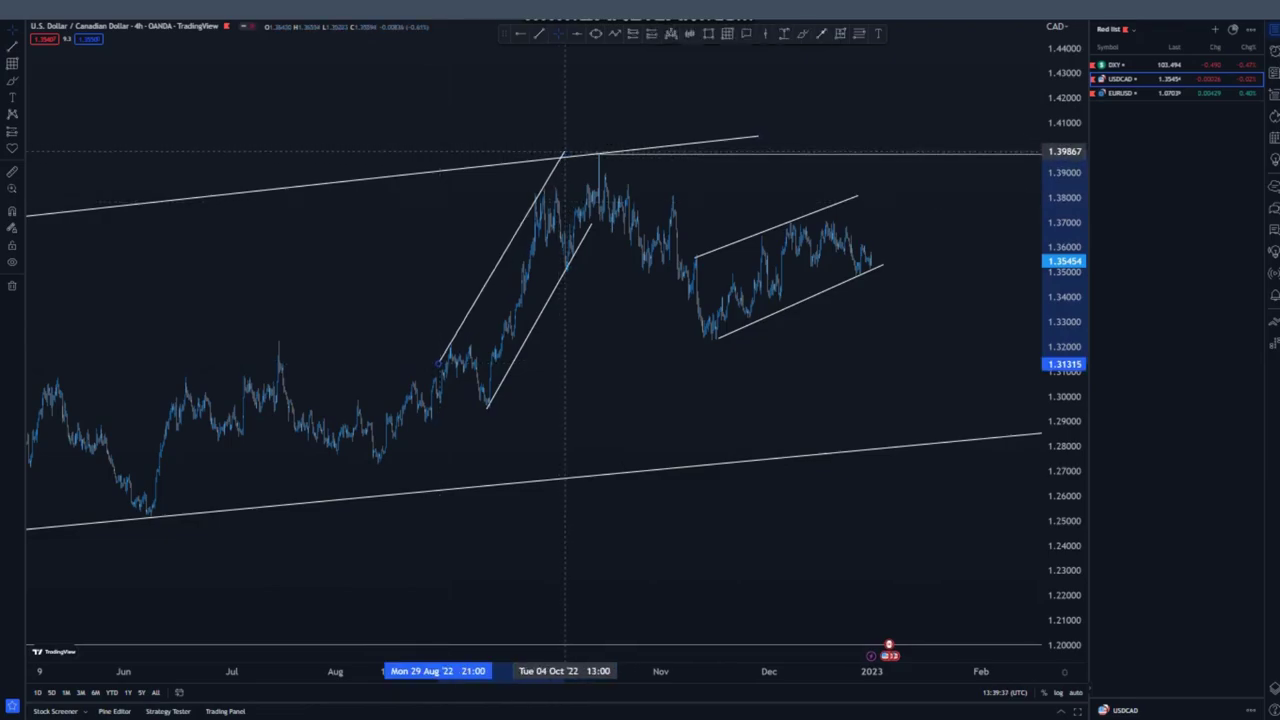
{"action": "left_click", "coordinate": [591, 355]}
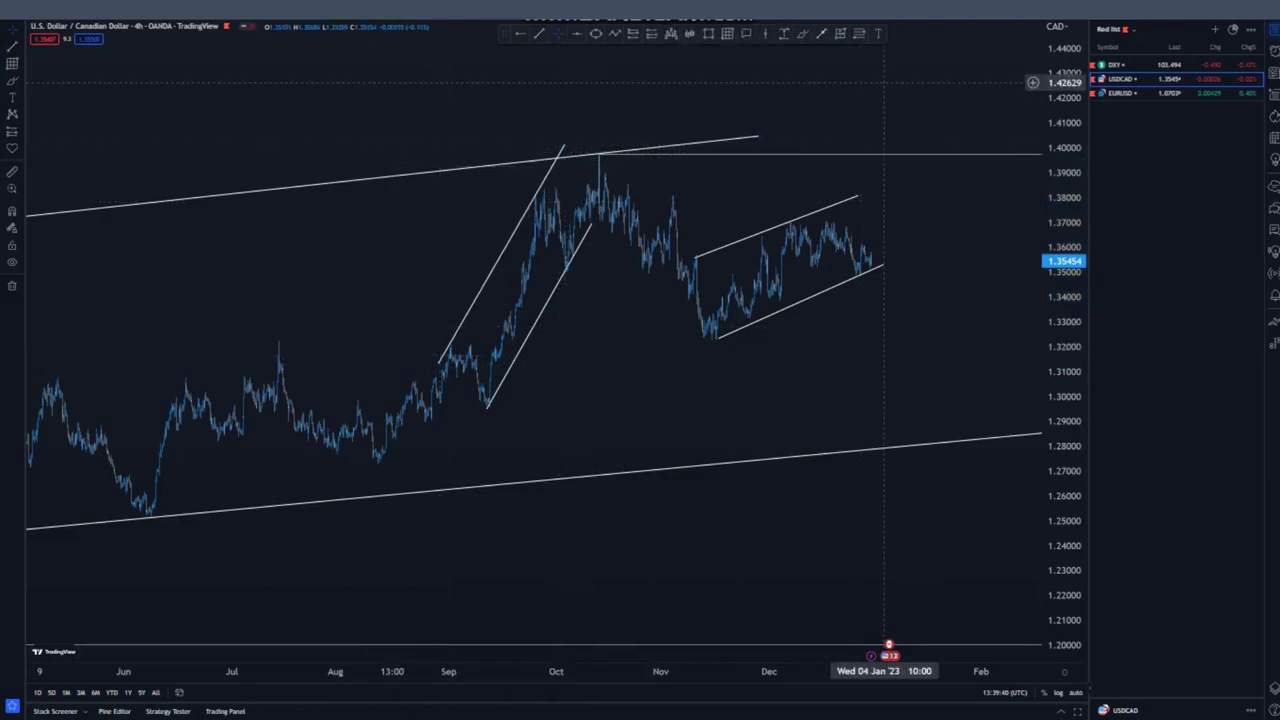
{"action": "left_click", "coordinate": [520, 34]}
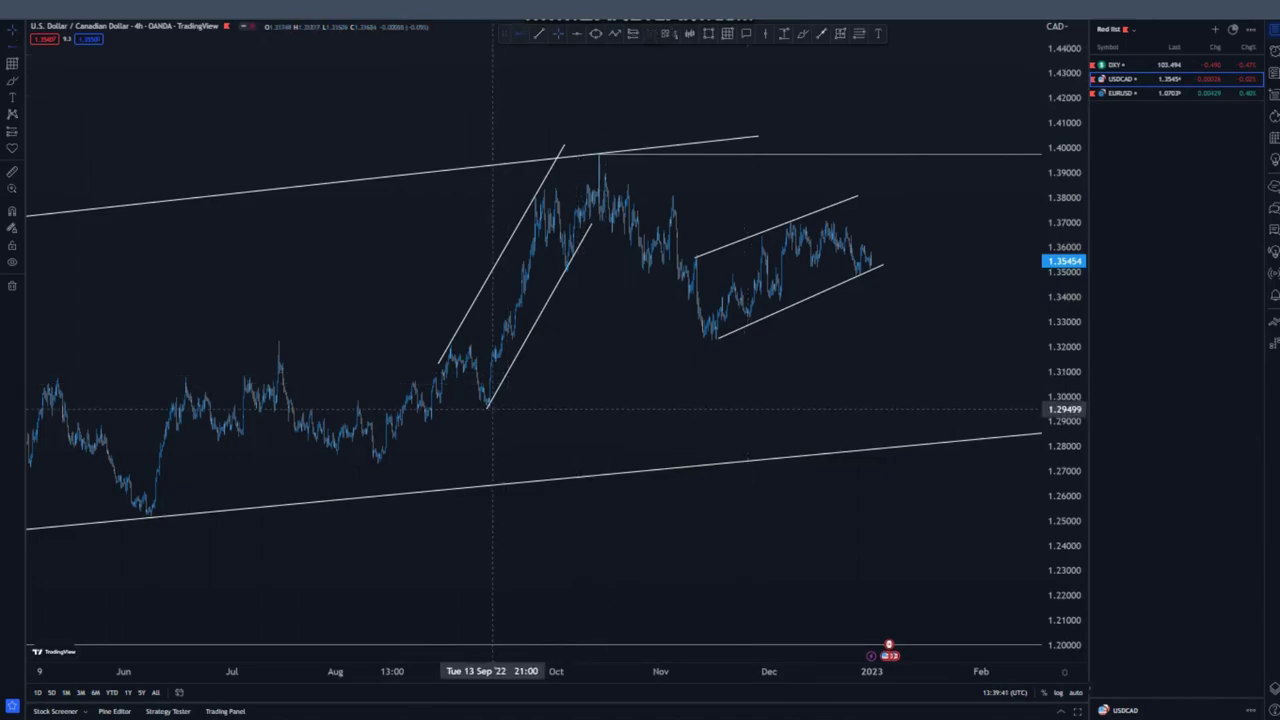
{"action": "left_click", "coordinate": [487, 406]}
- Trace the price swings from the October peak down to the mid-November low with the brush, and remove the trace
{"action": "scroll", "coordinate": [560, 483], "scroll_direction": "up", "scroll_amount": 2}
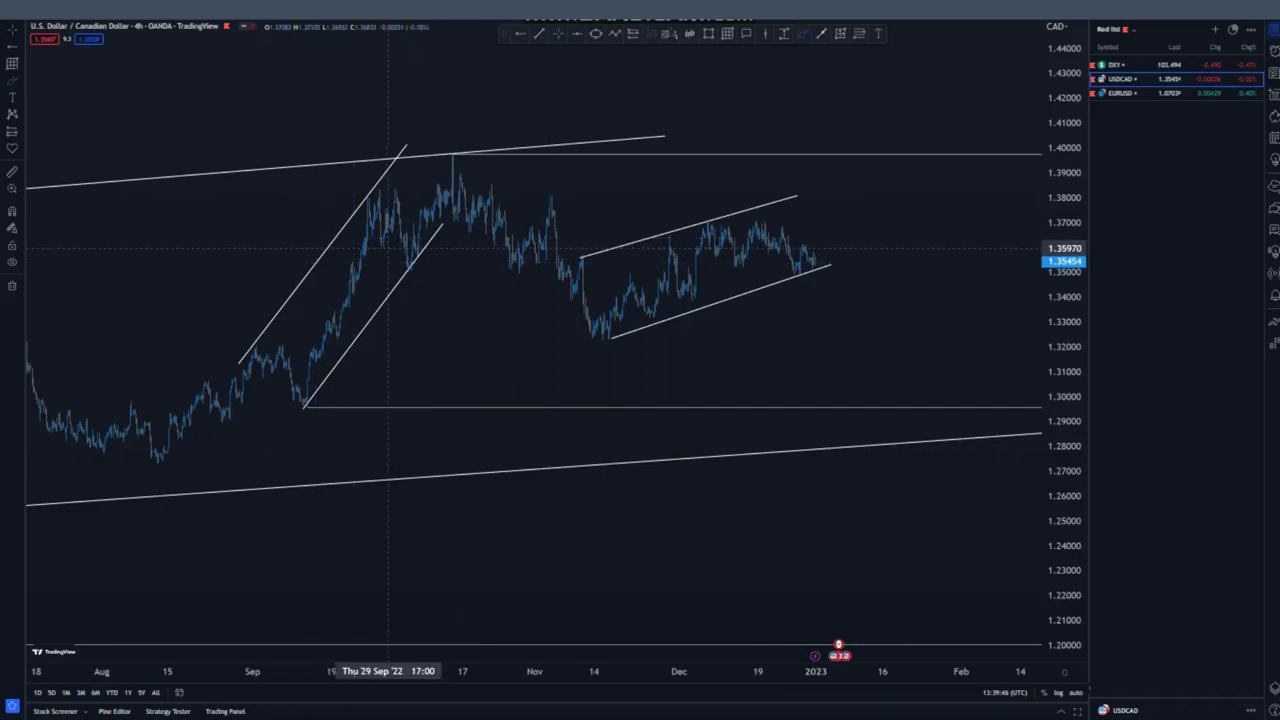
{"action": "mouse_move", "coordinate": [387, 247]}
{"action": "left_mouse_down"}
{"action": "mouse_move", "coordinate": [406, 206]}
{"action": "mouse_move", "coordinate": [427, 257]}
{"action": "mouse_move", "coordinate": [461, 149]}
{"action": "left_mouse_up"}
{"action": "left_click", "coordinate": [459, 157]}
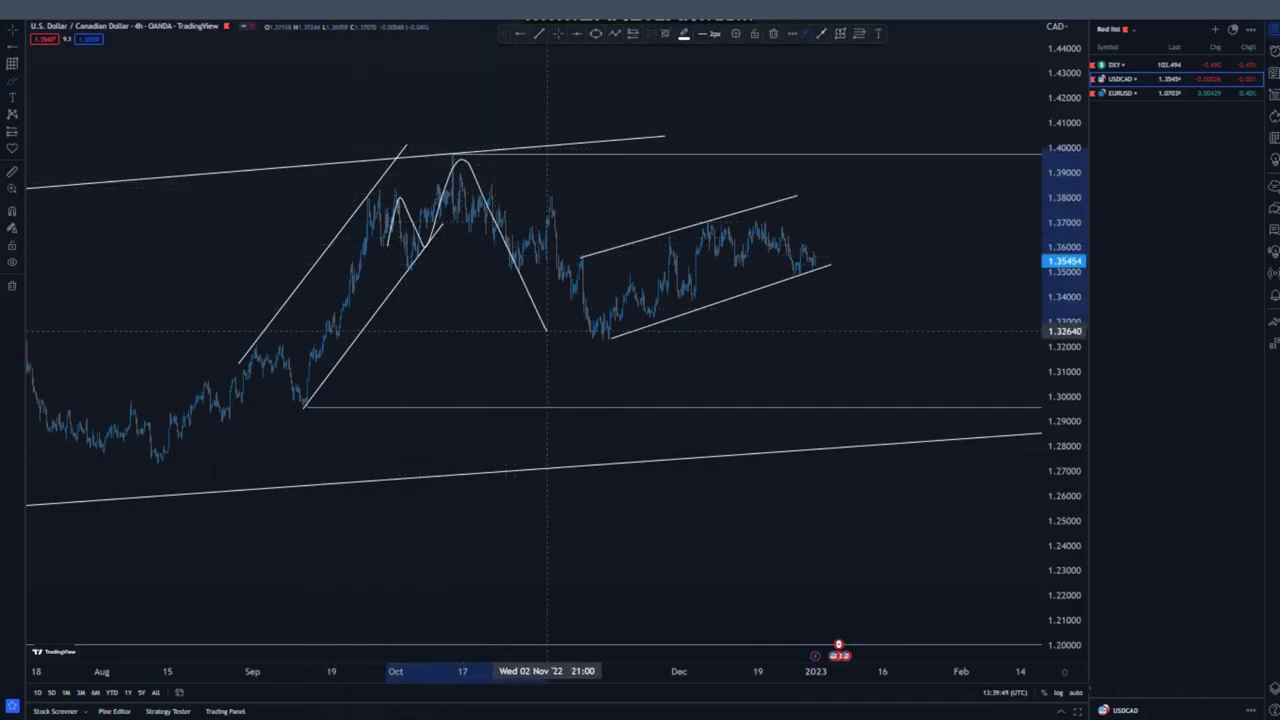
{"action": "left_click", "coordinate": [545, 325]}
{"action": "left_click", "coordinate": [563, 204]}
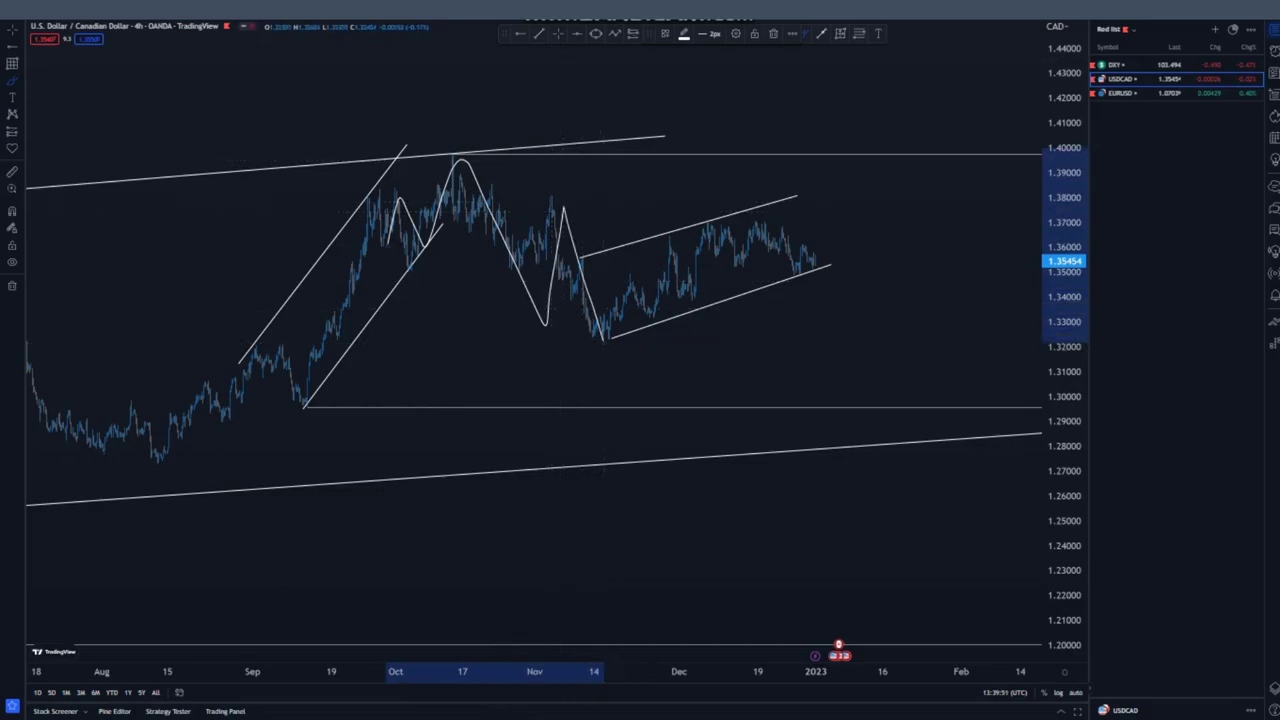
{"action": "key", "text": "Escape"}
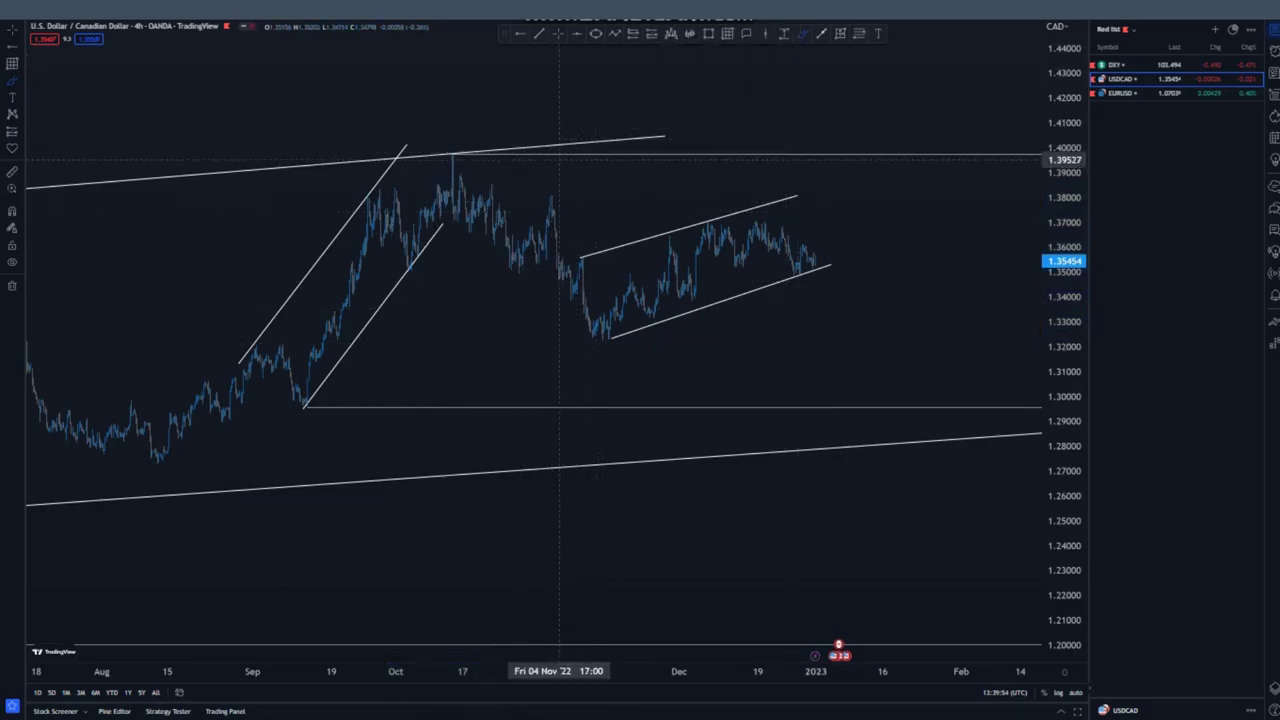
- Place a ray along the December highs at about 1.371, starting from the early-December high
{"action": "scroll", "coordinate": [562, 77], "scroll_direction": "up", "scroll_amount": 2}
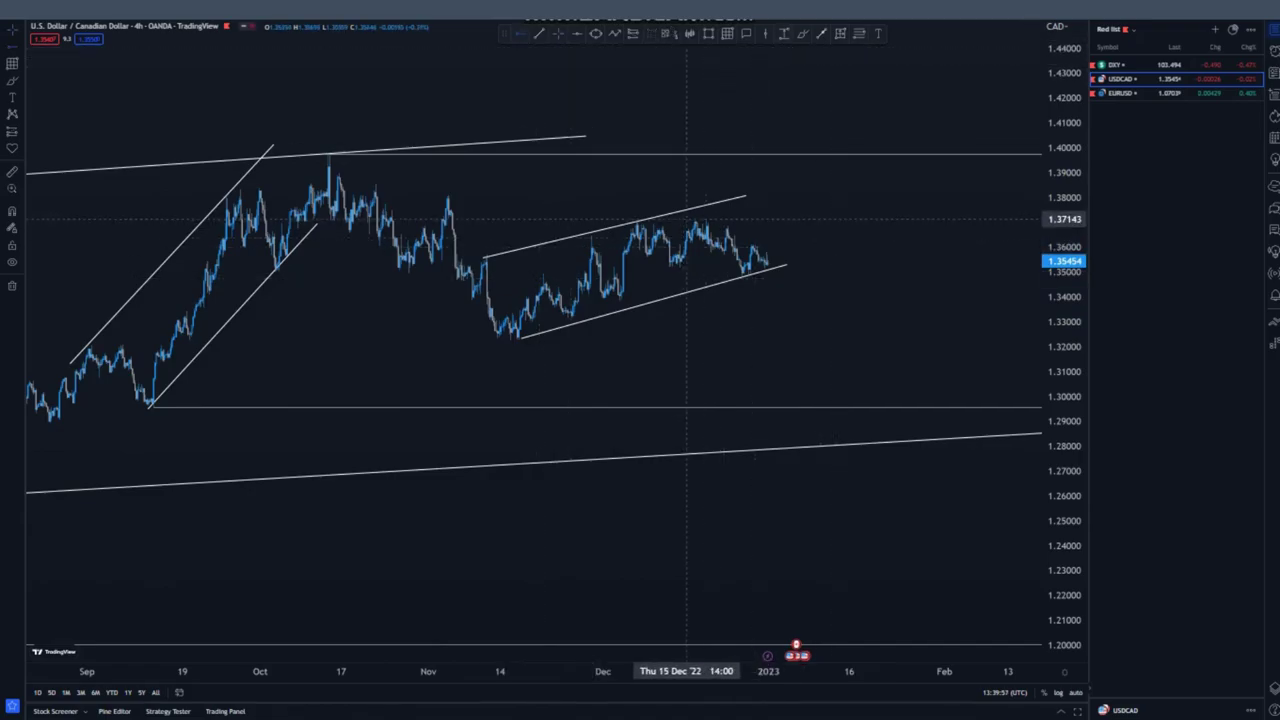
{"action": "left_click", "coordinate": [688, 218]}
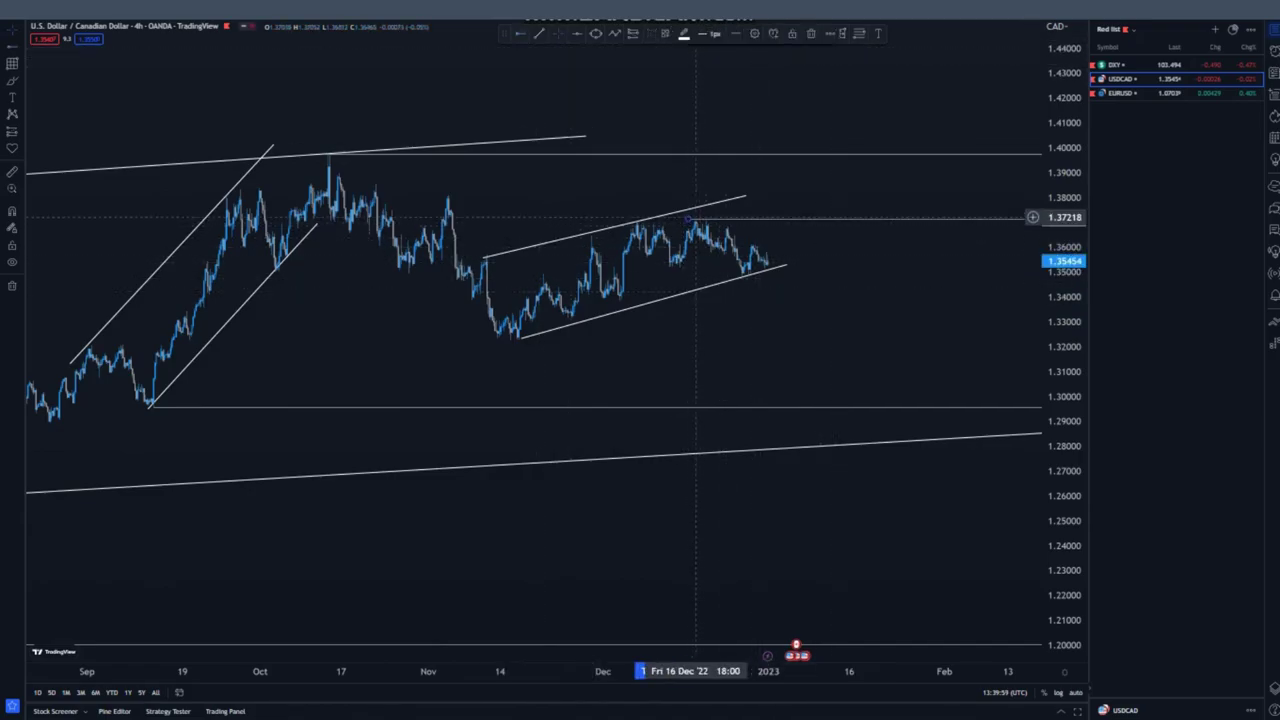
{"action": "left_click_drag", "start_coordinate": [688, 219], "coordinate": [660, 218]}
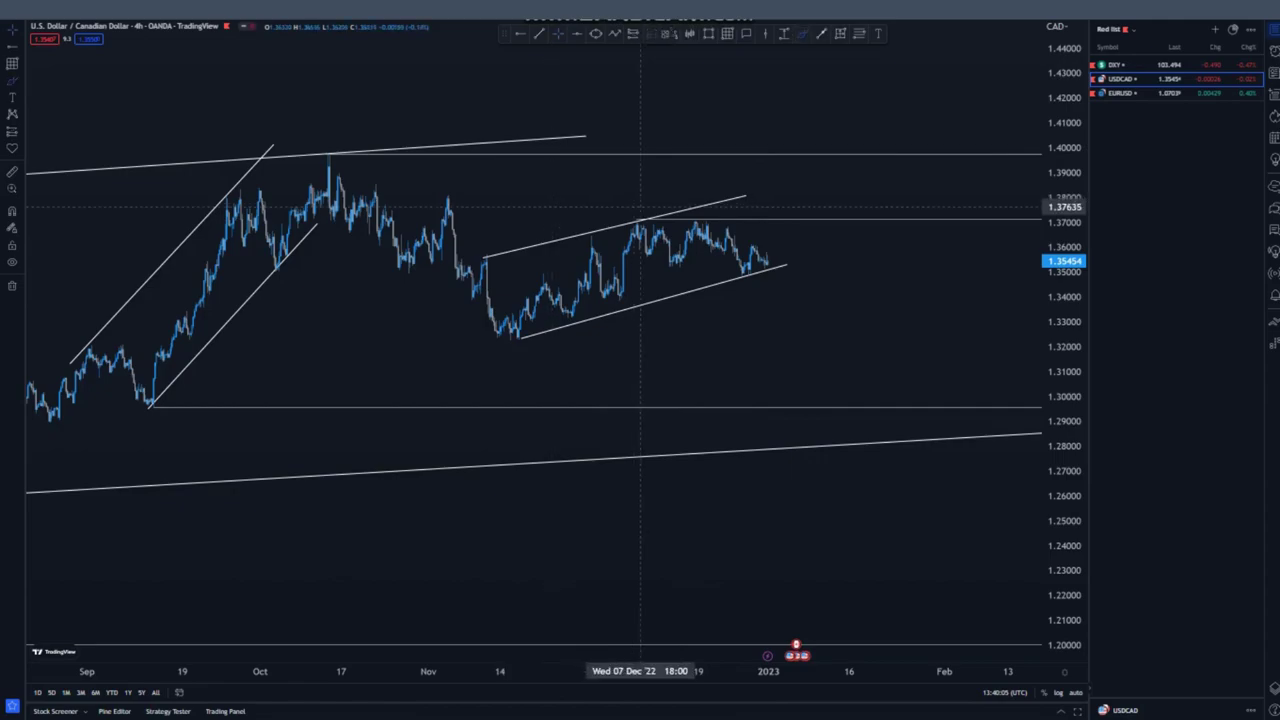
- Circle the two December tops and a projected third one at the ray, sketch a fall to about 1.303, and remove the marks
{"action": "left_click_drag", "start_coordinate": [641, 209], "coordinate": [628, 228]}
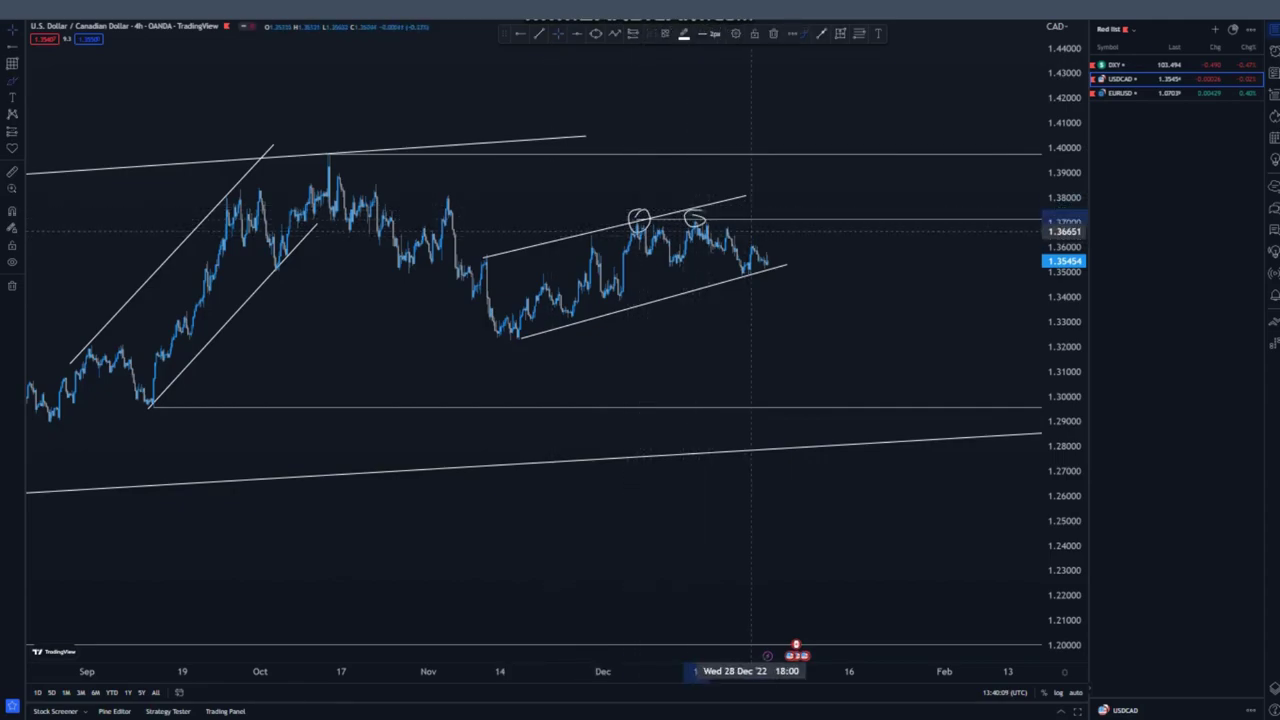
{"action": "mouse_move", "coordinate": [733, 224]}
{"action": "left_mouse_down"}
{"action": "mouse_move", "coordinate": [755, 216]}
{"action": "mouse_move", "coordinate": [793, 386]}
{"action": "left_mouse_up"}
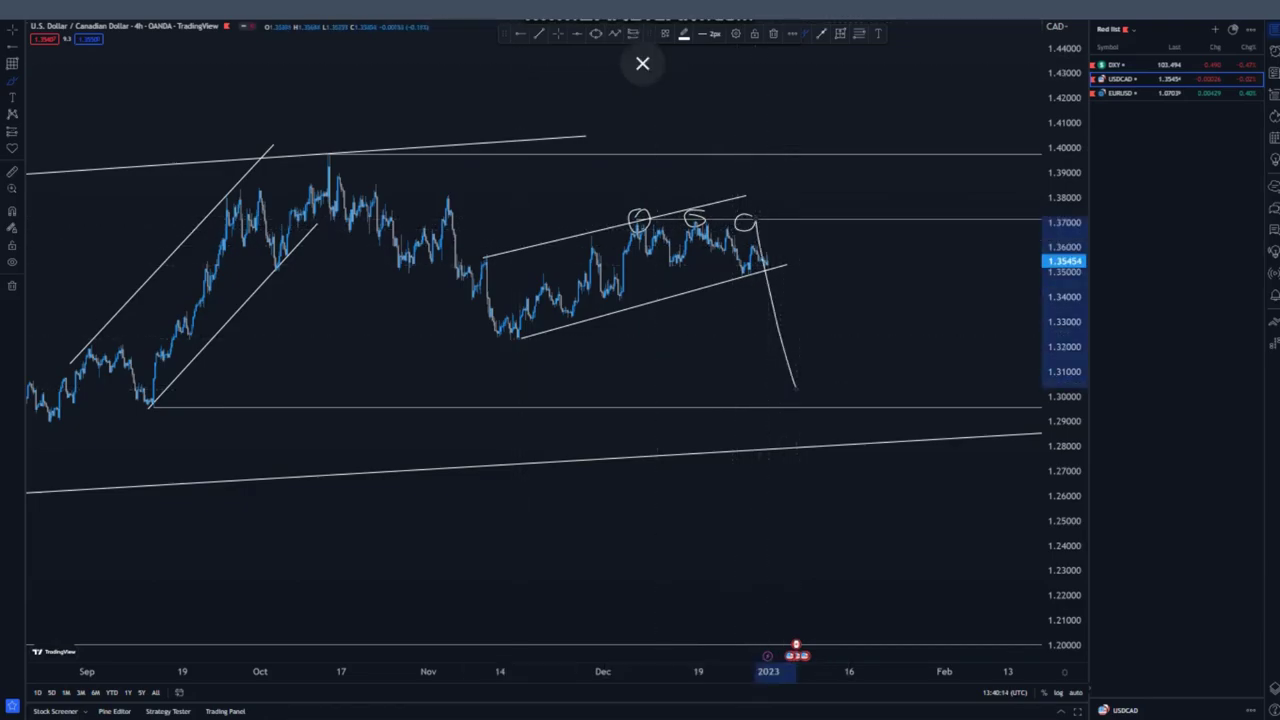
{"action": "key", "text": "Delete"}
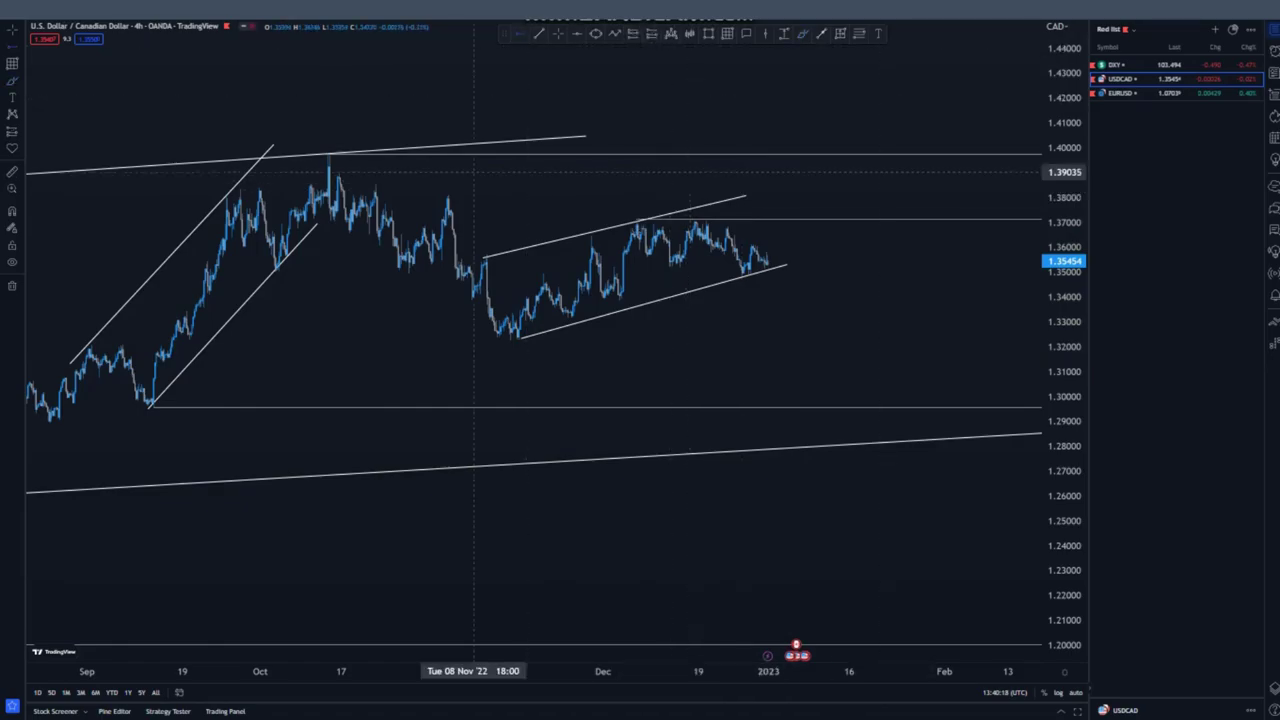
- Place a ray at the 3 November high, about 1.382, and draw an arrow from the current price up to about 1.380
{"action": "left_click", "coordinate": [445, 192]}
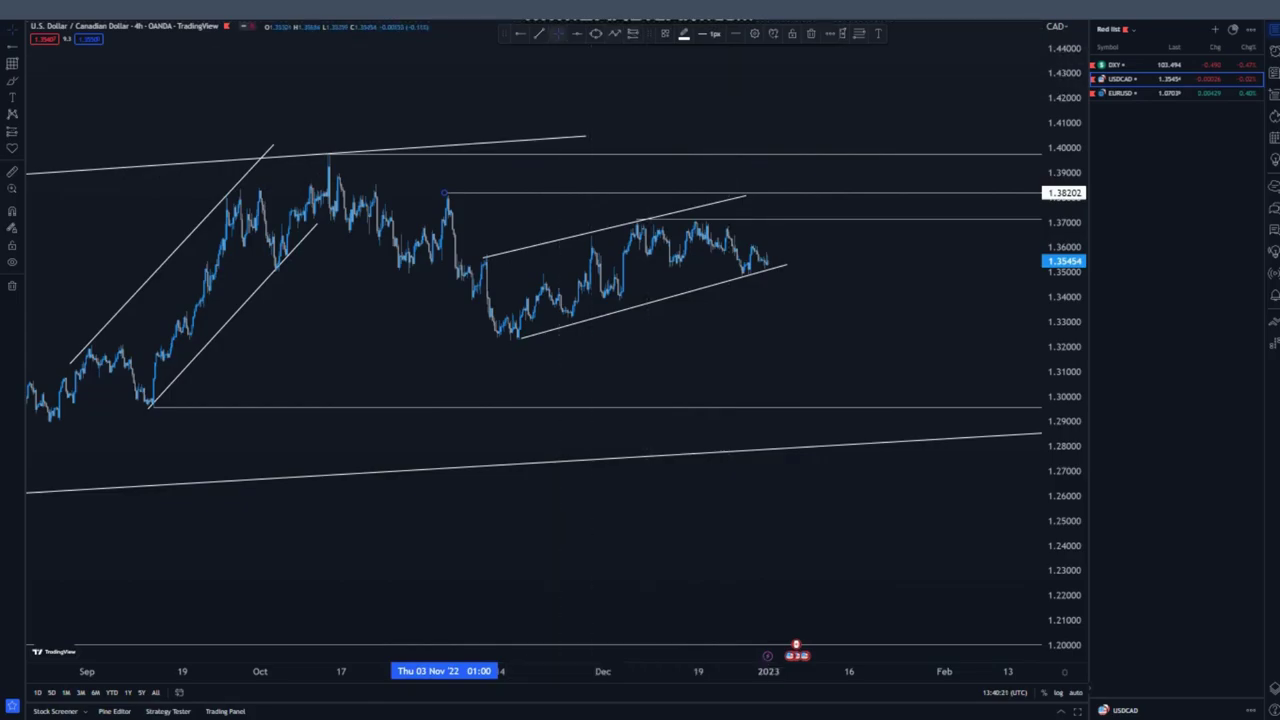
{"action": "left_click", "coordinate": [794, 106]}
{"action": "left_click", "coordinate": [821, 34]}
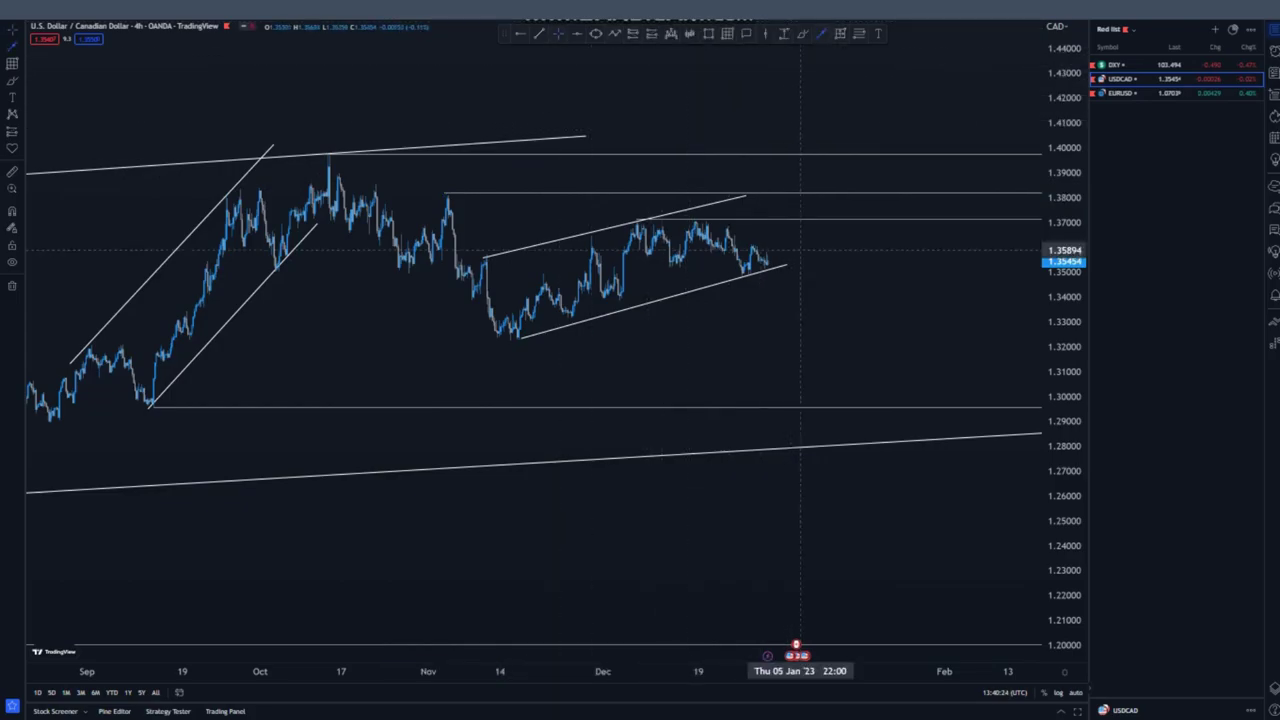
{"action": "left_click", "coordinate": [767, 261]}
{"action": "left_click", "coordinate": [760, 198]}
{"action": "left_click", "coordinate": [825, 248]}
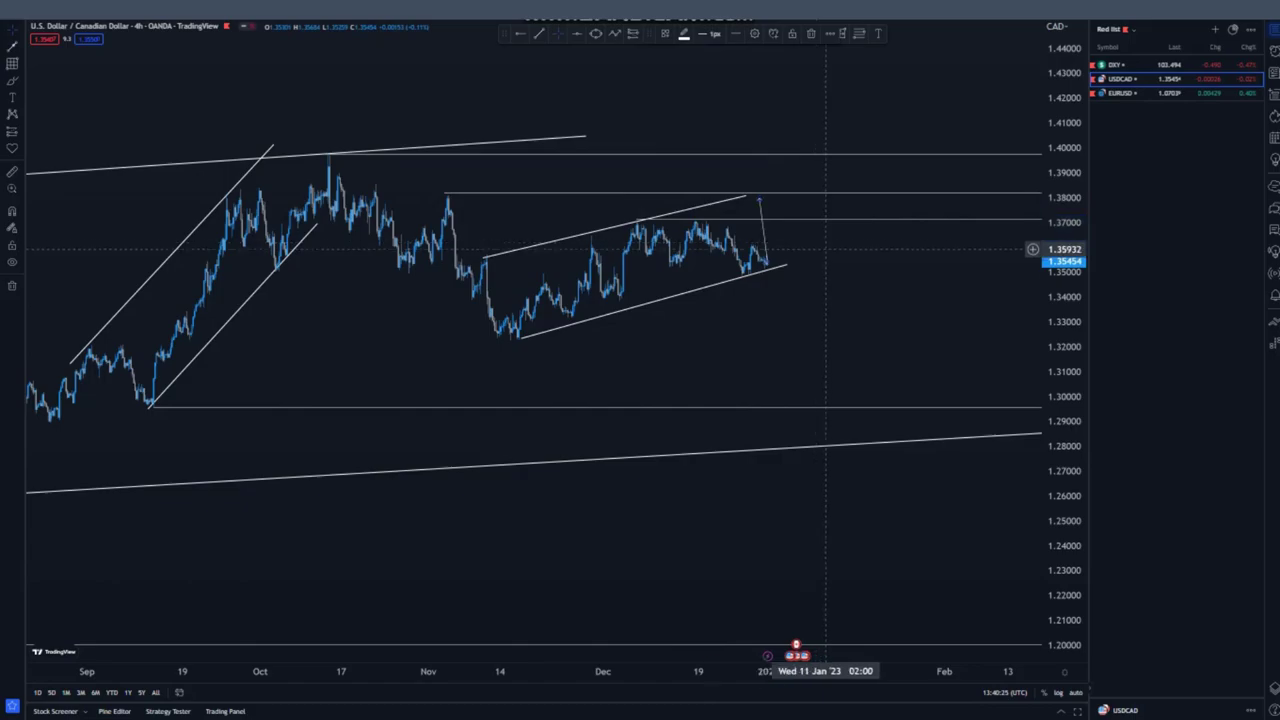
- Extend the small channel's upper line to just above the ray at the early-November high
{"action": "left_click_drag", "start_coordinate": [746, 195], "coordinate": [773, 190]}
{"action": "left_click", "coordinate": [826, 270]}
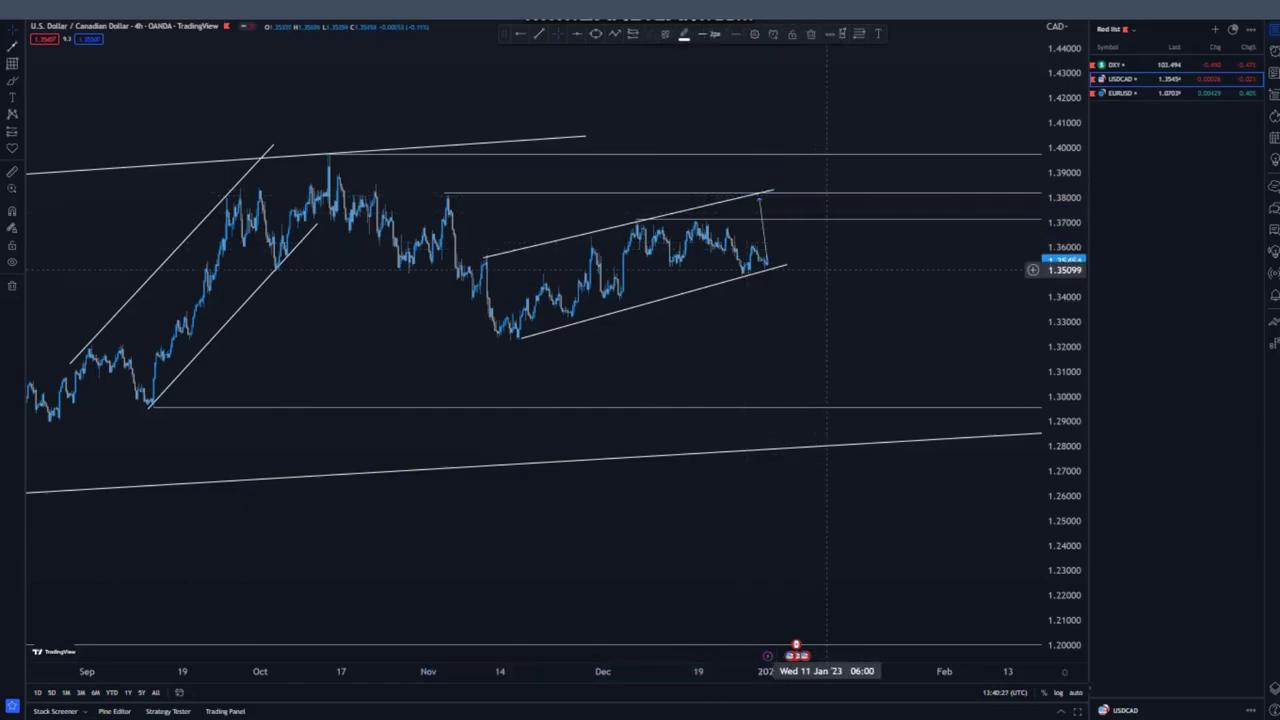
- Move the arrow's tip onto the channel's upper line and place a short position there at 1.38051, stop 1.39072, target 1.29196
{"action": "left_click", "coordinate": [764, 191]}
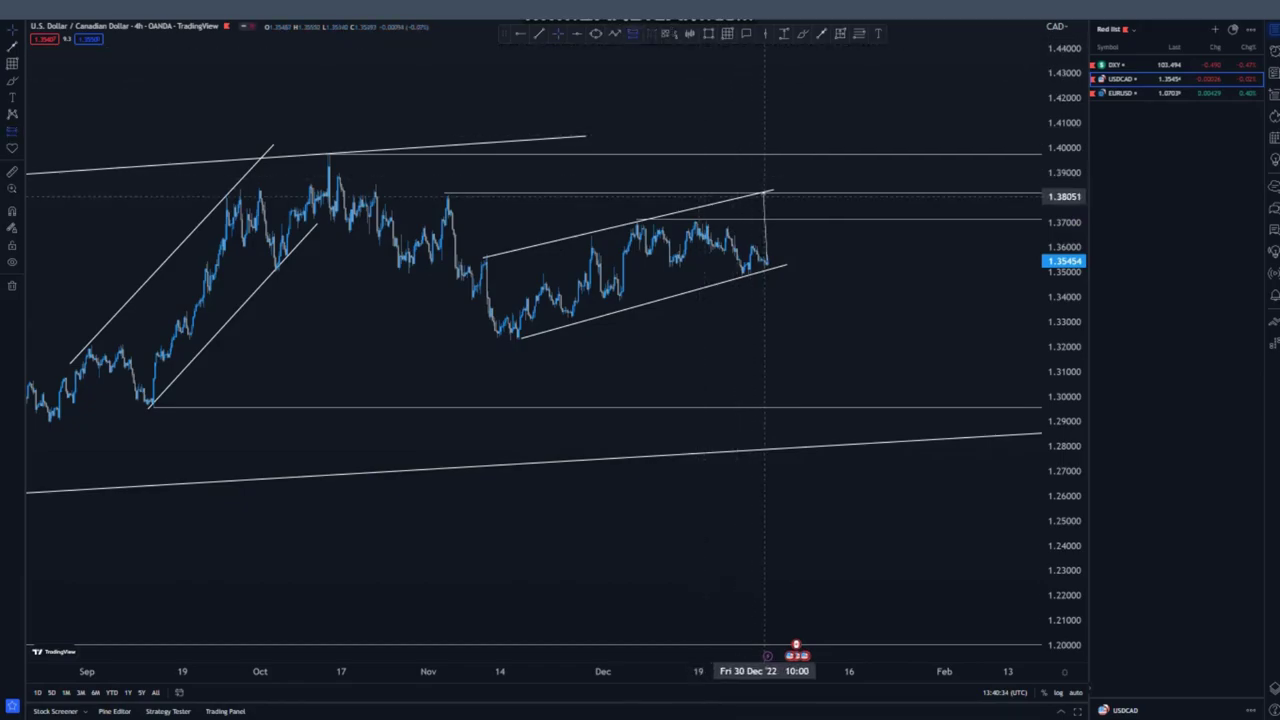
{"action": "left_click", "coordinate": [765, 196]}
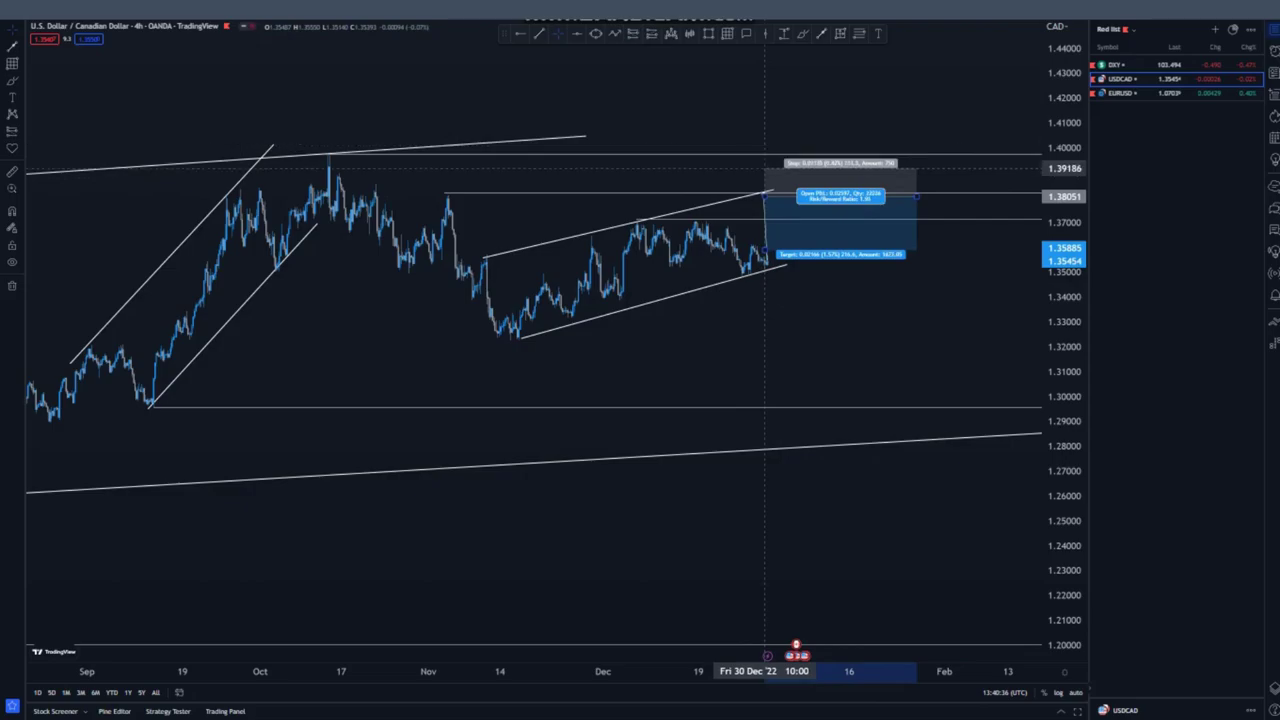
{"action": "left_click_drag", "start_coordinate": [765, 168], "coordinate": [765, 171]}
{"action": "left_click_drag", "start_coordinate": [765, 250], "coordinate": [765, 416]}
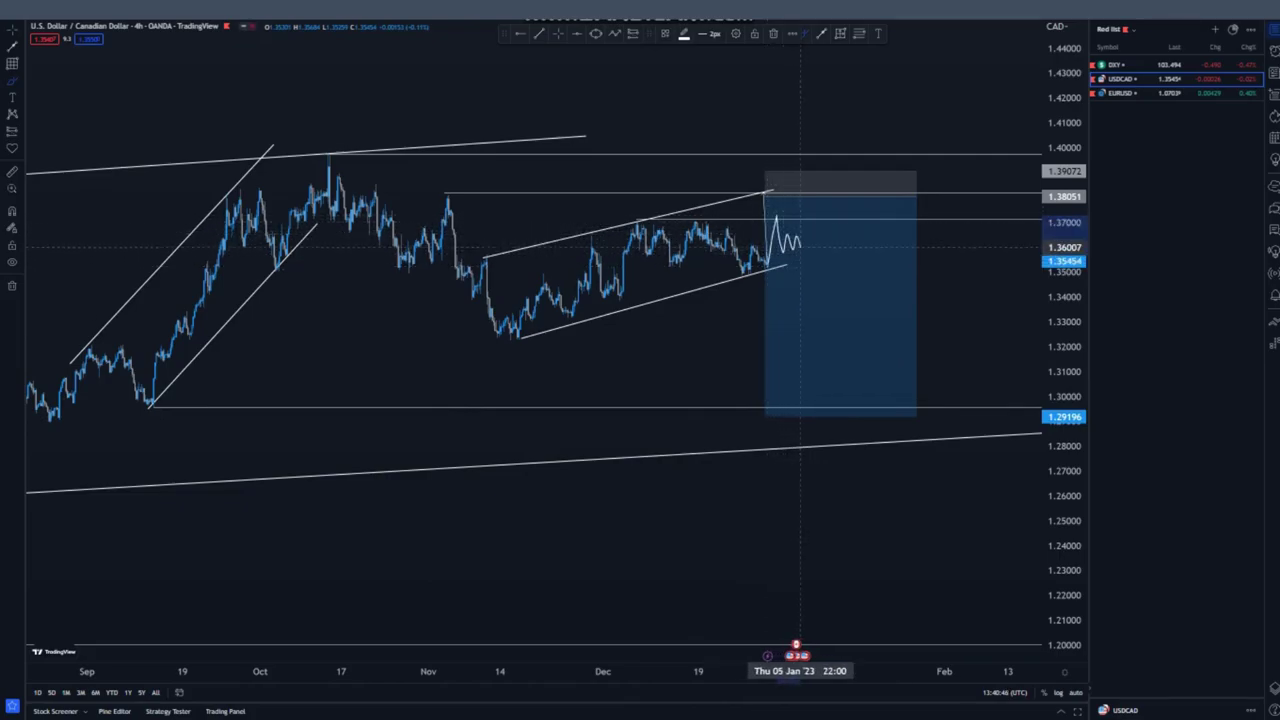
- Sketch a rise, a sideways flag and a fall to about 1.30, and circle the October high and a projected second top
{"action": "mouse_move", "coordinate": [805, 231]}
{"action": "left_mouse_down"}
{"action": "mouse_move", "coordinate": [820, 250]}
{"action": "mouse_move", "coordinate": [800, 232]}
{"action": "mouse_move", "coordinate": [818, 240]}
{"action": "mouse_move", "coordinate": [832, 400]}
{"action": "left_mouse_up"}
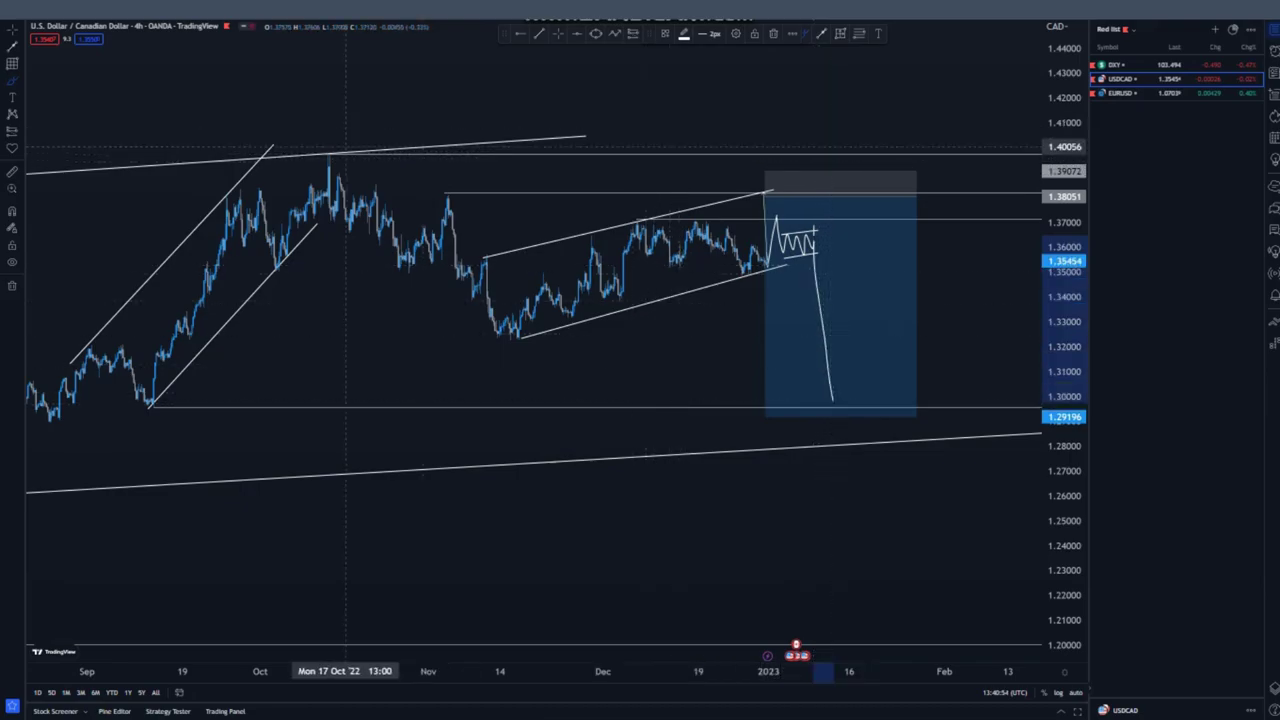
{"action": "mouse_move", "coordinate": [360, 145]}
{"action": "left_mouse_down"}
{"action": "mouse_move", "coordinate": [340, 178]}
{"action": "mouse_move", "coordinate": [357, 143]}
{"action": "left_mouse_up"}
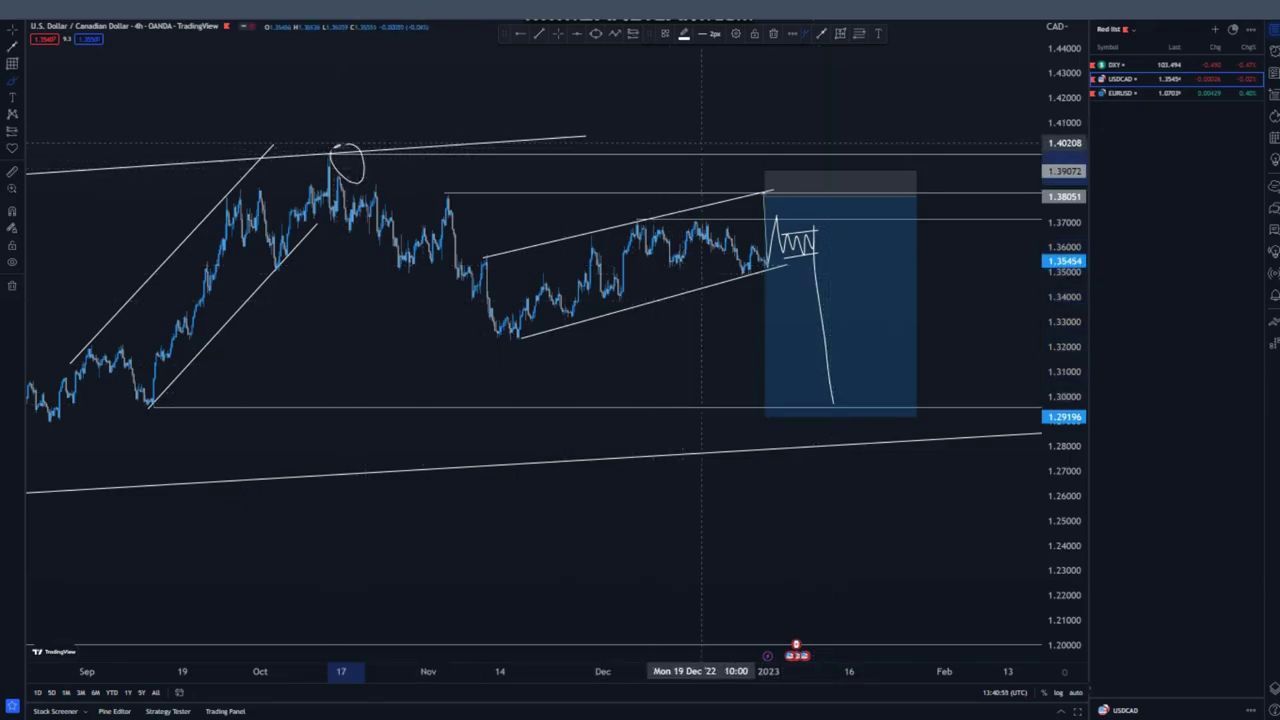
{"action": "mouse_move", "coordinate": [724, 139]}
{"action": "left_mouse_down"}
{"action": "mouse_move", "coordinate": [708, 165]}
{"action": "mouse_move", "coordinate": [738, 149]}
{"action": "left_mouse_up"}
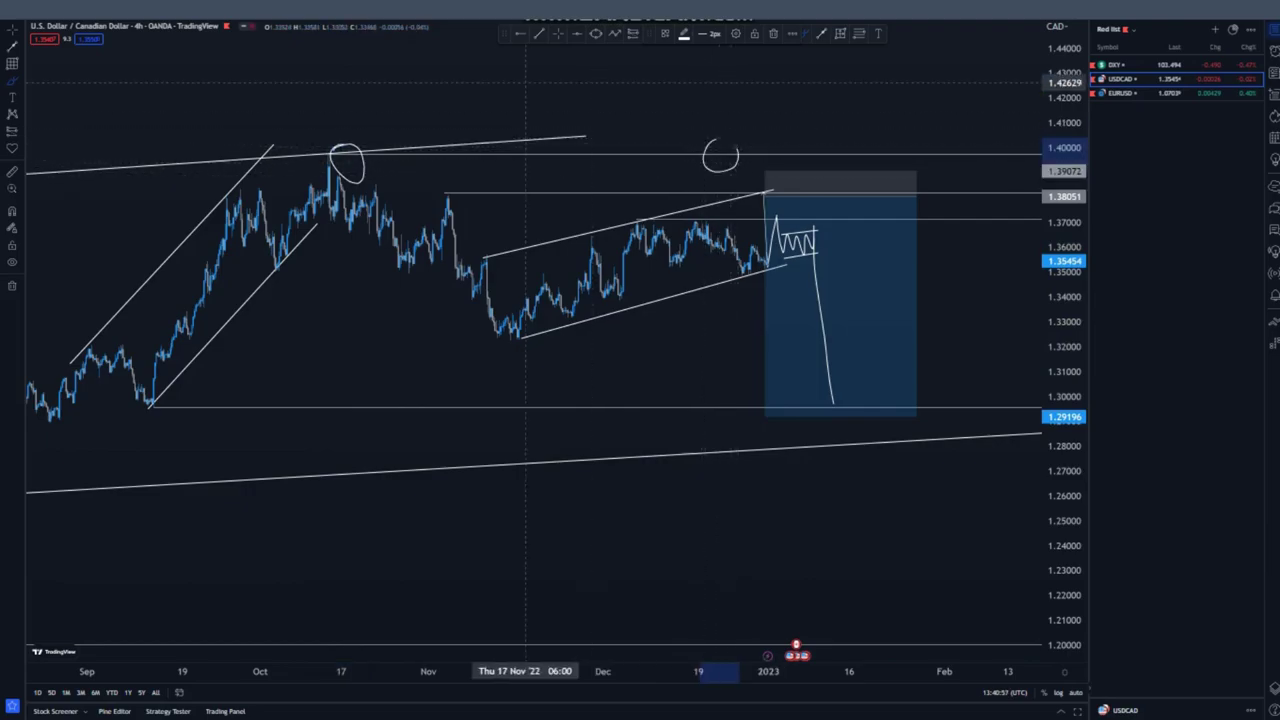
- Switch USDCAD to the 1-hour timeframe and examine the channels and the projected short against the price history since summer
{"action": "scroll", "coordinate": [593, 285], "scroll_direction": "down", "scroll_amount": 3}
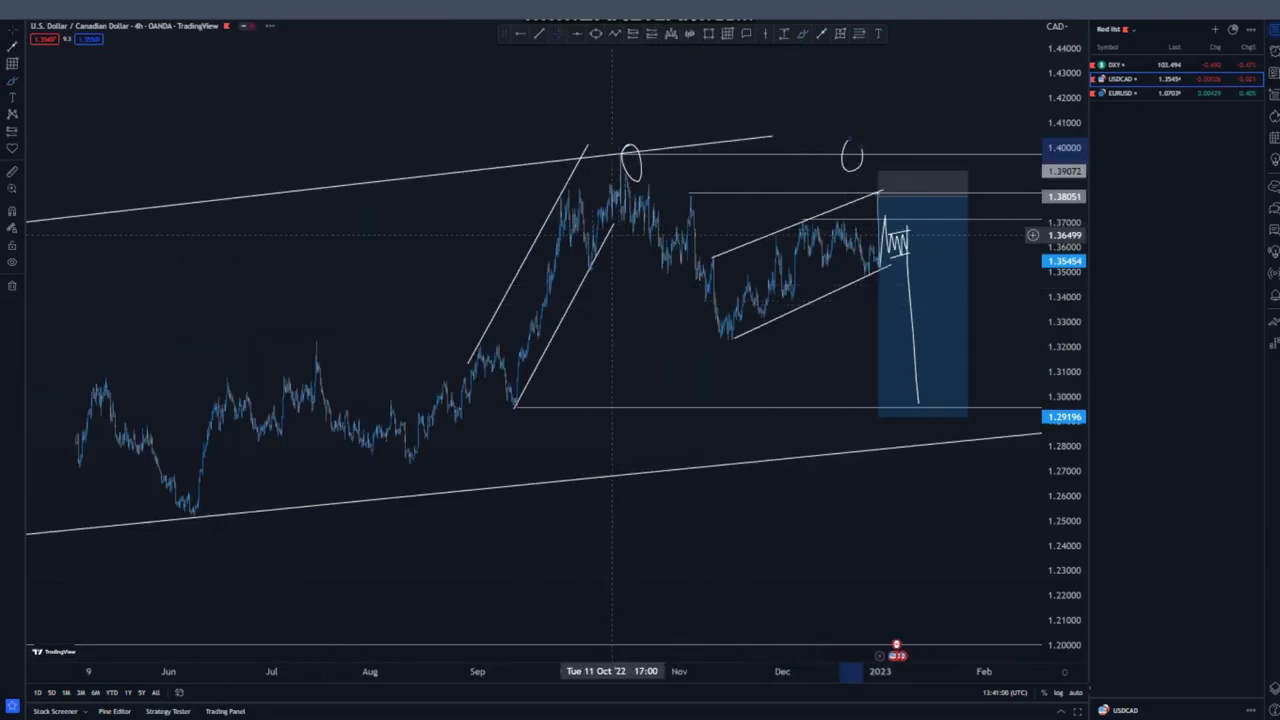
{"action": "left_click", "coordinate": [170, 11]}
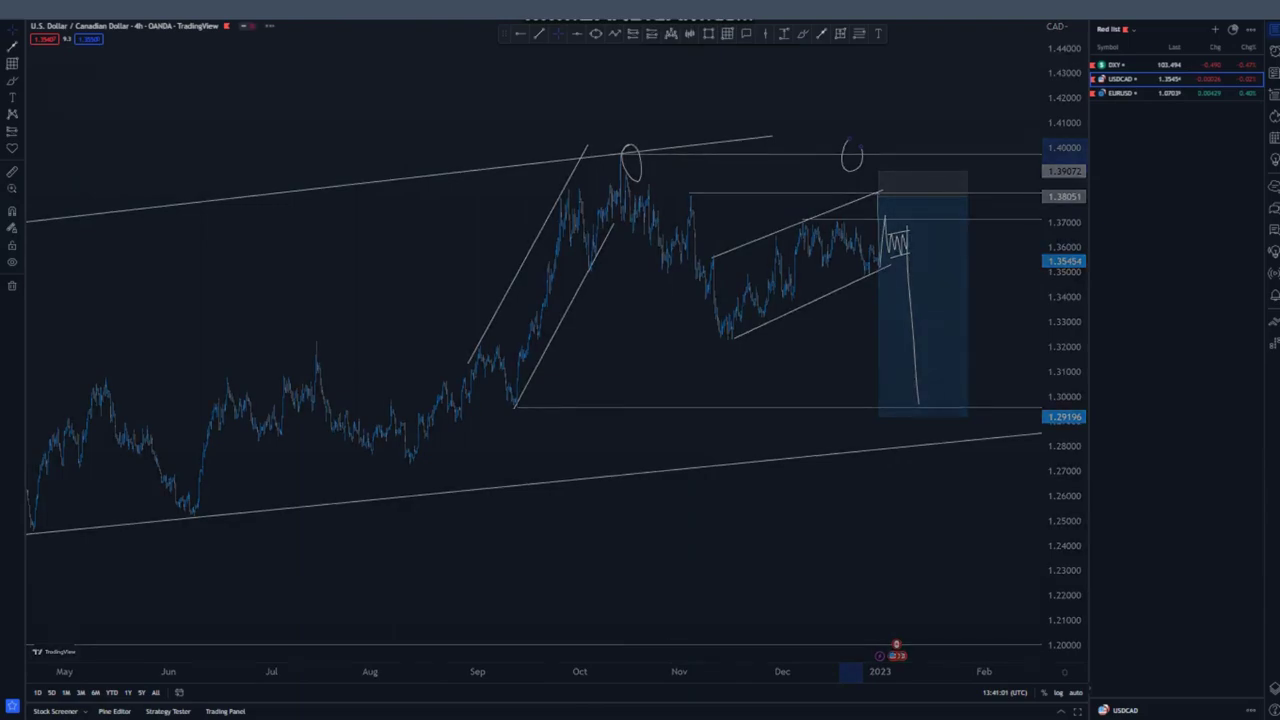
{"action": "scroll", "coordinate": [719, 250], "scroll_direction": "down", "scroll_amount": 4}
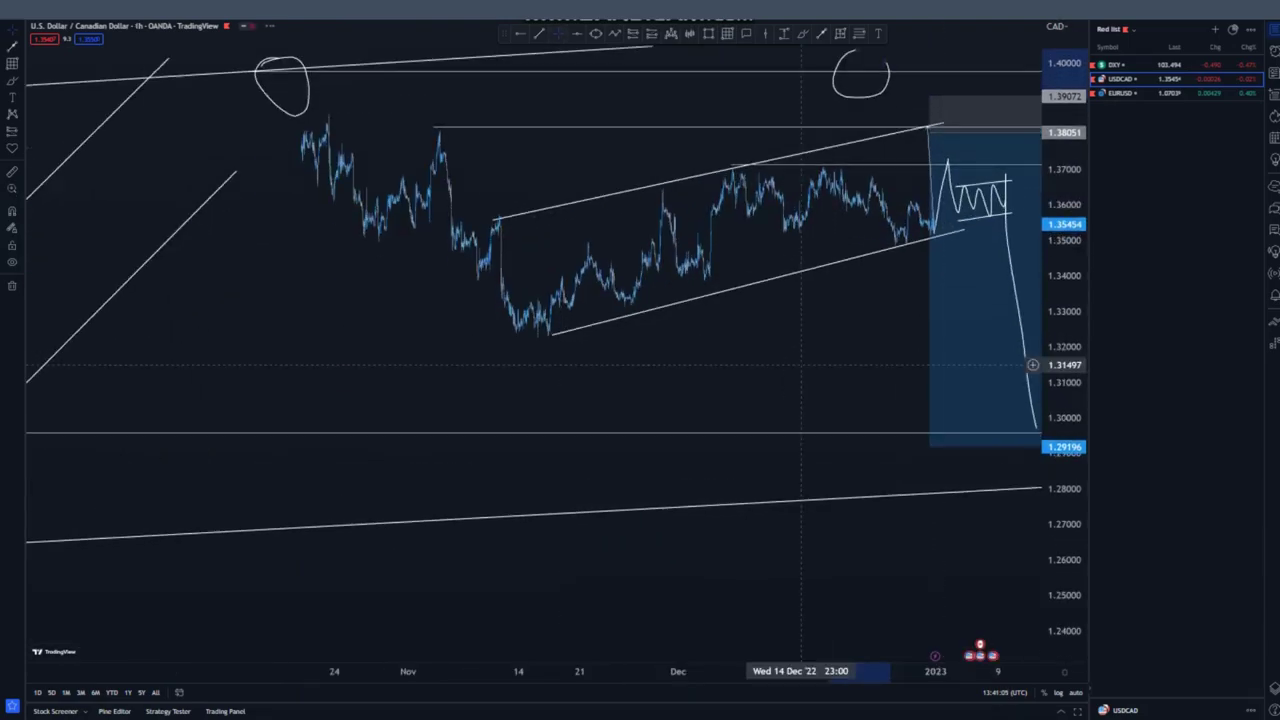
{"action": "left_click_drag", "start_coordinate": [552, 330], "coordinate": [397, 311]}
{"action": "scroll", "coordinate": [409, 321], "scroll_direction": "down", "scroll_amount": 5}
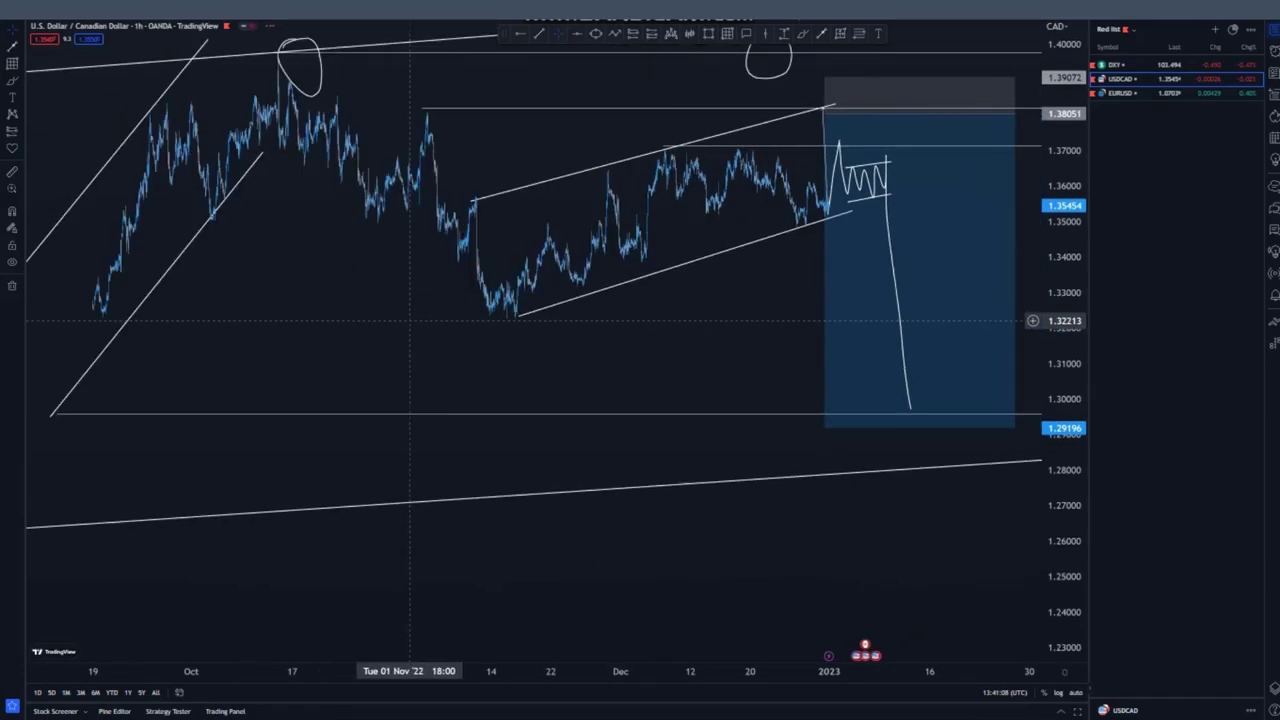
{"action": "scroll", "coordinate": [409, 320], "scroll_direction": "down", "scroll_amount": 3}
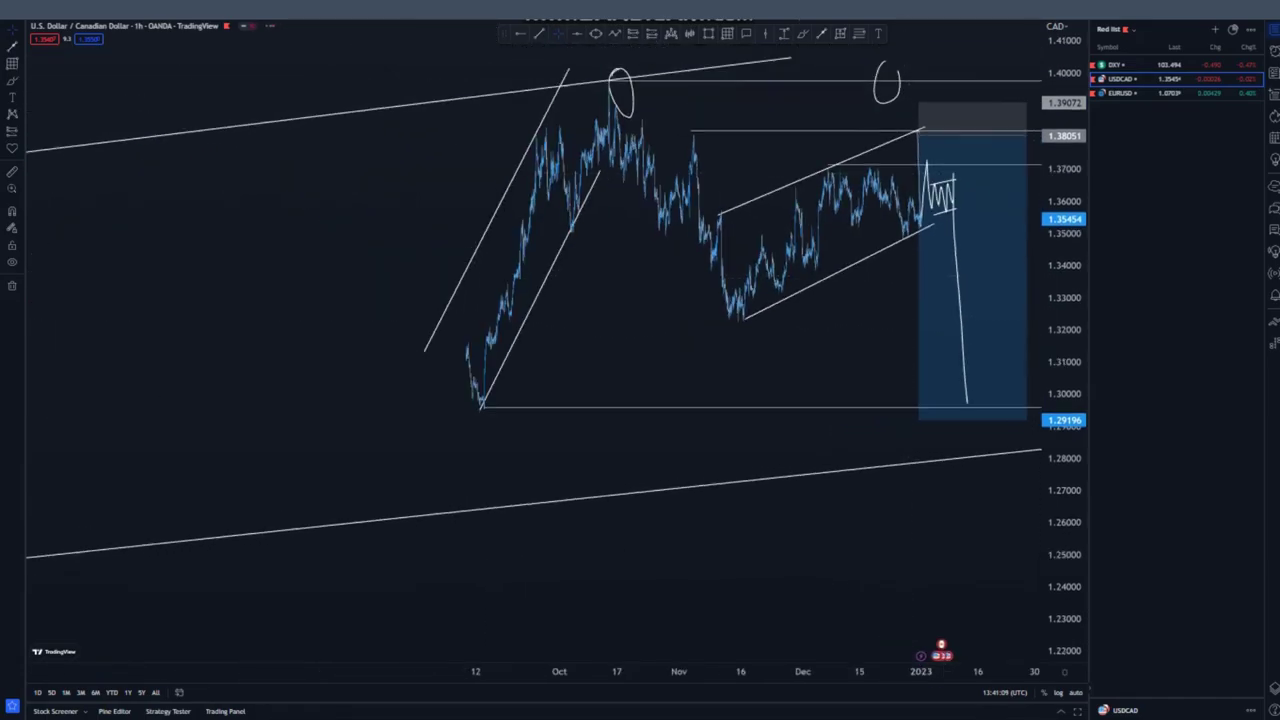
{"action": "scroll", "coordinate": [826, 298], "scroll_direction": "down", "scroll_amount": 2}
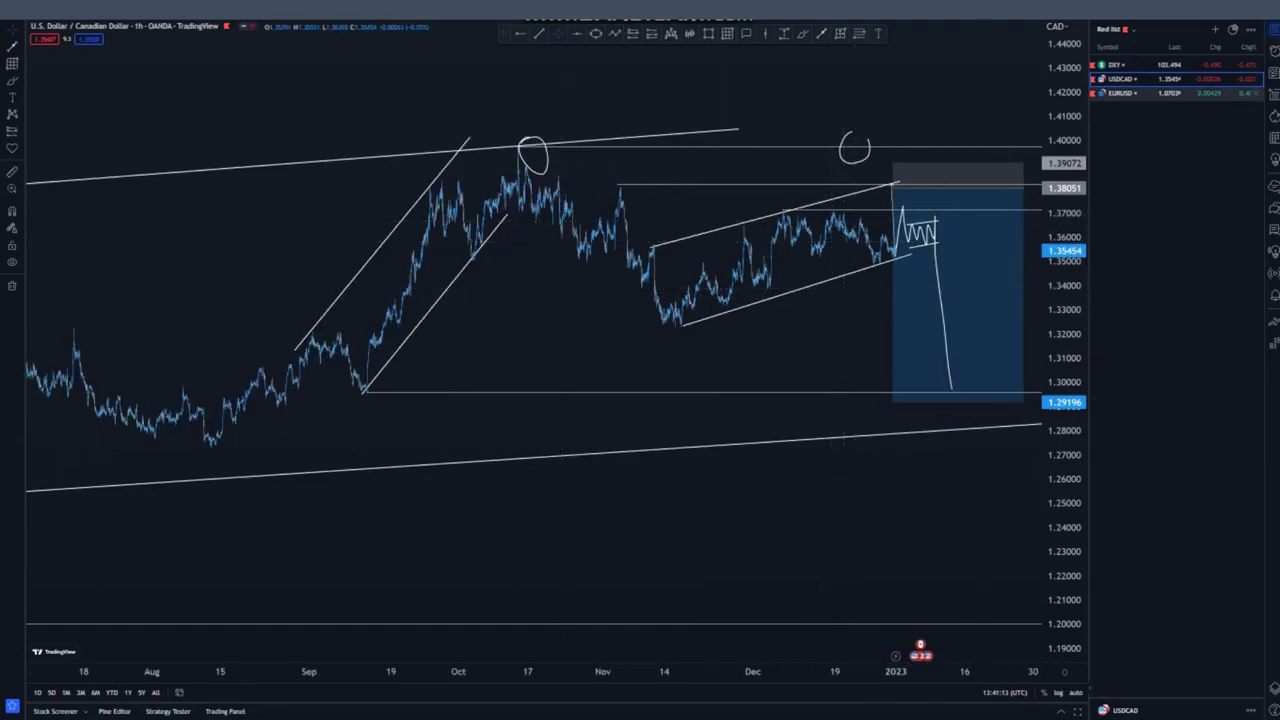
- Open the EURUSD chart from the watchlist and clear its drawings
{"action": "left_click", "coordinate": [1168, 93]}
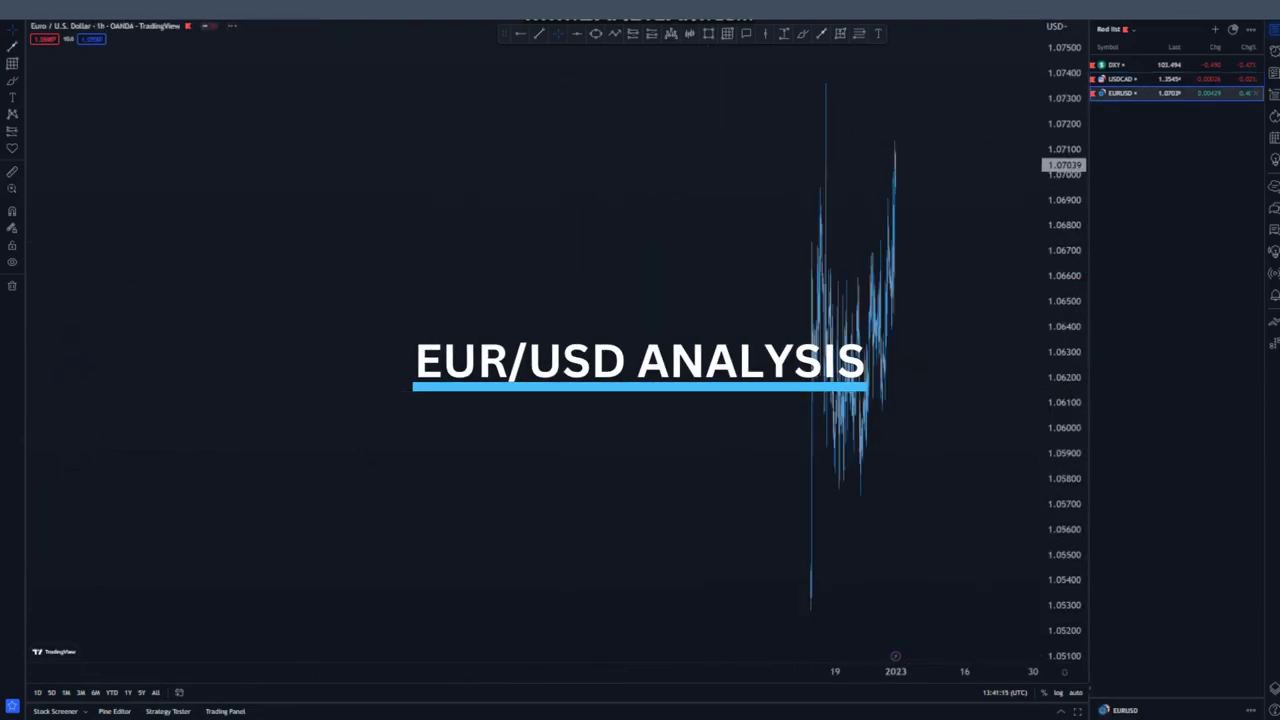
{"action": "left_click", "coordinate": [12, 286]}
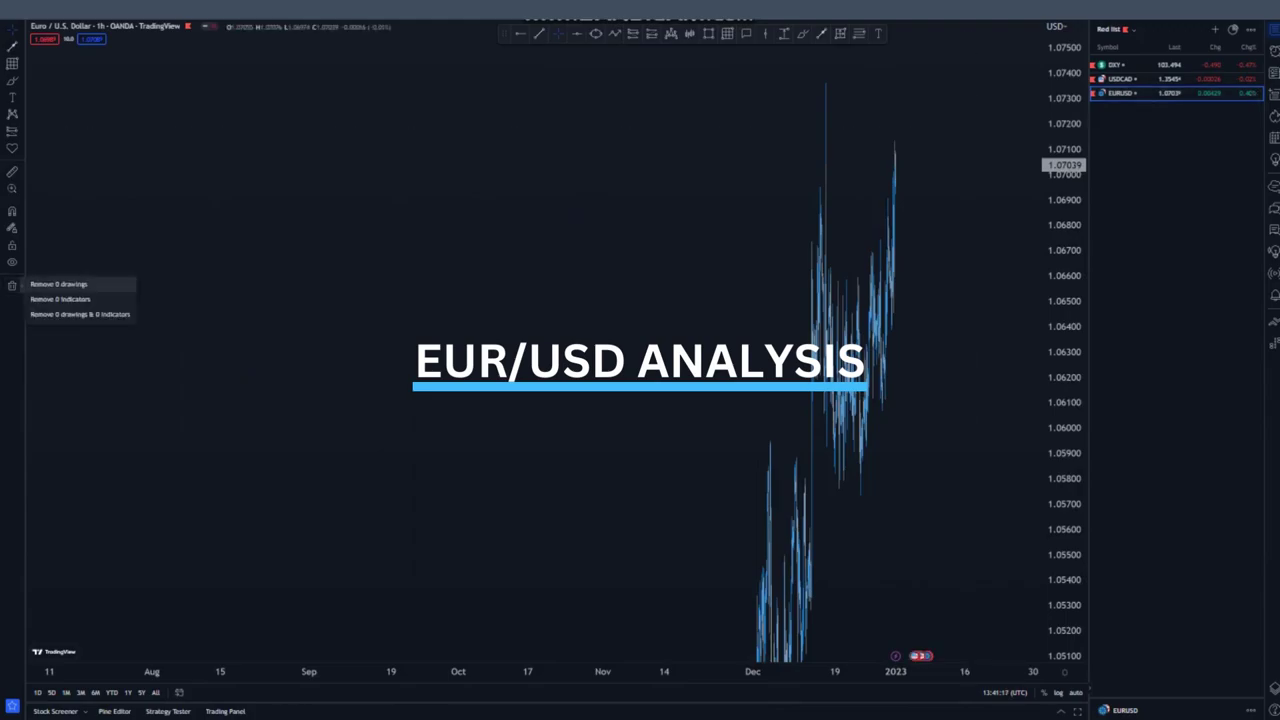
{"action": "left_click", "coordinate": [78, 285]}
- Switch EURUSD to the weekly timeframe and reset the chart view
{"action": "left_click", "coordinate": [226, 10]}
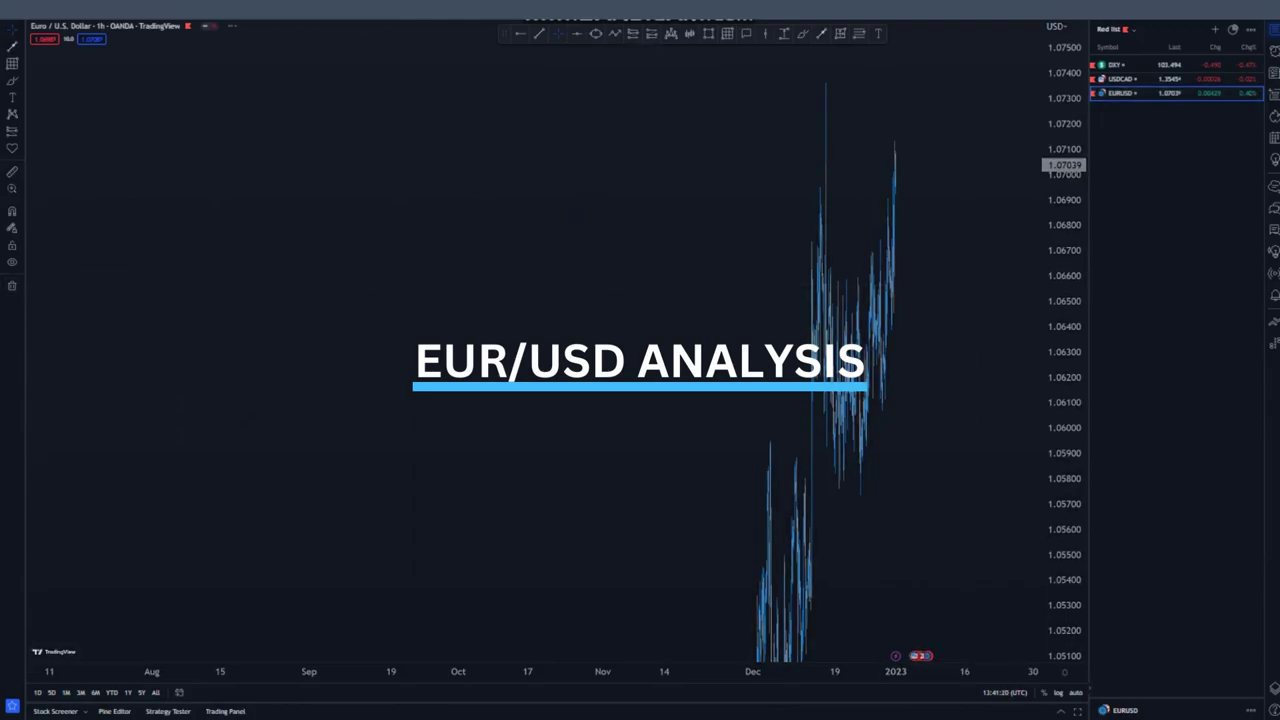
{"action": "right_click", "coordinate": [604, 178]}
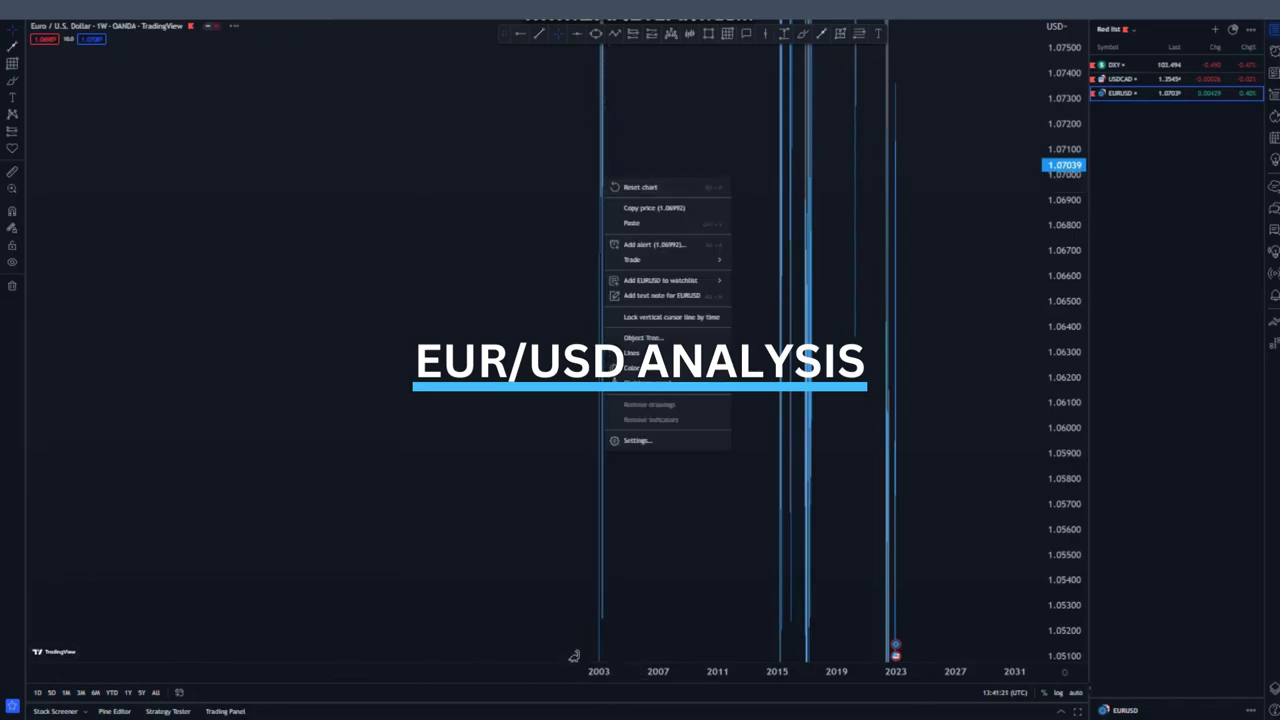
{"action": "left_click", "coordinate": [640, 187]}
- Place a horizontal ray from the August 2002 lows at about 0.969, running past the 2022 low
{"action": "scroll", "coordinate": [690, 343], "scroll_direction": "down", "scroll_amount": 5}
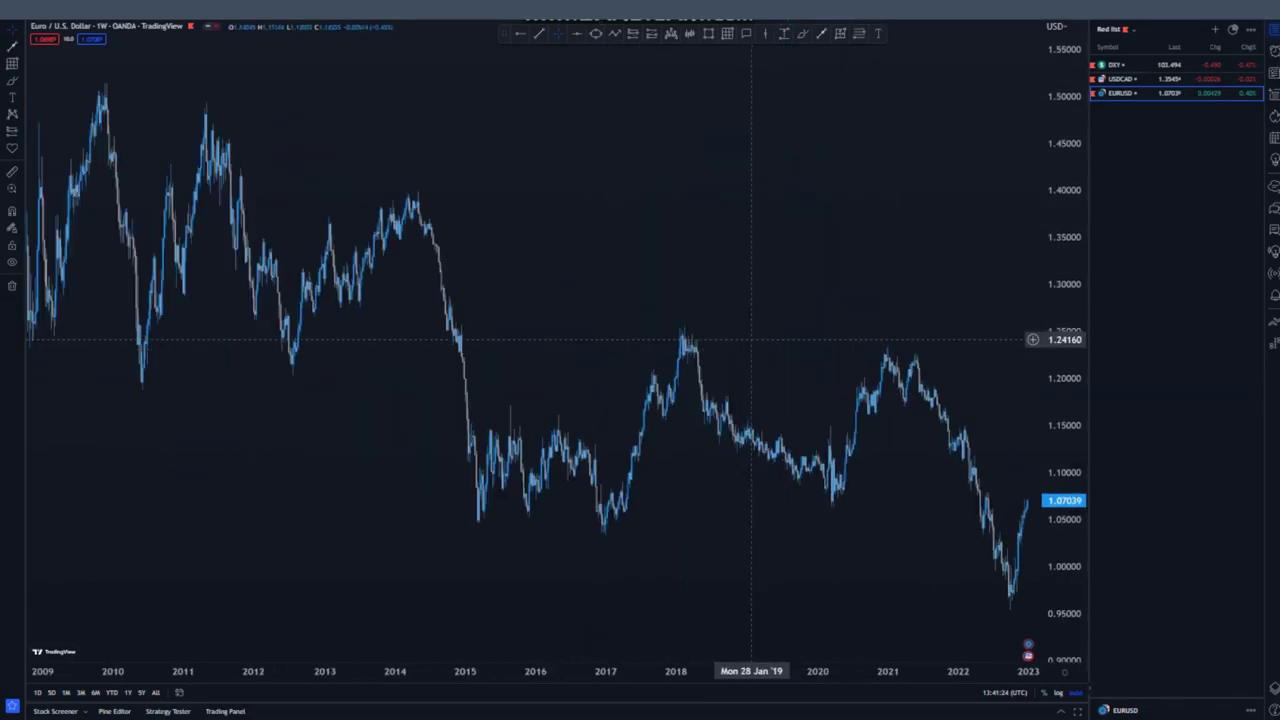
{"action": "scroll", "coordinate": [740, 500], "scroll_direction": "down", "scroll_amount": 5}
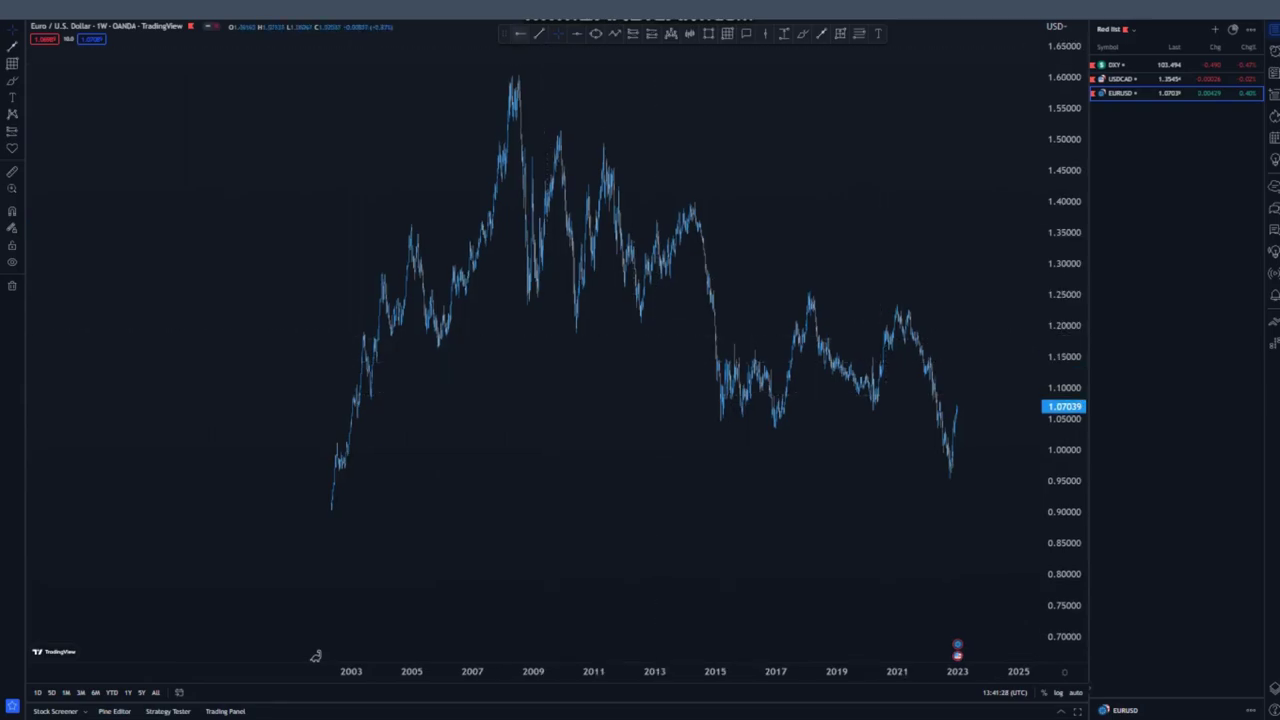
{"action": "left_click", "coordinate": [341, 471]}
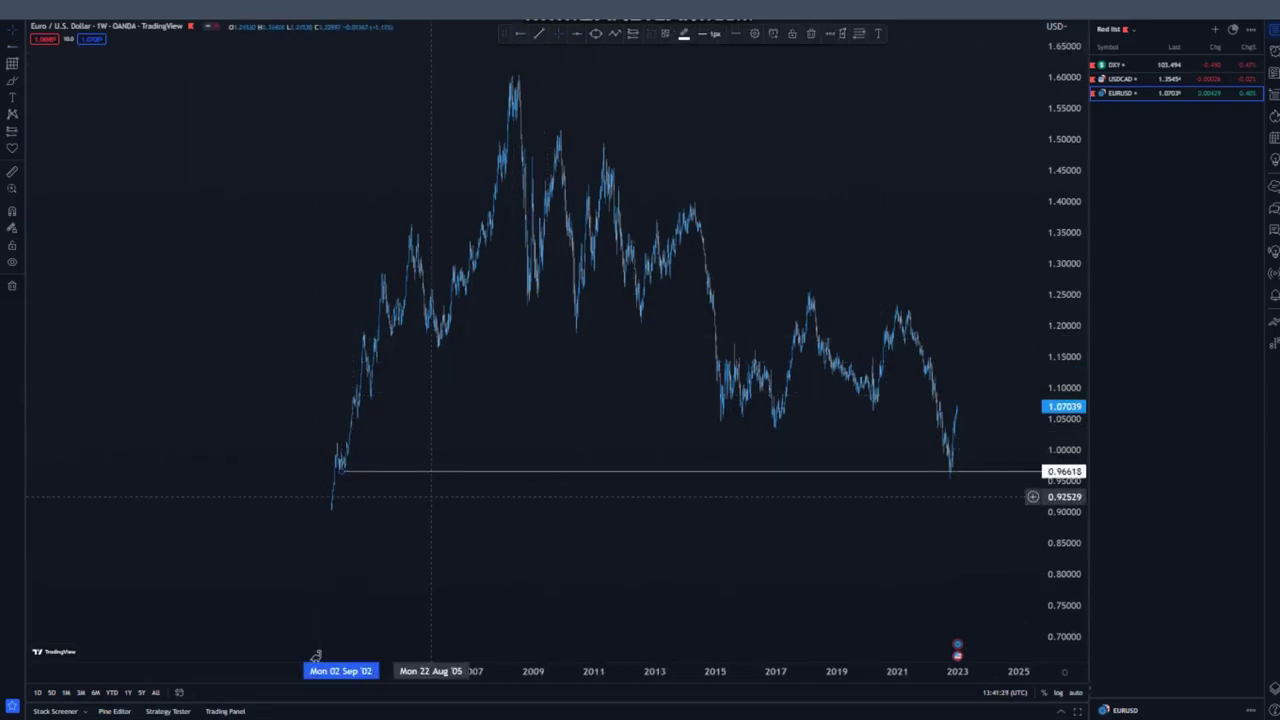
{"action": "left_click", "coordinate": [420, 524]}
{"action": "scroll", "coordinate": [418, 526], "scroll_direction": "up", "scroll_amount": 1}
{"action": "scroll", "coordinate": [418, 525], "scroll_direction": "up", "scroll_amount": 2}
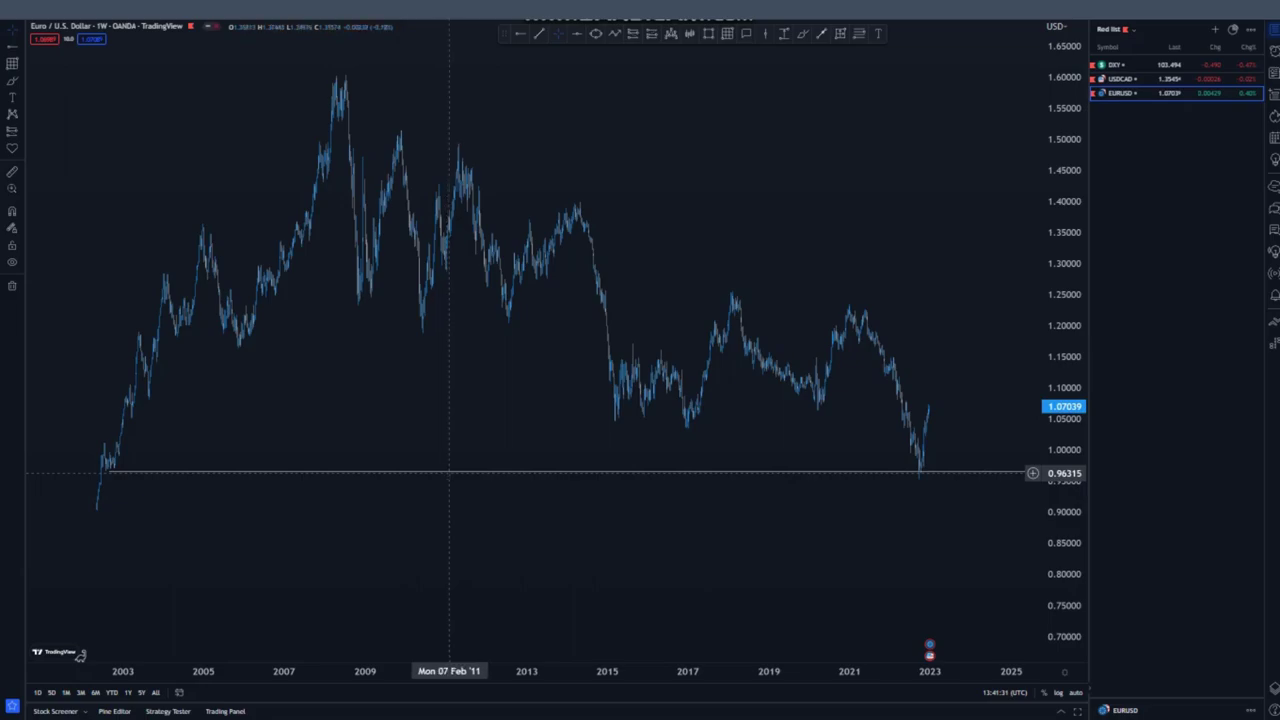
{"action": "left_click_drag", "start_coordinate": [459, 471], "coordinate": [457, 469]}
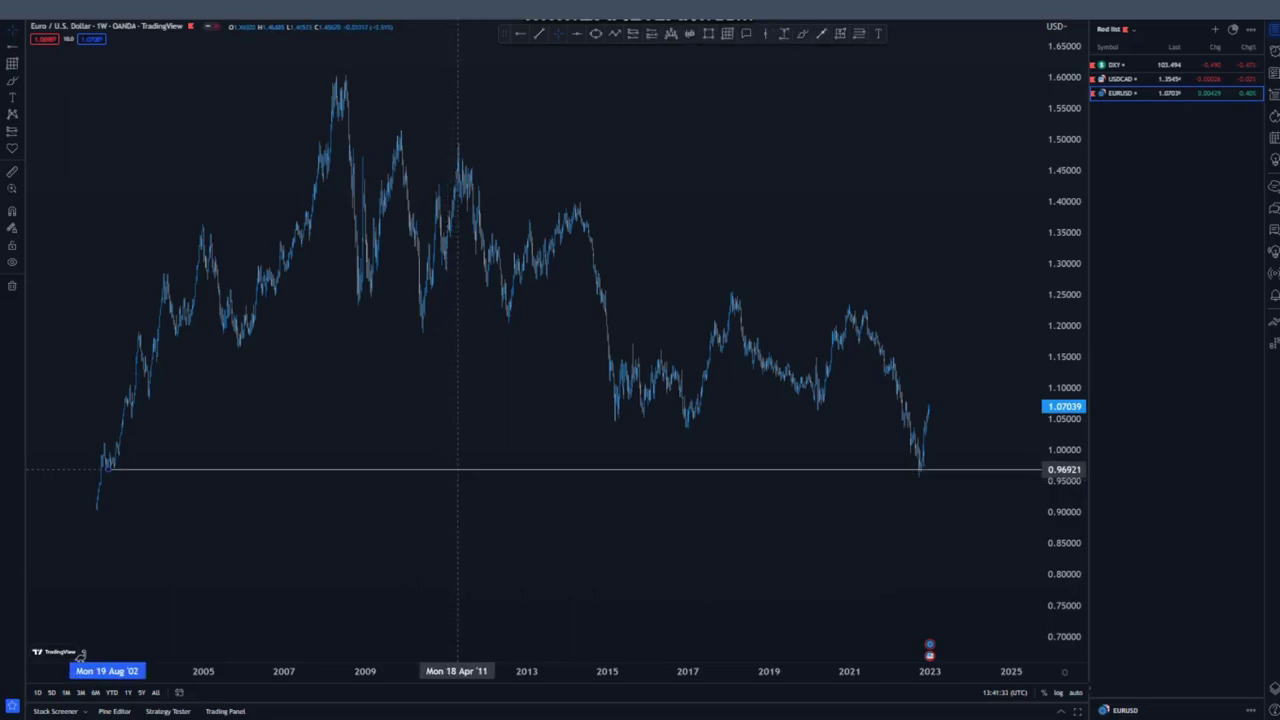
{"action": "left_click", "coordinate": [643, 536]}
- Place a ray at the 2008 high, about 1.60, and draw a falling trend line from there past the 2021 highs to about 1.137
{"action": "left_click", "coordinate": [520, 34]}
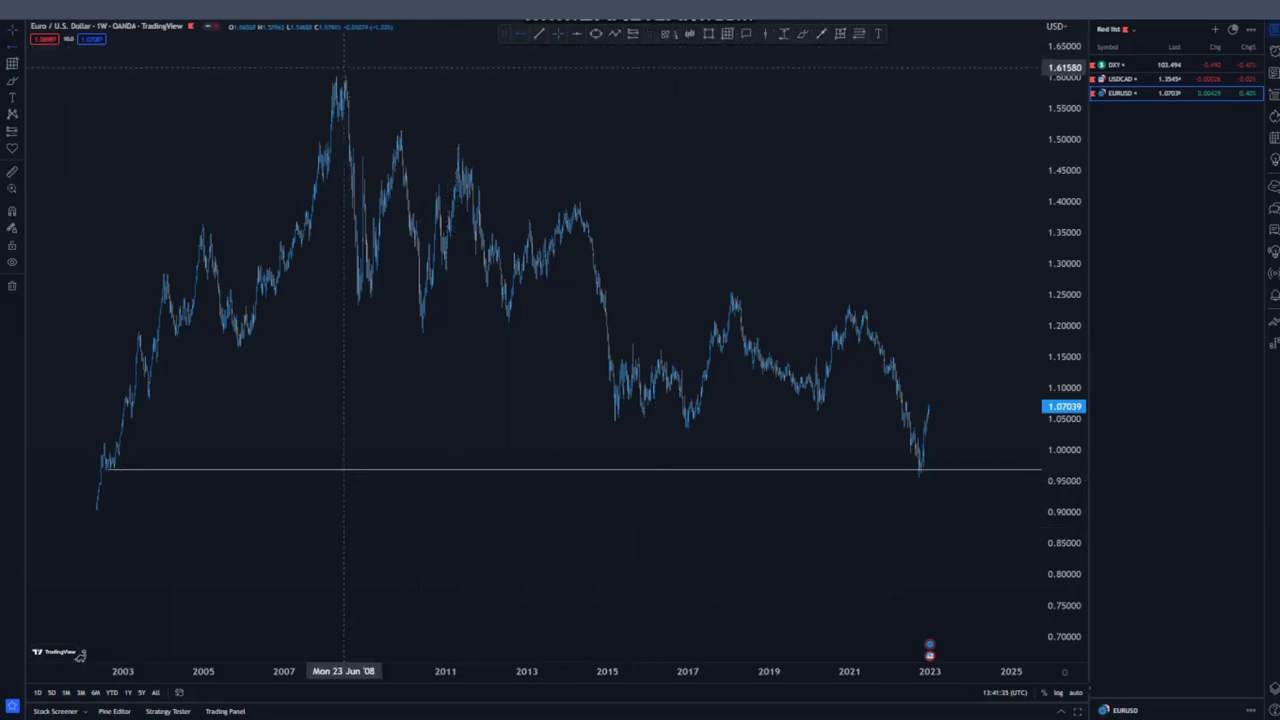
{"action": "left_click", "coordinate": [345, 77]}
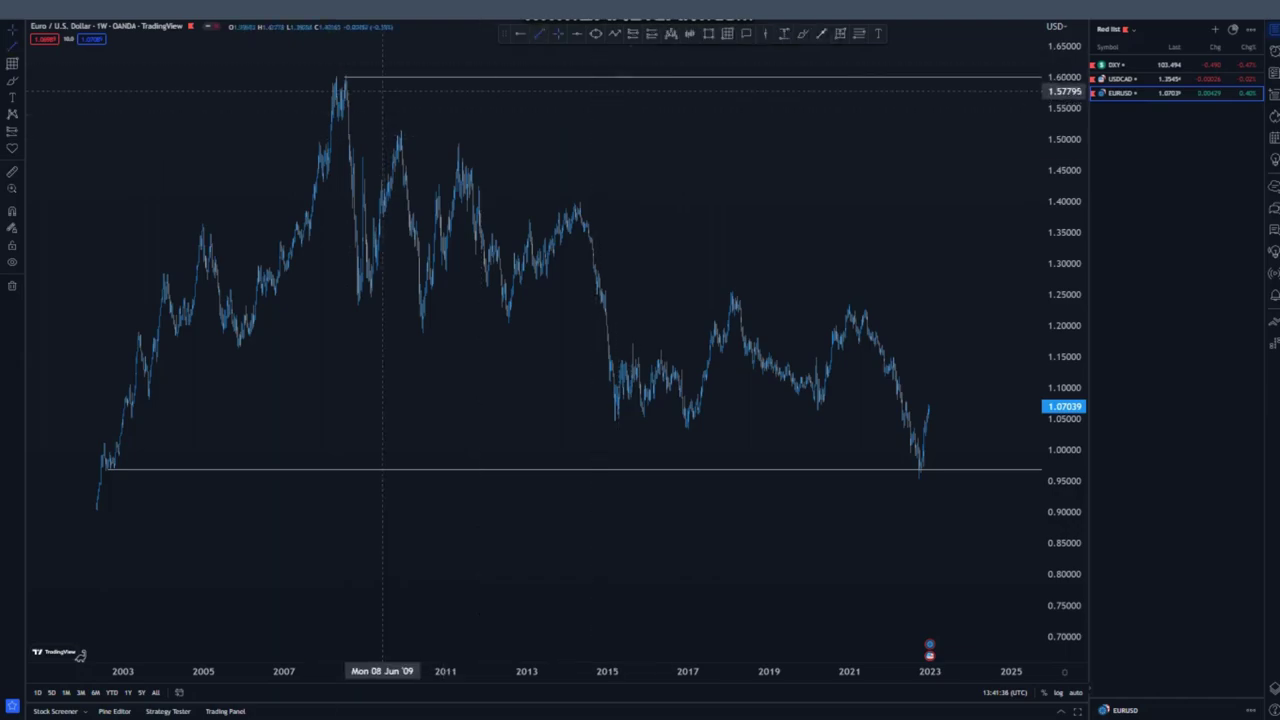
{"action": "left_click", "coordinate": [345, 77]}
{"action": "left_click", "coordinate": [982, 364]}
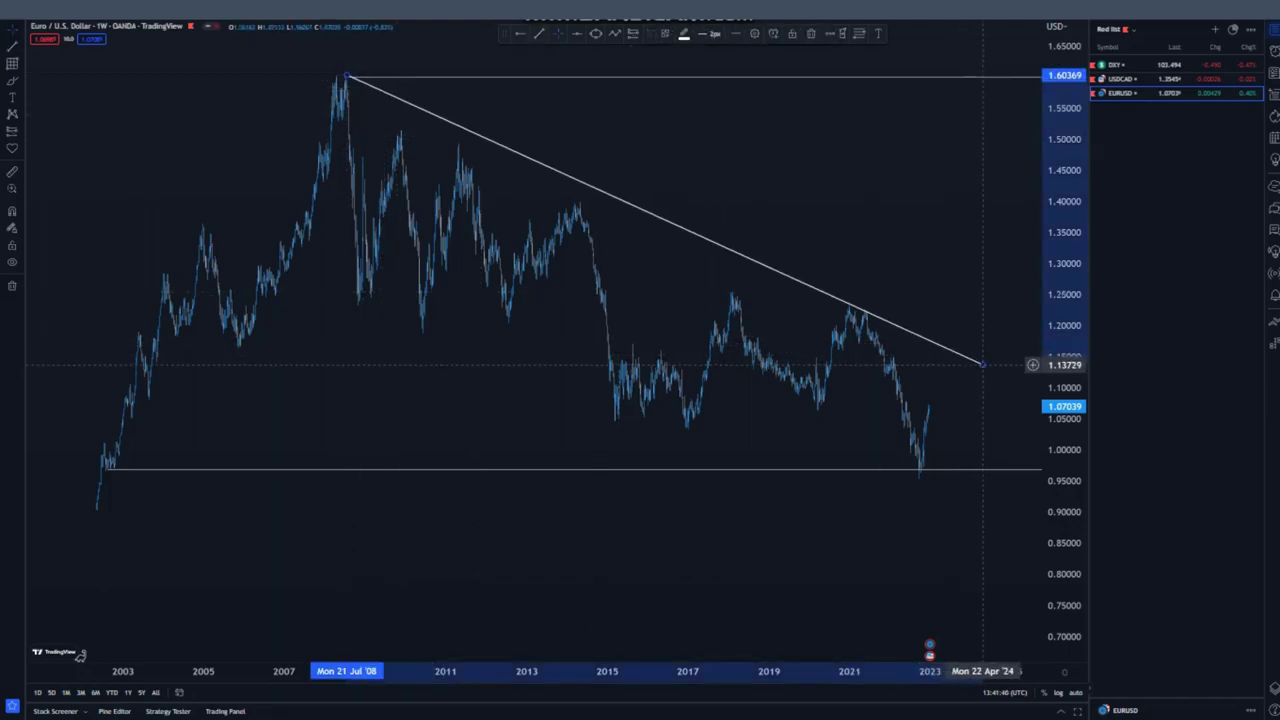
{"action": "left_click", "coordinate": [975, 325]}
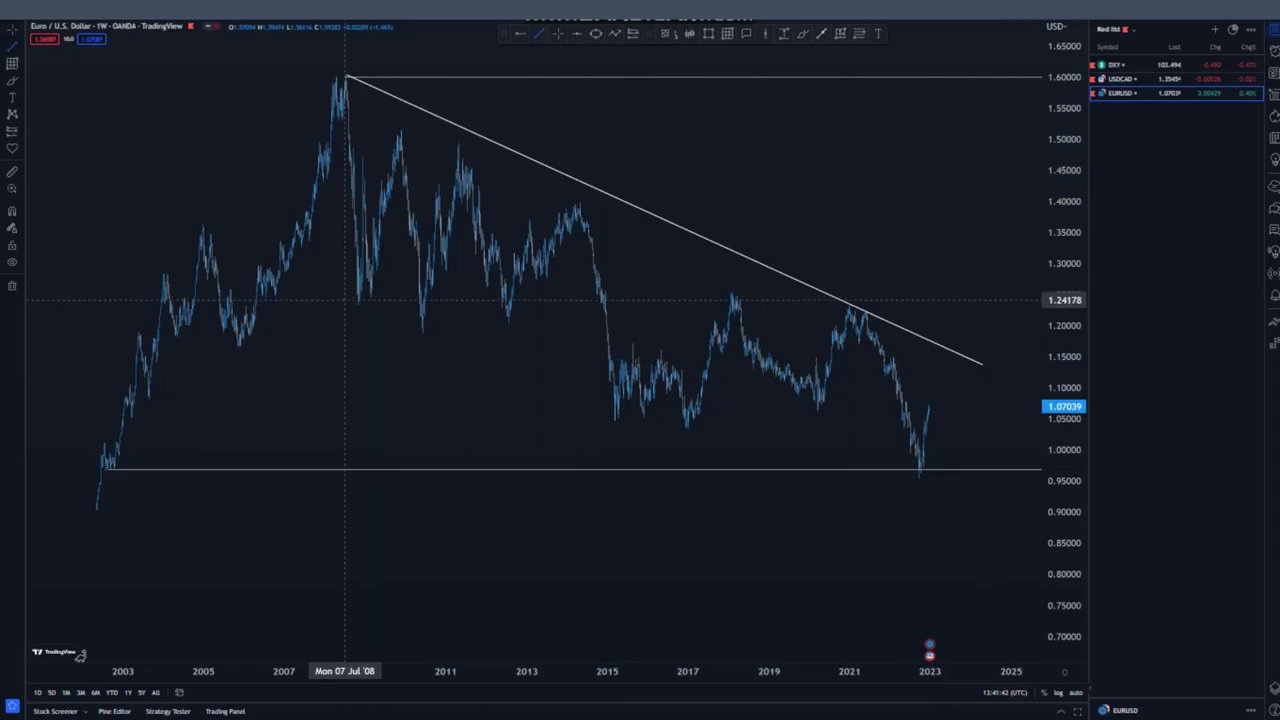
- Draw the channel's lower line from 1.24178 in July 2008 to 0.83898 in October 2022, and shift the upper line's start to June 2008
{"action": "left_click", "coordinate": [345, 300]}
{"action": "left_click", "coordinate": [921, 550]}
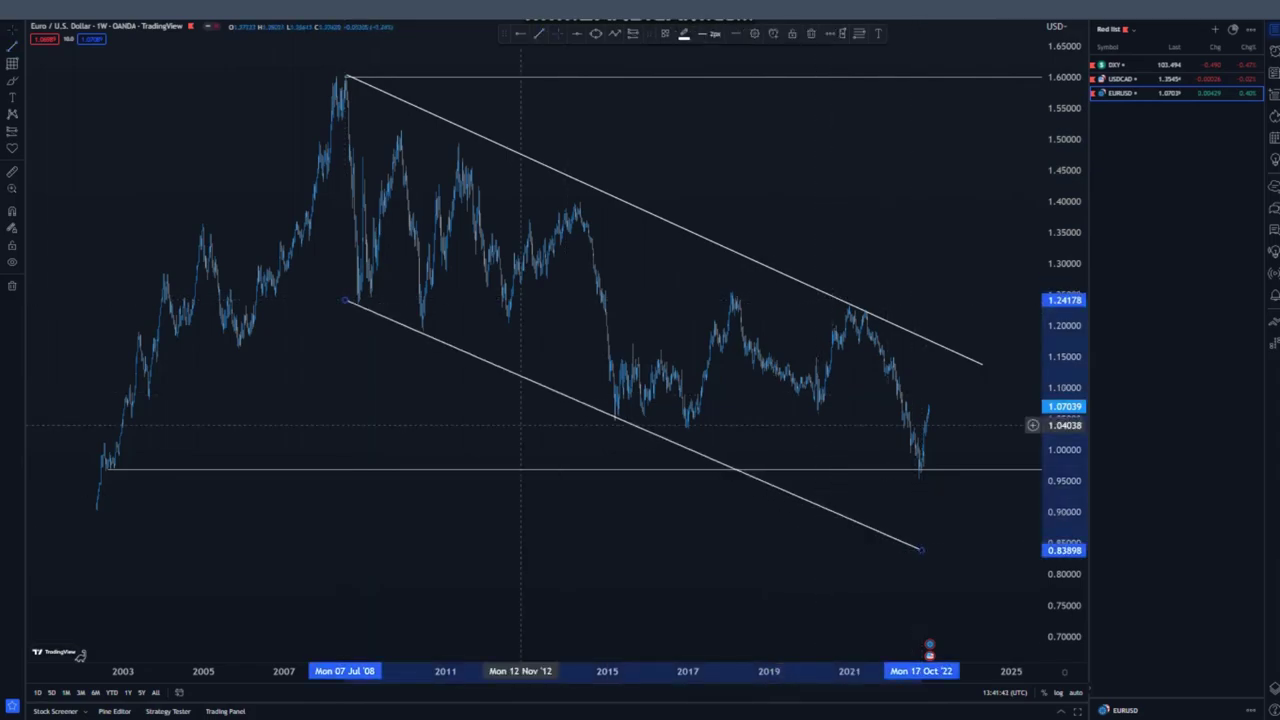
{"action": "scroll", "coordinate": [836, 392], "scroll_direction": "up", "scroll_amount": 1}
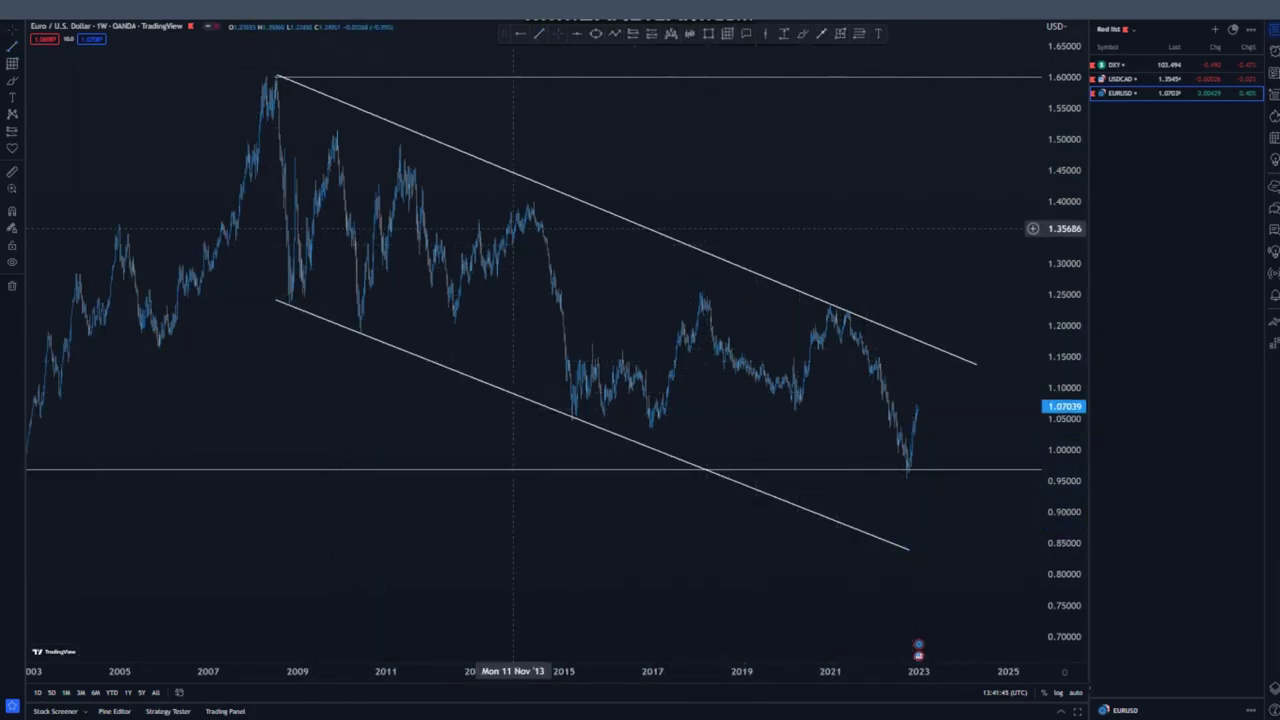
{"action": "left_click_drag", "start_coordinate": [276, 74], "coordinate": [273, 75]}
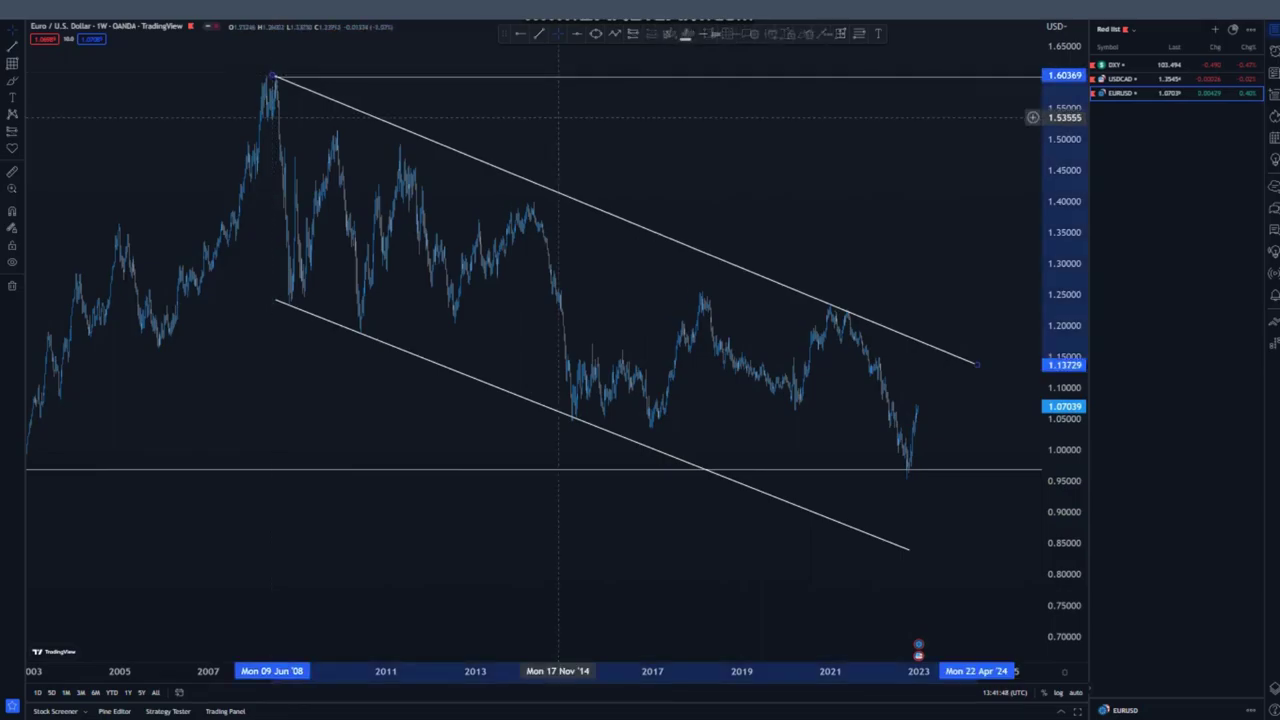
{"action": "left_click", "coordinate": [602, 112]}
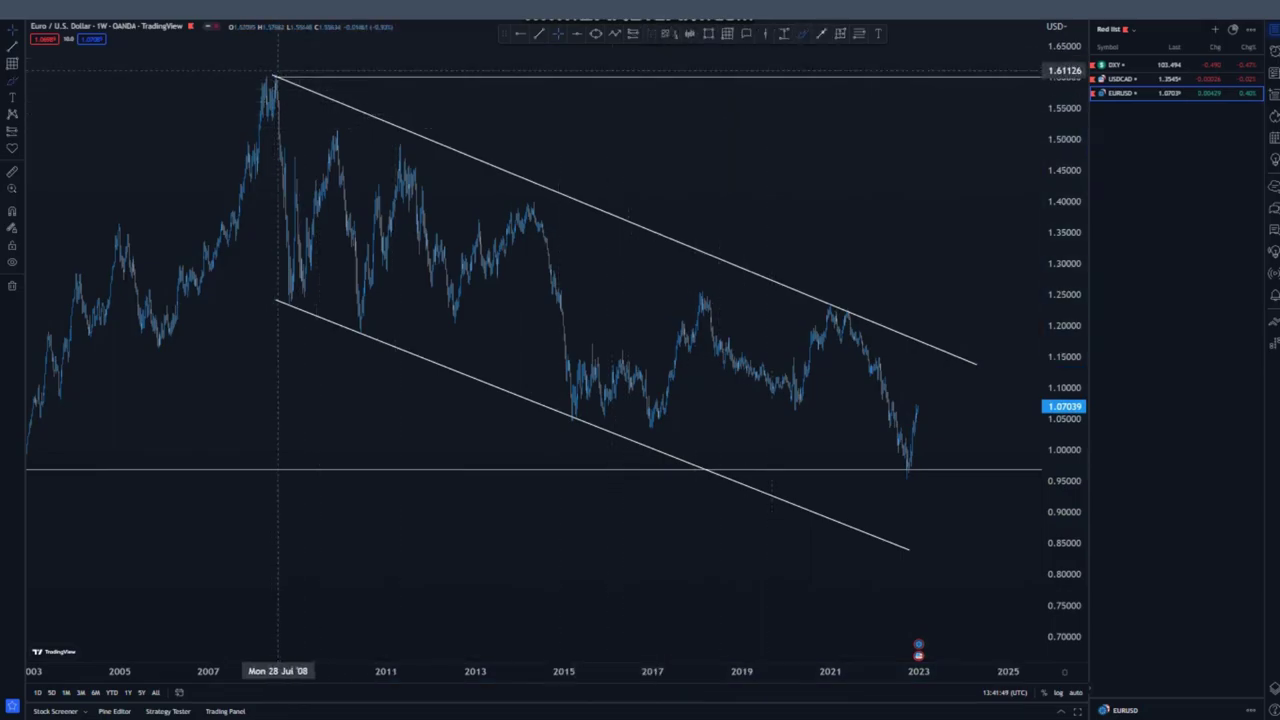
- Circle the 2008 top, the 2021 double top and a projected third touch at the end of the channel's upper line
{"action": "mouse_move", "coordinate": [285, 68]}
{"action": "left_mouse_down"}
{"action": "mouse_move", "coordinate": [258, 80]}
{"action": "mouse_move", "coordinate": [290, 95]}
{"action": "mouse_move", "coordinate": [300, 75]}
{"action": "left_mouse_up"}
{"action": "mouse_move", "coordinate": [826, 280]}
{"action": "left_mouse_down"}
{"action": "mouse_move", "coordinate": [820, 335]}
{"action": "mouse_move", "coordinate": [835, 278]}
{"action": "left_mouse_up"}
{"action": "mouse_move", "coordinate": [966, 342]}
{"action": "left_mouse_down"}
{"action": "mouse_move", "coordinate": [991, 368]}
{"action": "mouse_move", "coordinate": [967, 342]}
{"action": "left_mouse_up"}
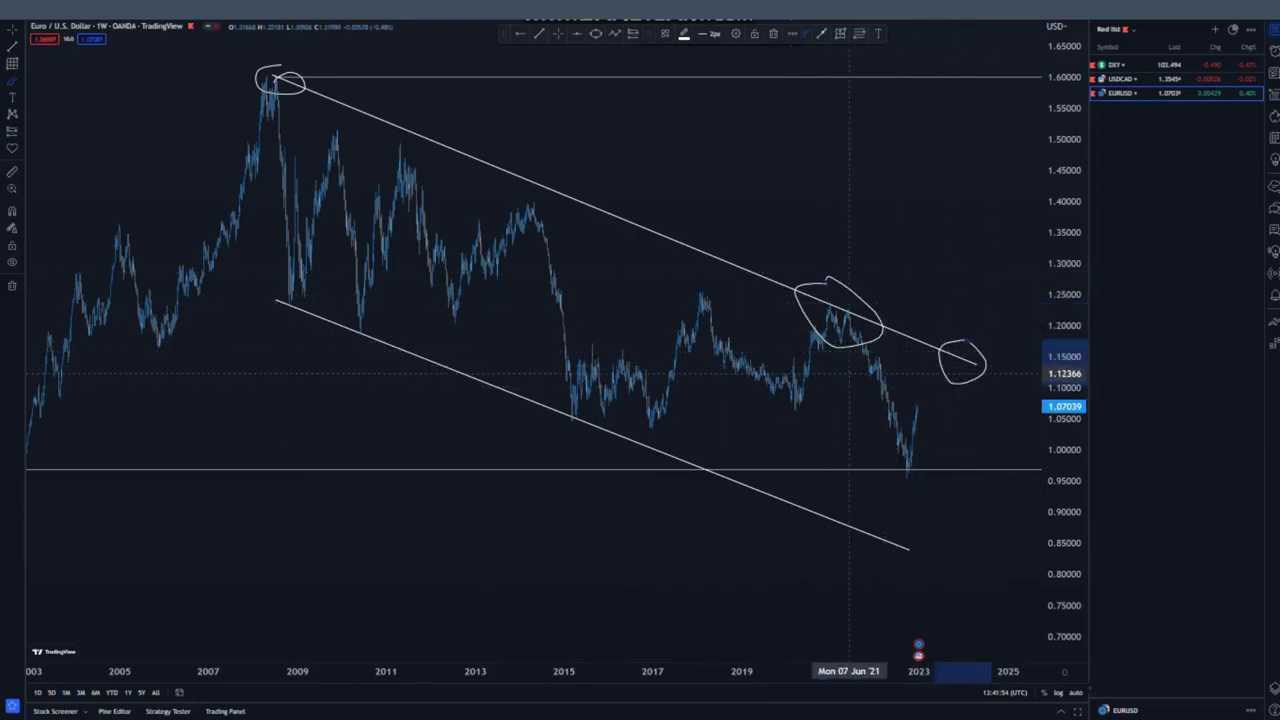
- Sketch a fall from the projected touch to about 0.86 near the channel's lower line, and remove all the freehand marks
{"action": "scroll", "coordinate": [862, 372], "scroll_direction": "up", "scroll_amount": 2}
{"action": "scroll", "coordinate": [727, 379], "scroll_direction": "down", "scroll_amount": 1}
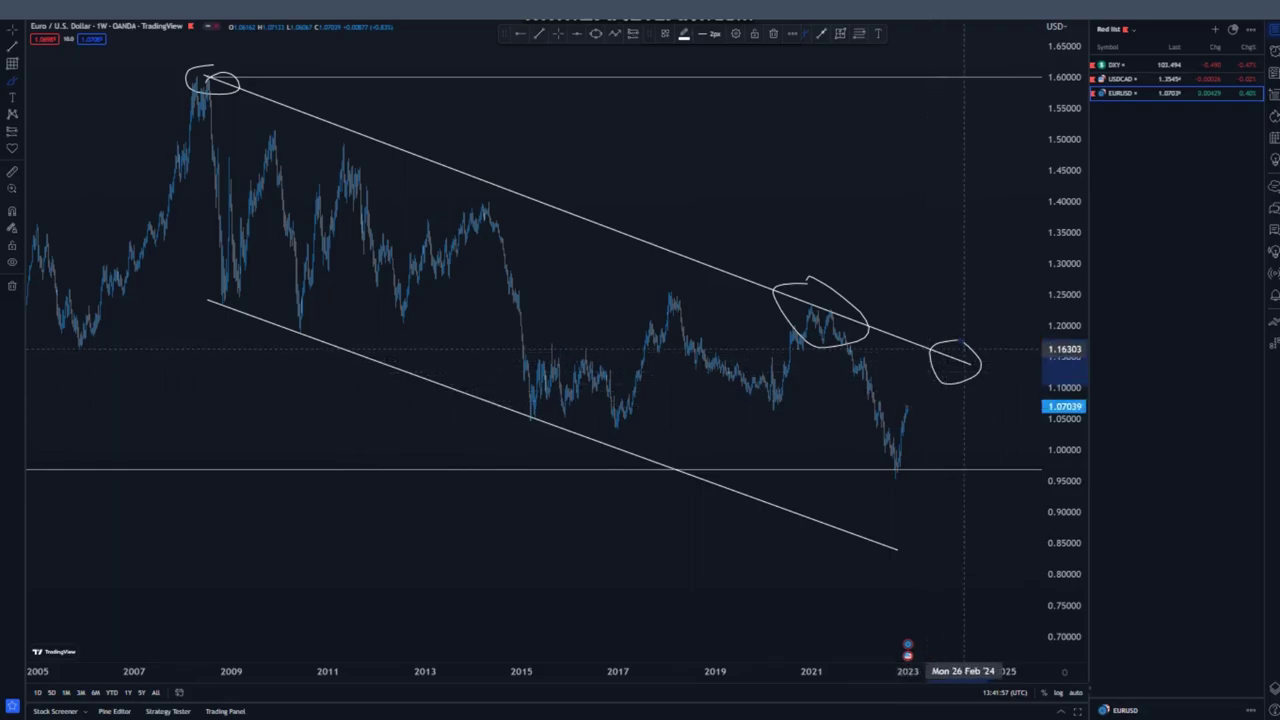
{"action": "mouse_move", "coordinate": [964, 352]}
{"action": "left_mouse_down"}
{"action": "mouse_move", "coordinate": [960, 537]}
{"action": "mouse_move", "coordinate": [935, 562]}
{"action": "mouse_move", "coordinate": [945, 538]}
{"action": "left_mouse_up"}
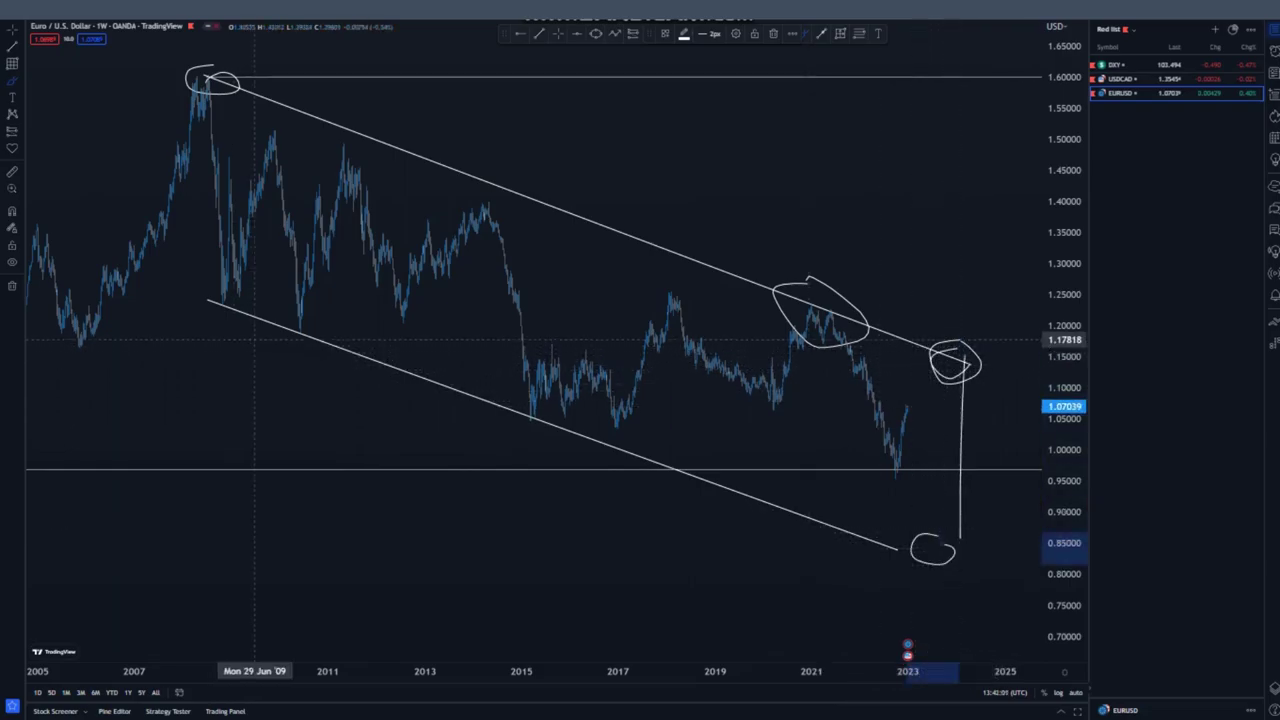
{"action": "key", "text": "ctrl+z"}
{"action": "key", "text": "ctrl+z"}
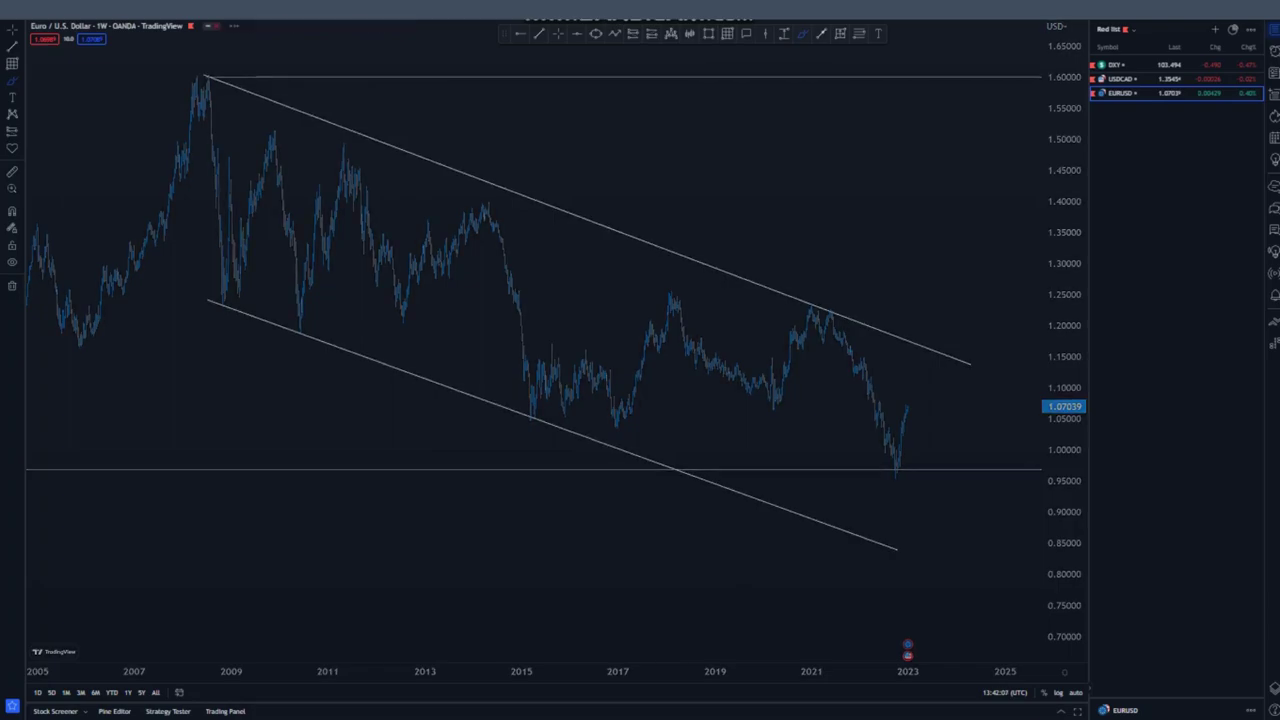
- Switch EURUSD to the daily timeframe, framing the price action from 2020 to 2023
{"action": "type", "text": "1D"}
{"action": "key", "text": "Return"}
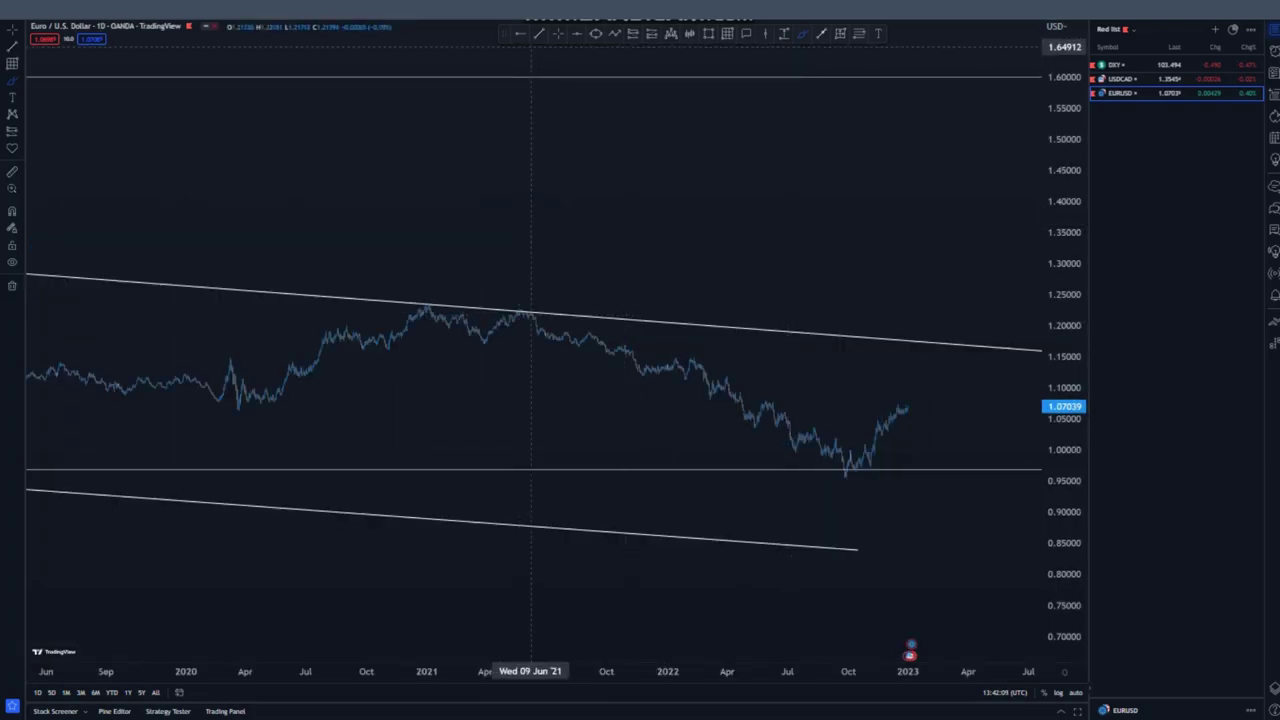
{"action": "scroll", "coordinate": [996, 445], "scroll_direction": "up", "scroll_amount": 5}
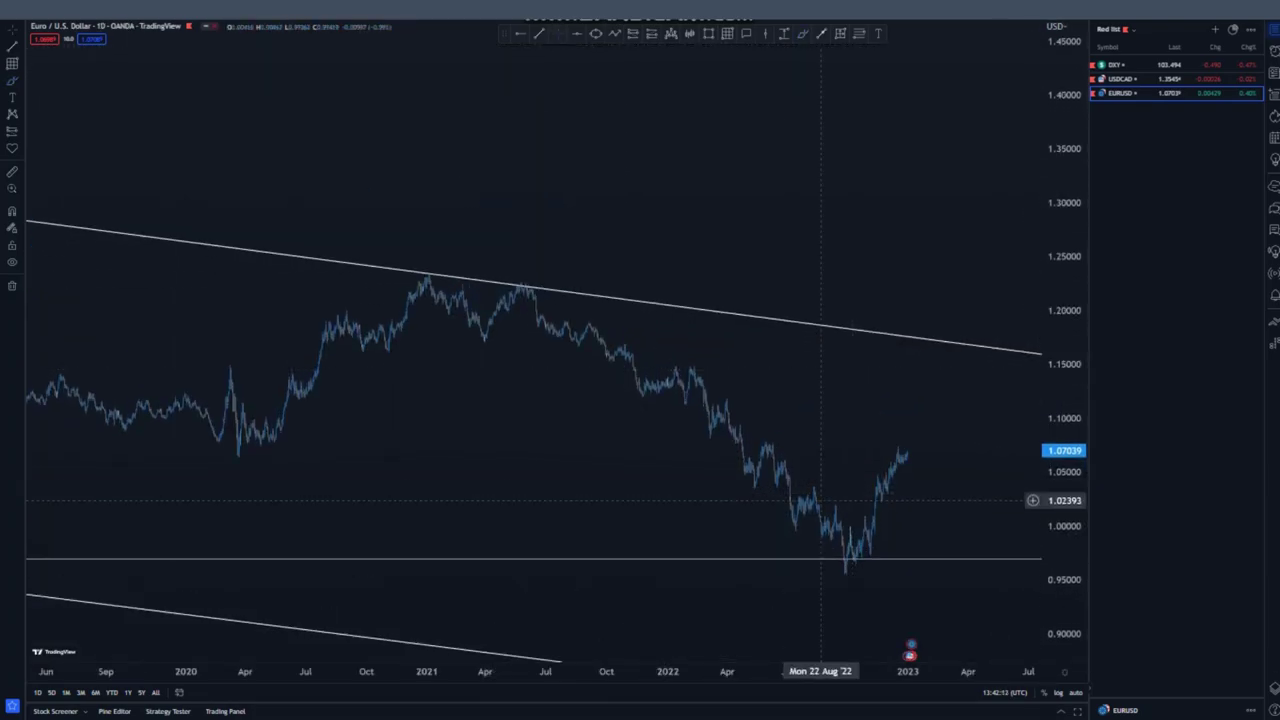
- Draw a falling EURUSD channel through 2022, upper line about 1.15 to 0.987, lower about 1.12 to 0.95, with a ray from the February high
{"action": "left_click_drag", "start_coordinate": [751, 506], "coordinate": [543, 337]}
{"action": "scroll", "coordinate": [783, 511], "scroll_direction": "up", "scroll_amount": 3}
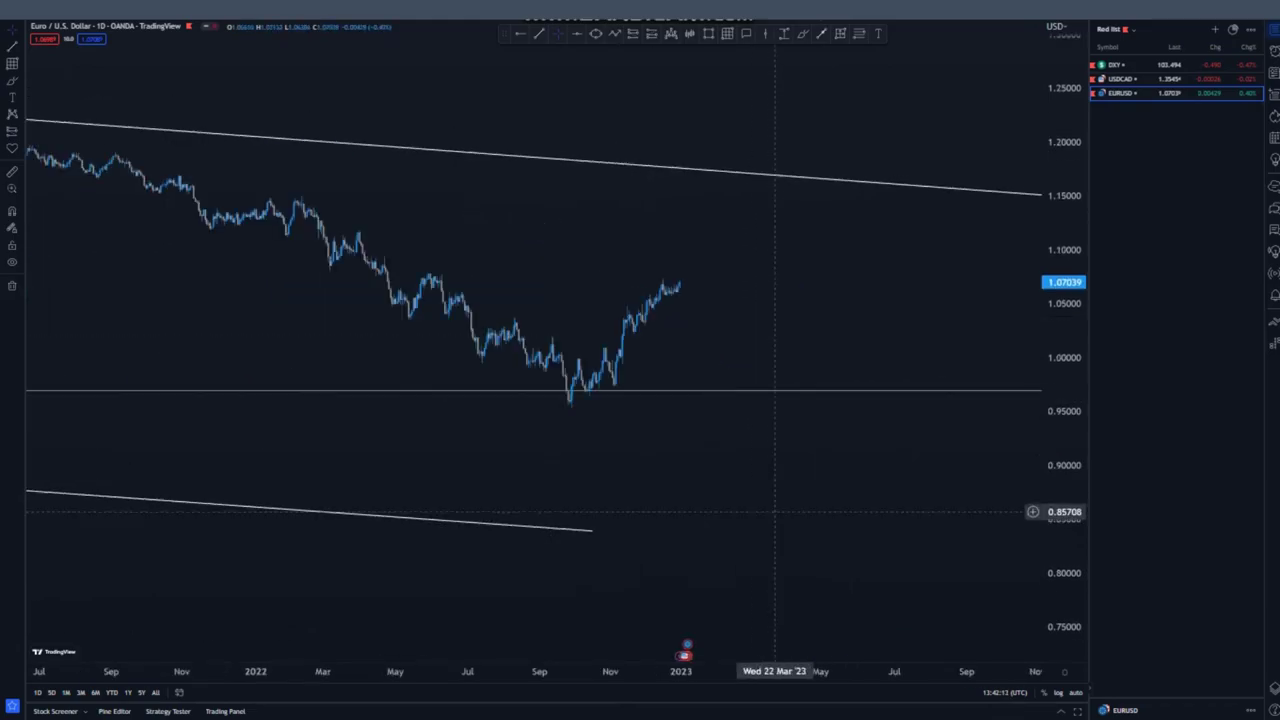
{"action": "left_click_drag", "start_coordinate": [1062, 545], "coordinate": [1062, 463]}
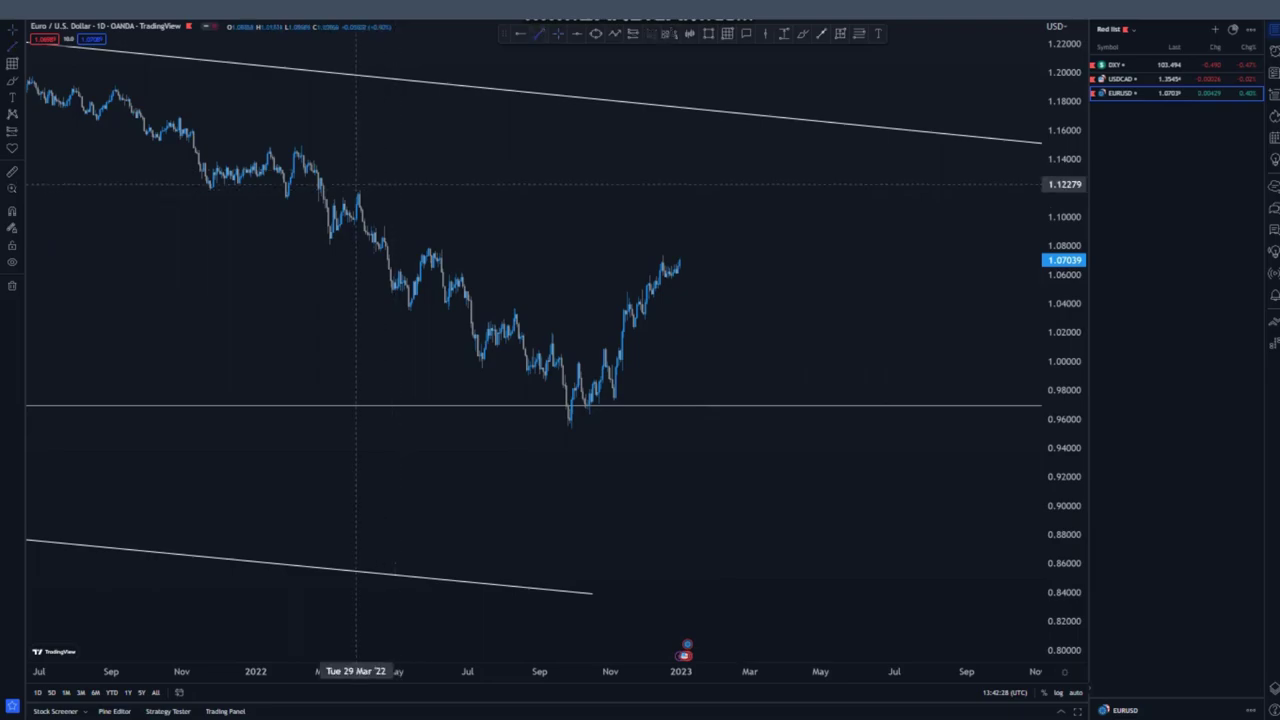
{"action": "left_click_drag", "start_coordinate": [308, 145], "coordinate": [614, 381]}
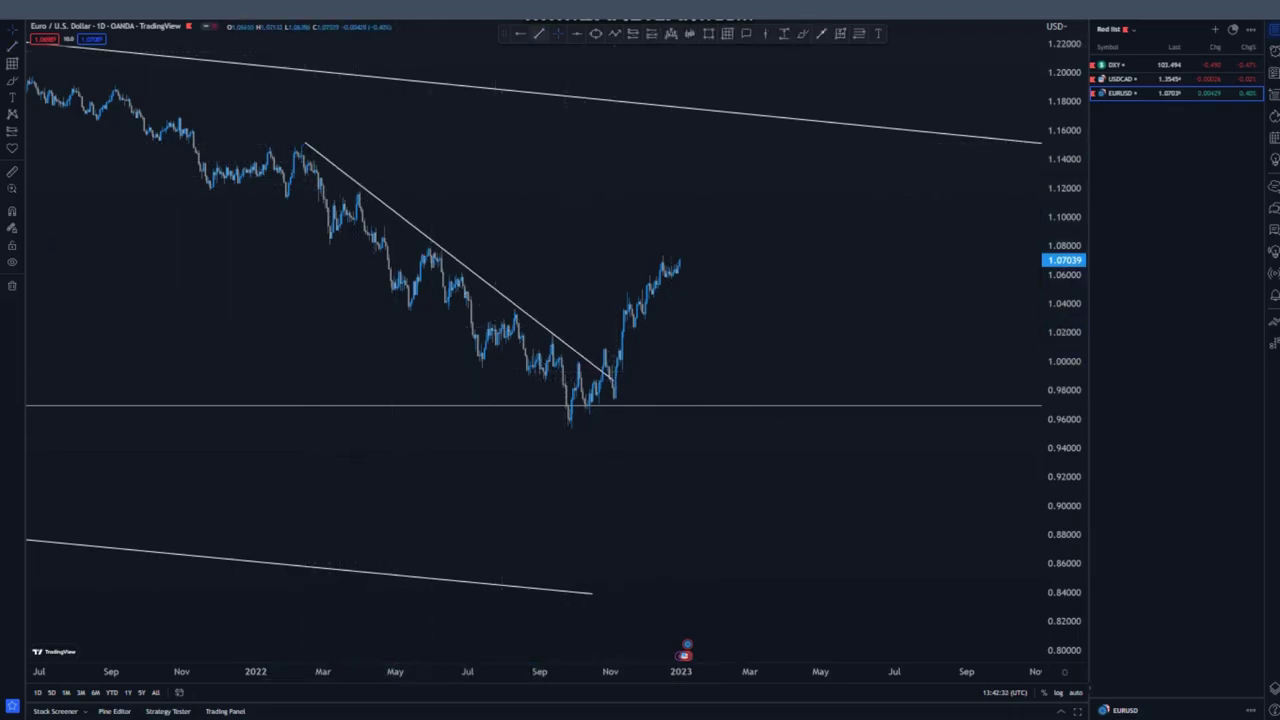
{"action": "left_click_drag", "start_coordinate": [208, 188], "coordinate": [579, 432]}
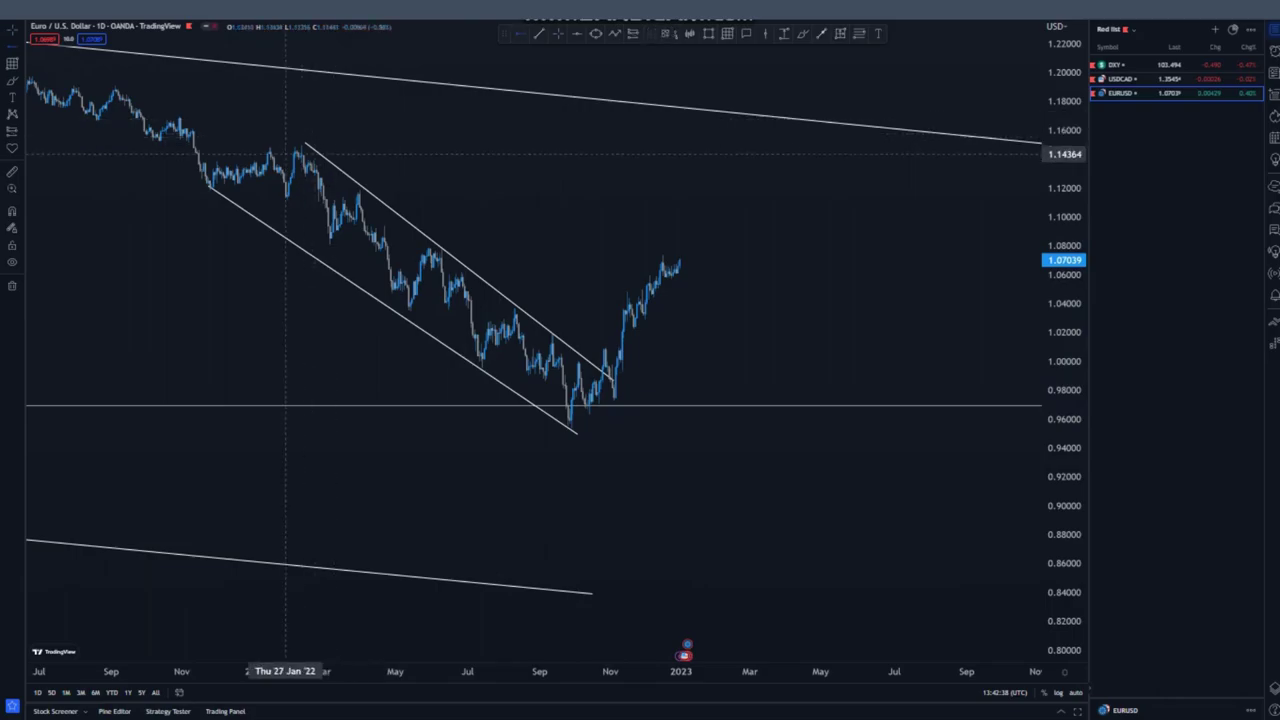
{"action": "left_click", "coordinate": [299, 147]}
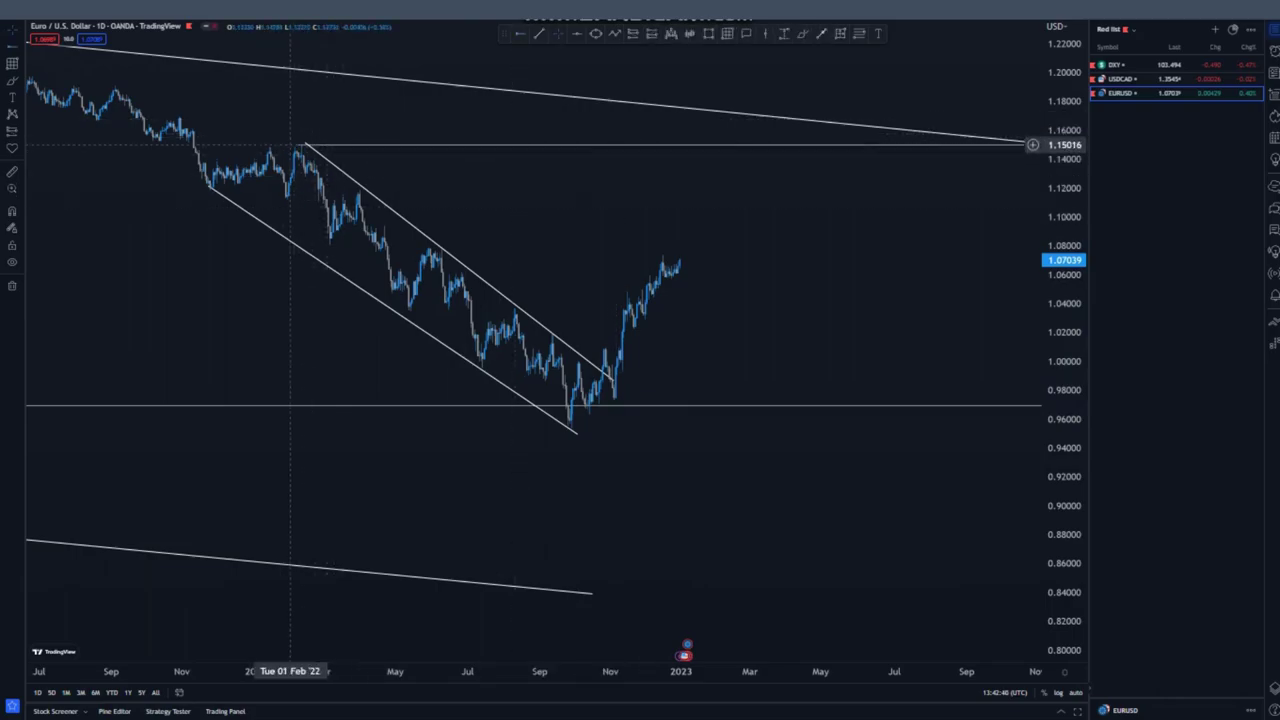
- Switch EURUSD to the 4-hour timeframe, circle the November to December 2022 rise, and remove the circle
{"action": "scroll", "coordinate": [700, 440], "scroll_direction": "down", "scroll_amount": 2}
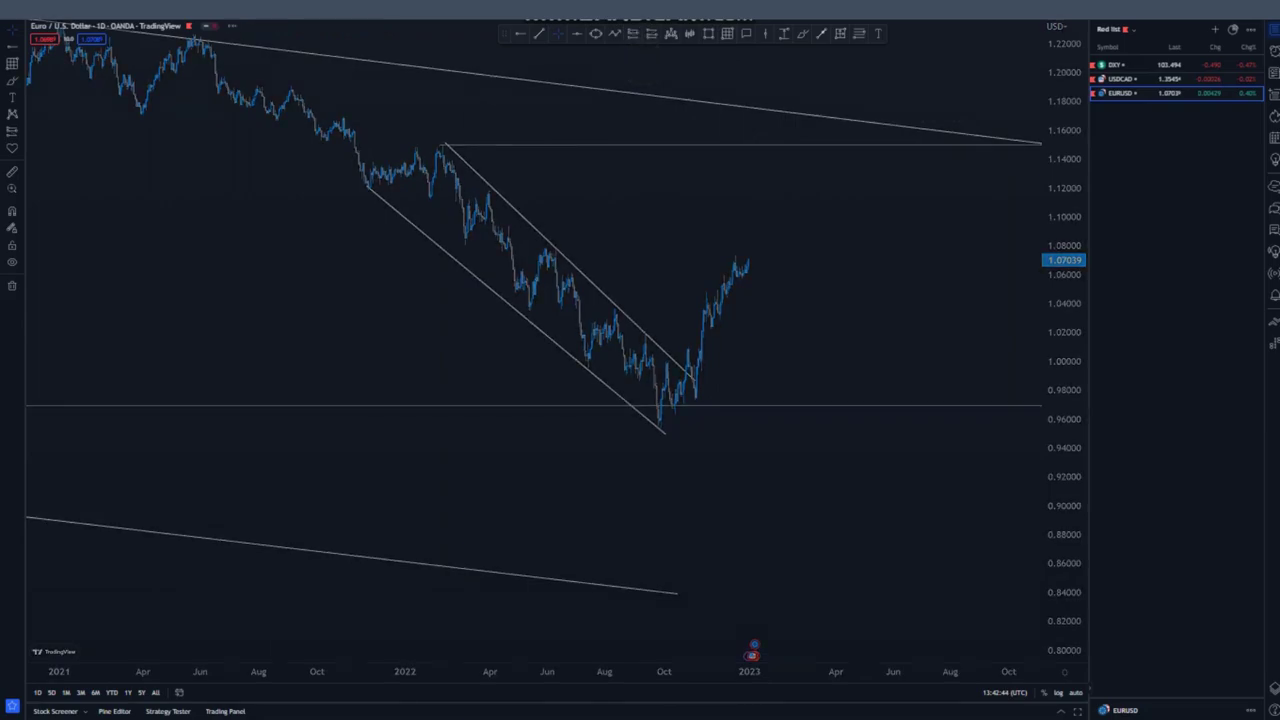
{"action": "left_click_drag", "start_coordinate": [1062, 476], "coordinate": [1062, 269]}
{"action": "scroll", "coordinate": [790, 450], "scroll_direction": "down", "scroll_amount": 5}
{"action": "scroll", "coordinate": [894, 379], "scroll_direction": "up", "scroll_amount": 2}
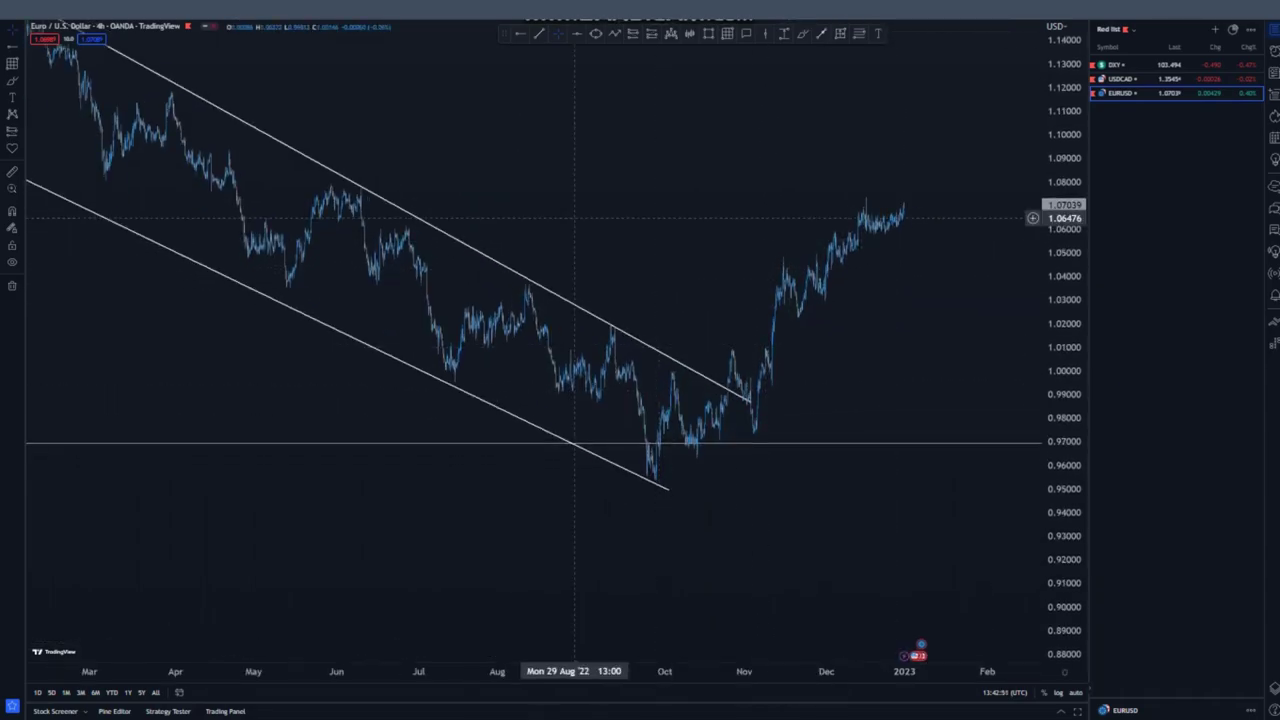
{"action": "left_click_drag", "start_coordinate": [547, 295], "coordinate": [547, 298]}
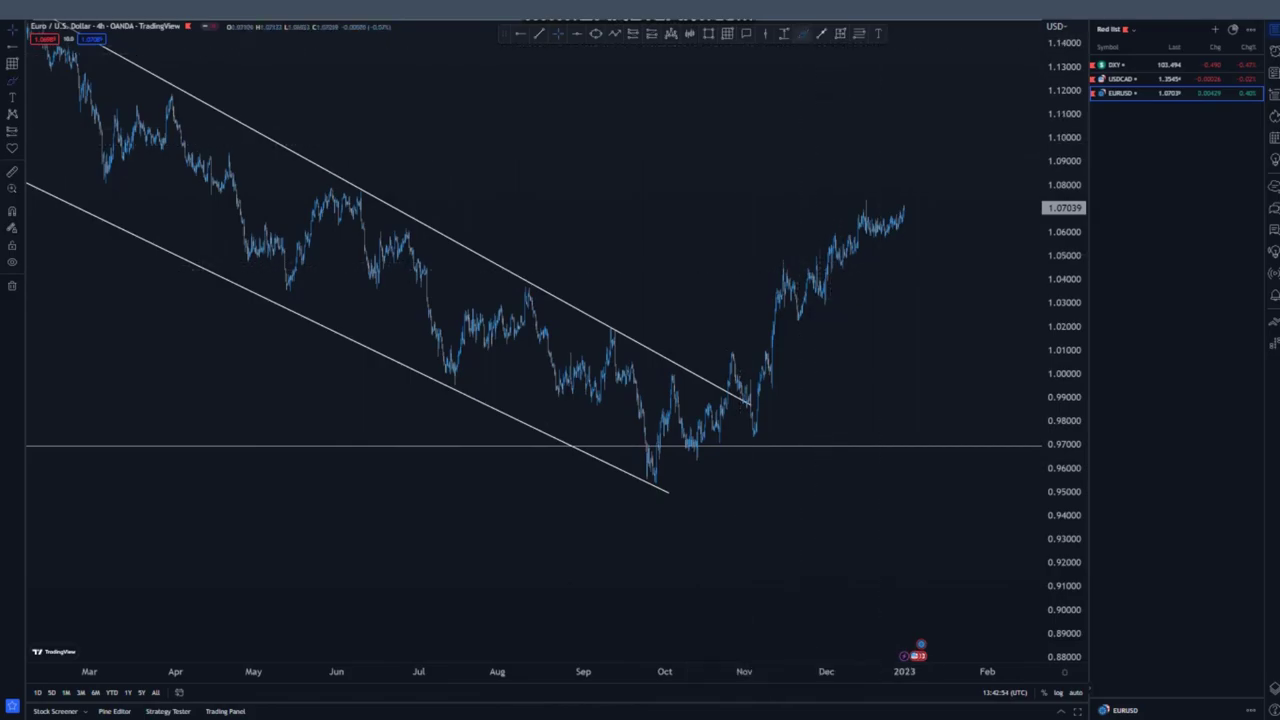
{"action": "mouse_move", "coordinate": [888, 195]}
{"action": "left_mouse_down"}
{"action": "mouse_move", "coordinate": [762, 226]}
{"action": "mouse_move", "coordinate": [912, 210]}
{"action": "left_mouse_up"}
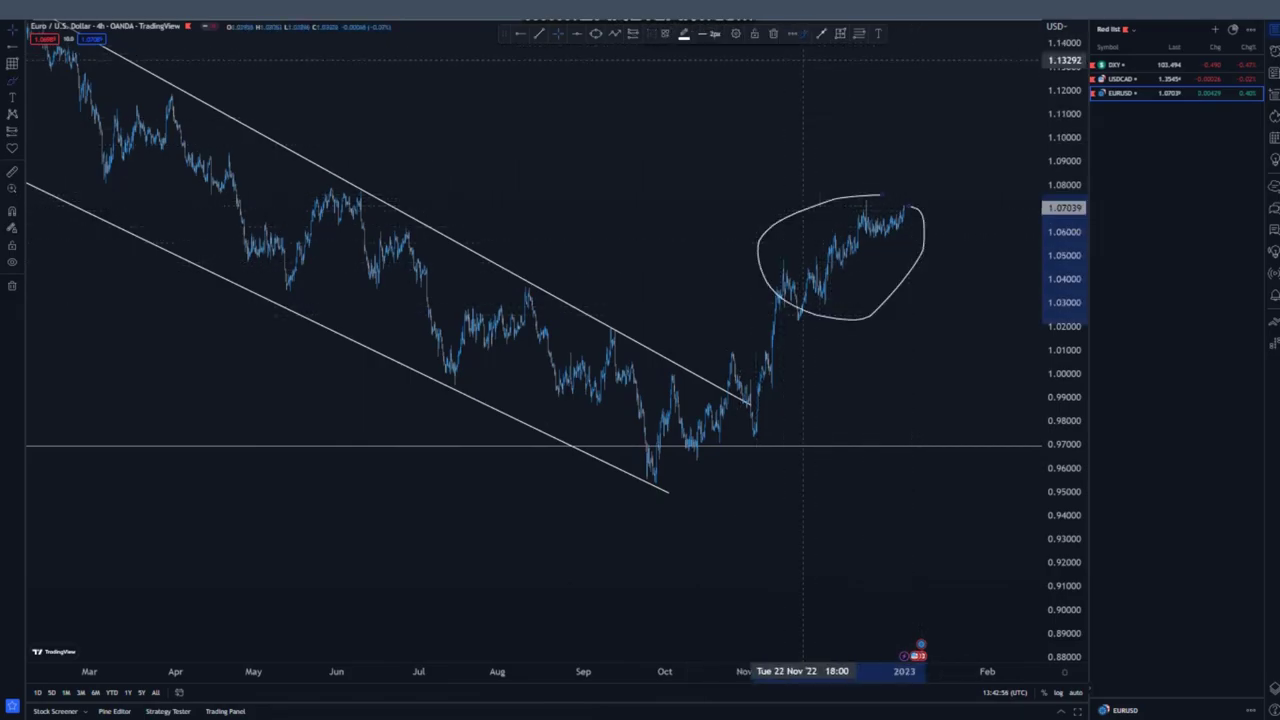
{"action": "key", "text": "Delete"}
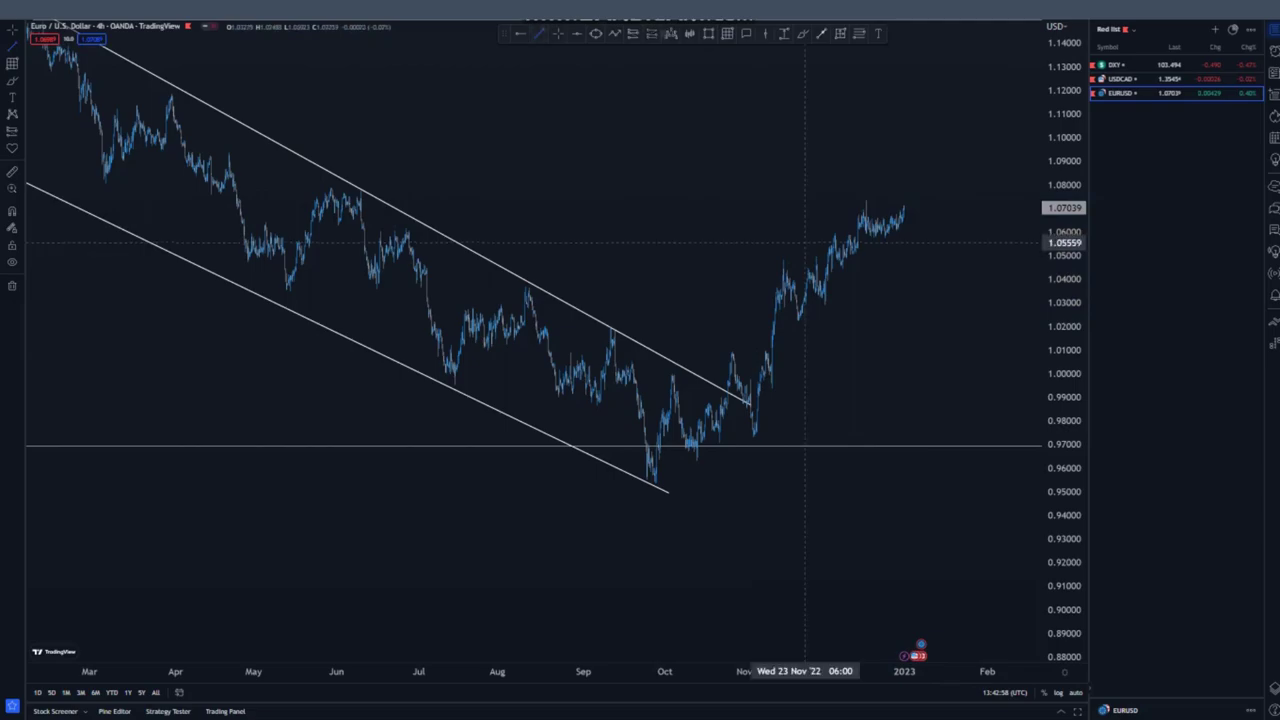
- Draw a rising channel from November 2022, upper line 1.04642 to 1.07911 and lower line about 1.02 to 1.06555
{"action": "left_click", "coordinate": [781, 263]}
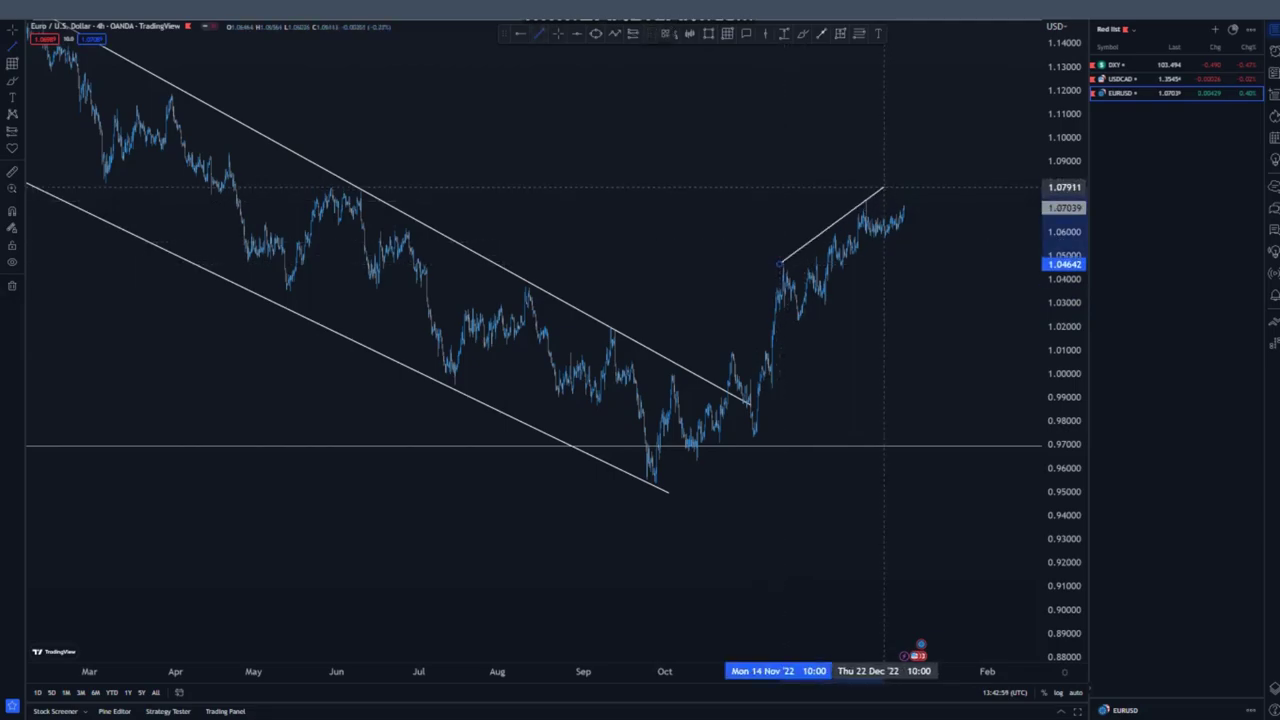
{"action": "left_click", "coordinate": [884, 187]}
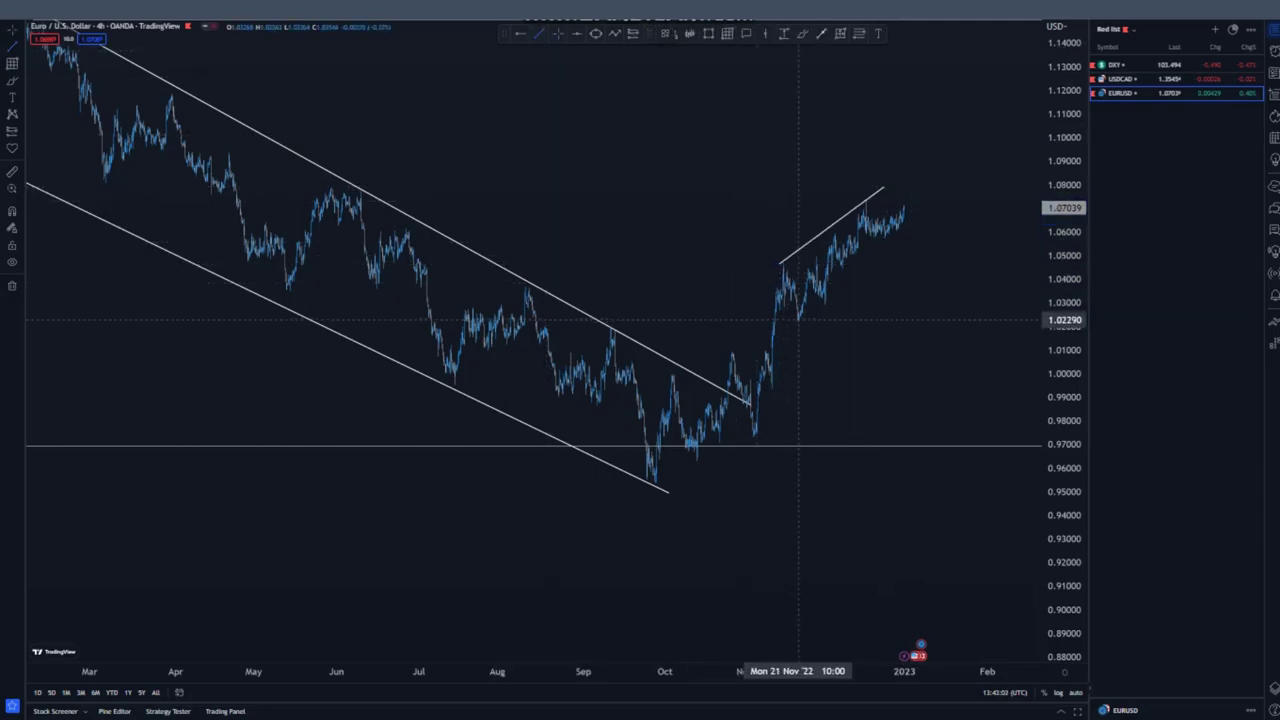
{"action": "left_click", "coordinate": [798, 320]}
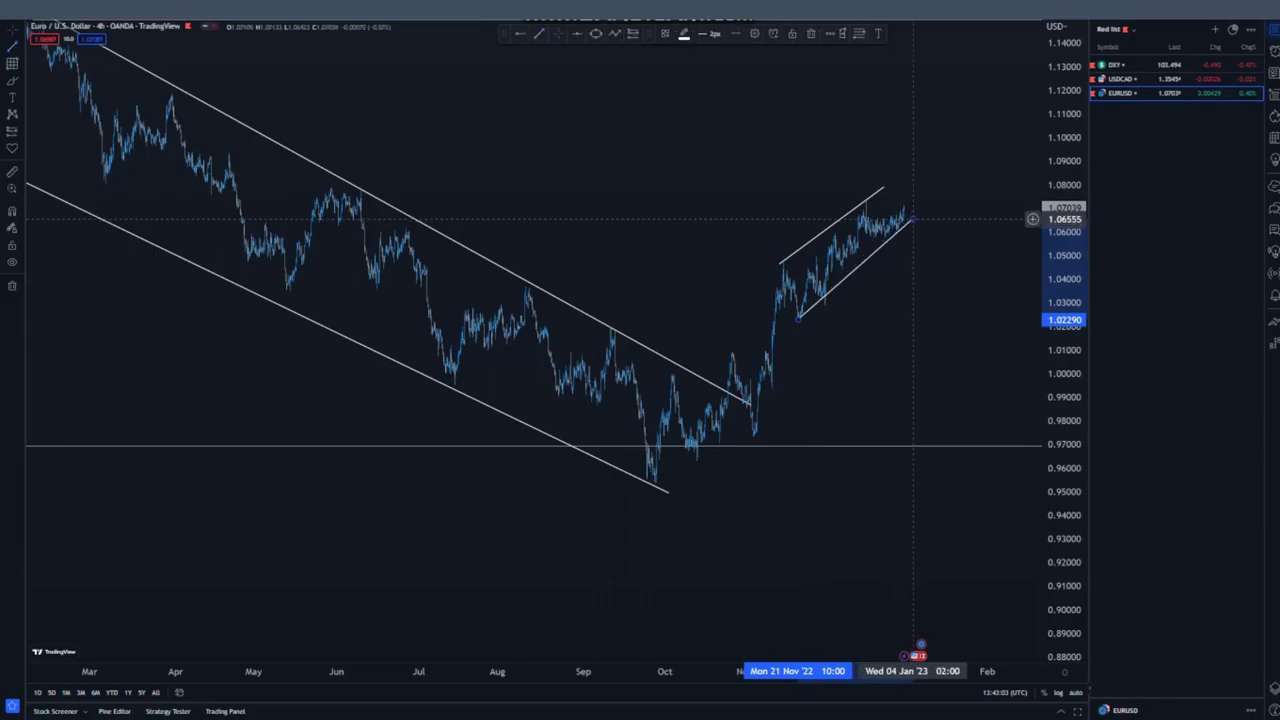
{"action": "left_click", "coordinate": [911, 217]}
{"action": "left_click_drag", "start_coordinate": [798, 320], "coordinate": [800, 325]}
{"action": "left_click", "coordinate": [903, 314]}
- Place a horizontal ray at the late May 2022 high and move it to the late June high near 1.061
{"action": "left_click", "coordinate": [520, 34]}
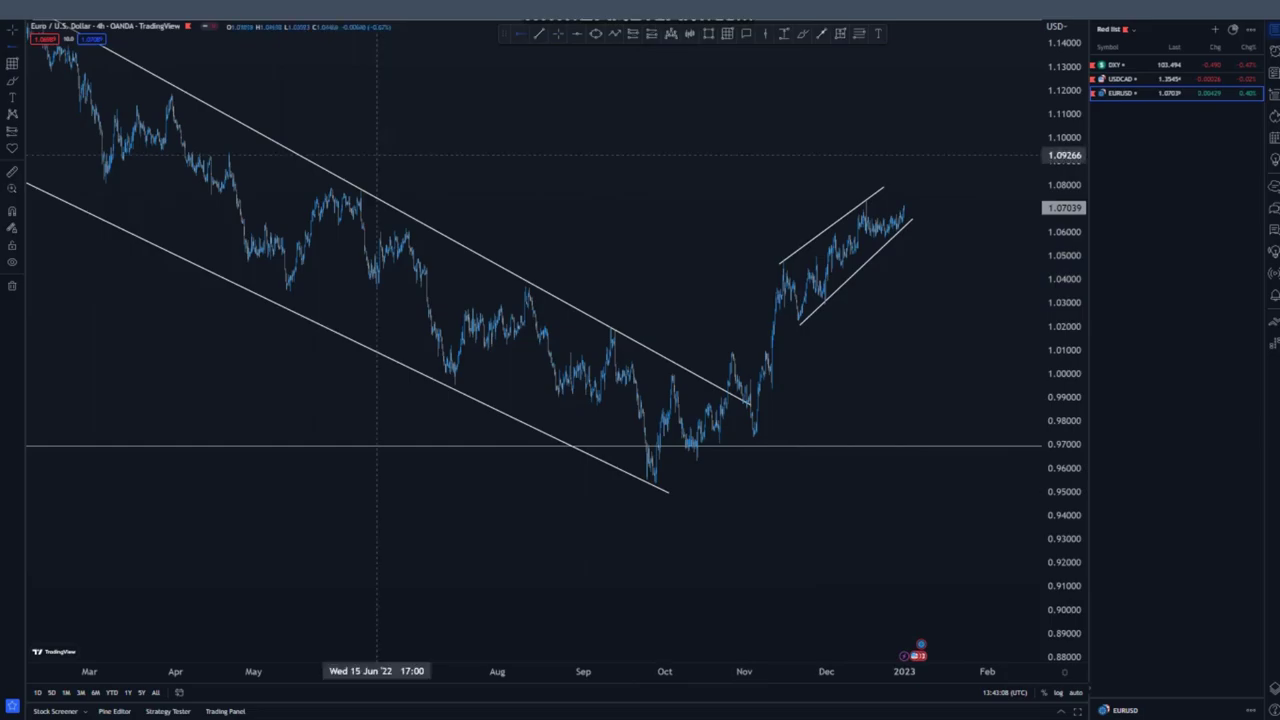
{"action": "left_click", "coordinate": [329, 187]}
{"action": "left_click_drag", "start_coordinate": [329, 187], "coordinate": [406, 230]}
{"action": "left_click", "coordinate": [589, 201]}
{"action": "scroll", "coordinate": [628, 184], "scroll_direction": "up", "scroll_amount": 2}
{"action": "scroll", "coordinate": [628, 184], "scroll_direction": "up", "scroll_amount": 3}
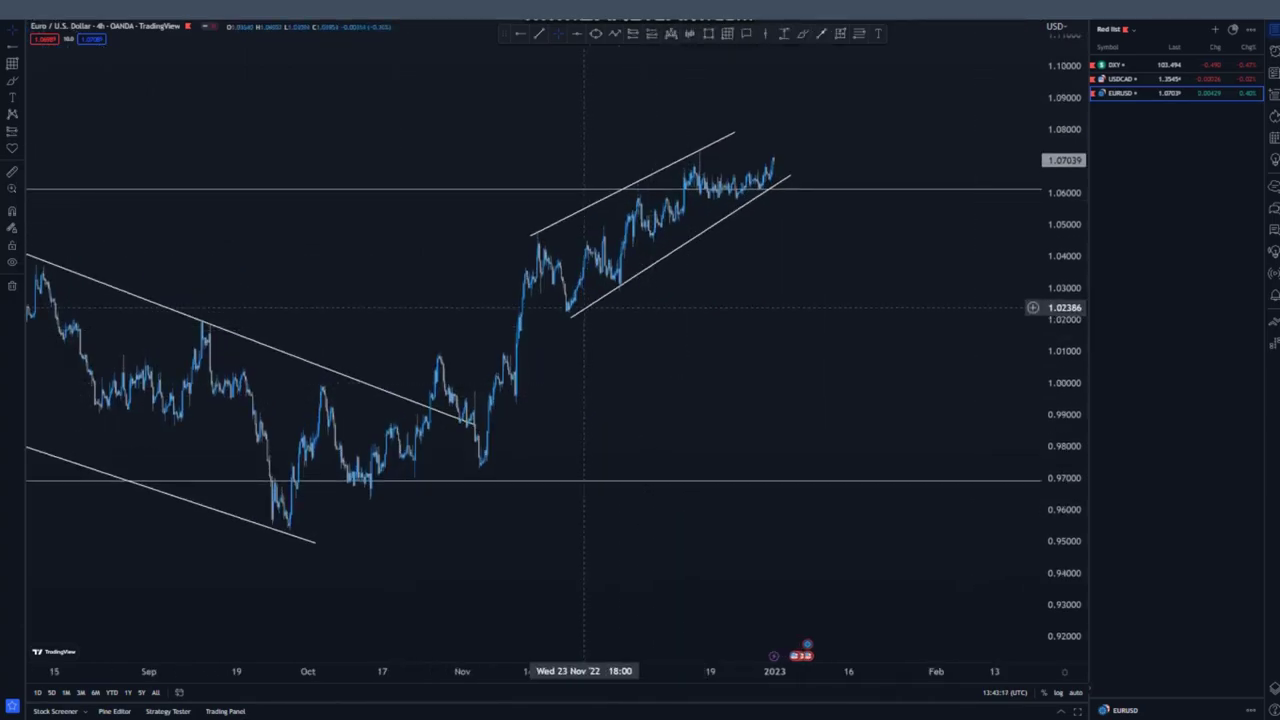
- Shift the start of the rising channel's lower line slightly up, and add a horizontal ray from the 21 November 2022 low near 1.022
{"action": "left_click_drag", "start_coordinate": [571, 322], "coordinate": [578, 312]}
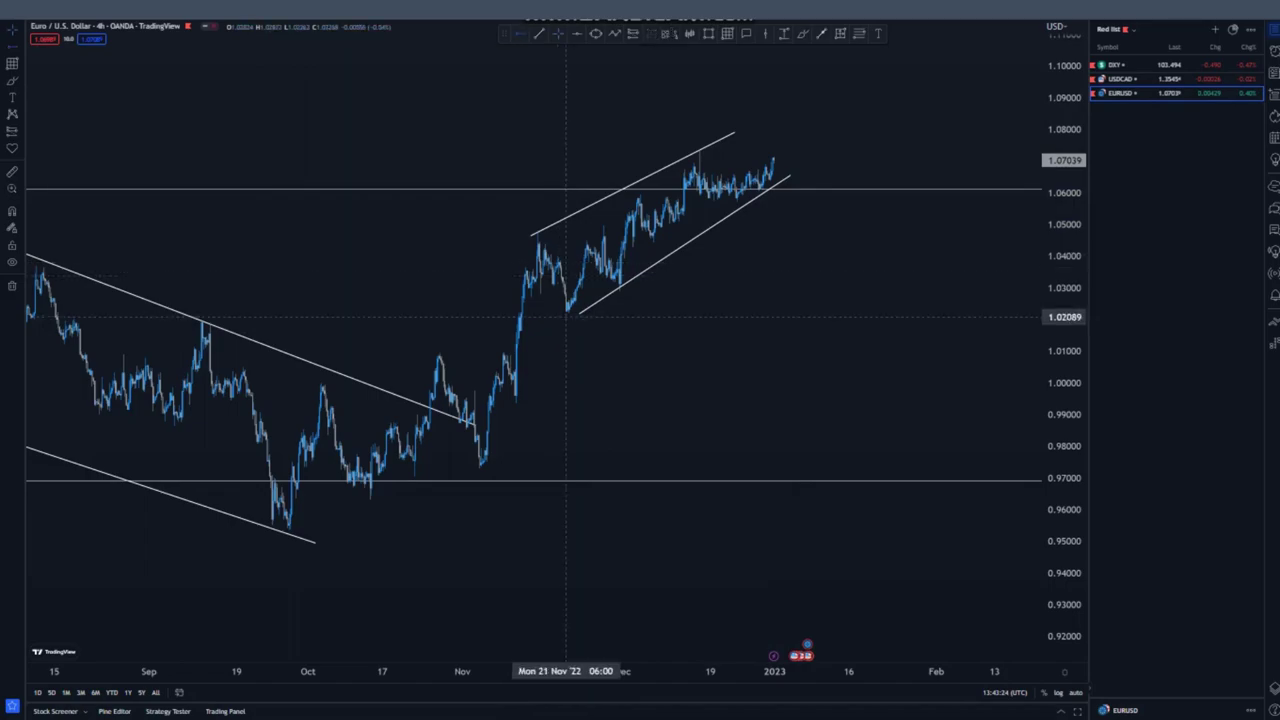
{"action": "left_click", "coordinate": [567, 313]}
{"action": "left_click_drag", "start_coordinate": [693, 368], "coordinate": [635, 416]}
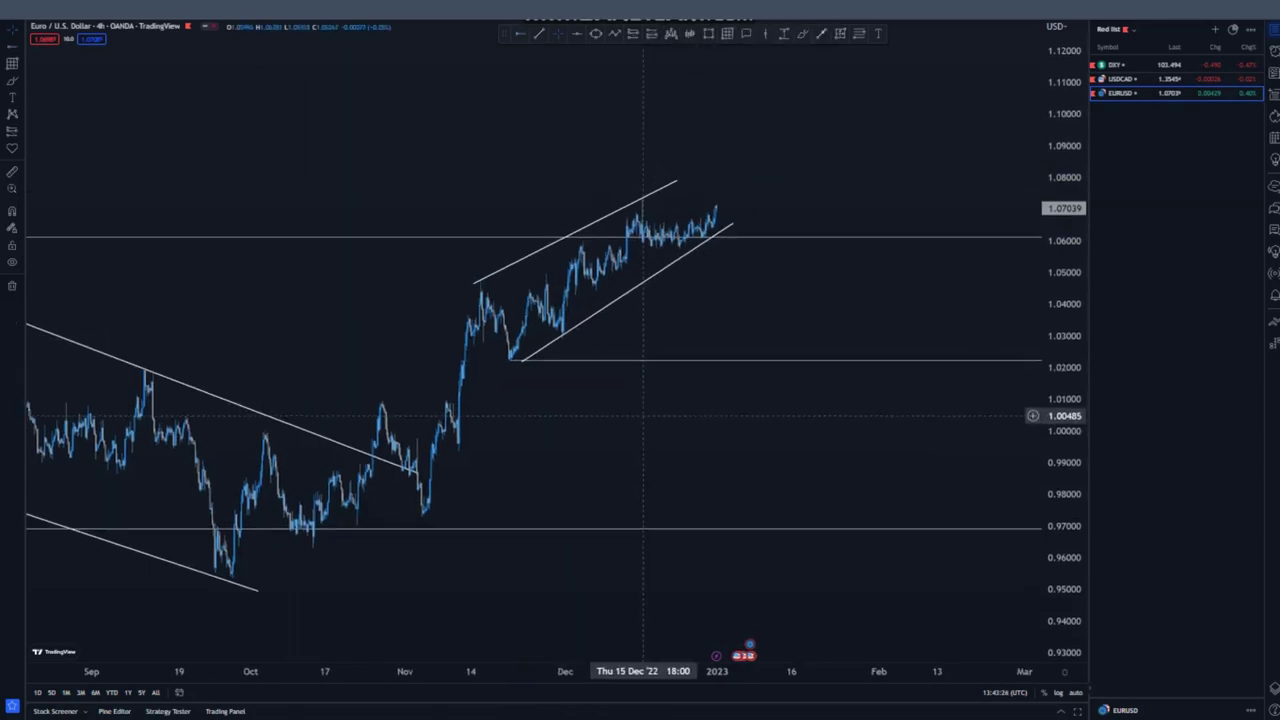
- Delete the horizontal ray near 1.061 and place one from the 15 December 2022 high at 1.07288
{"action": "left_click", "coordinate": [750, 237]}
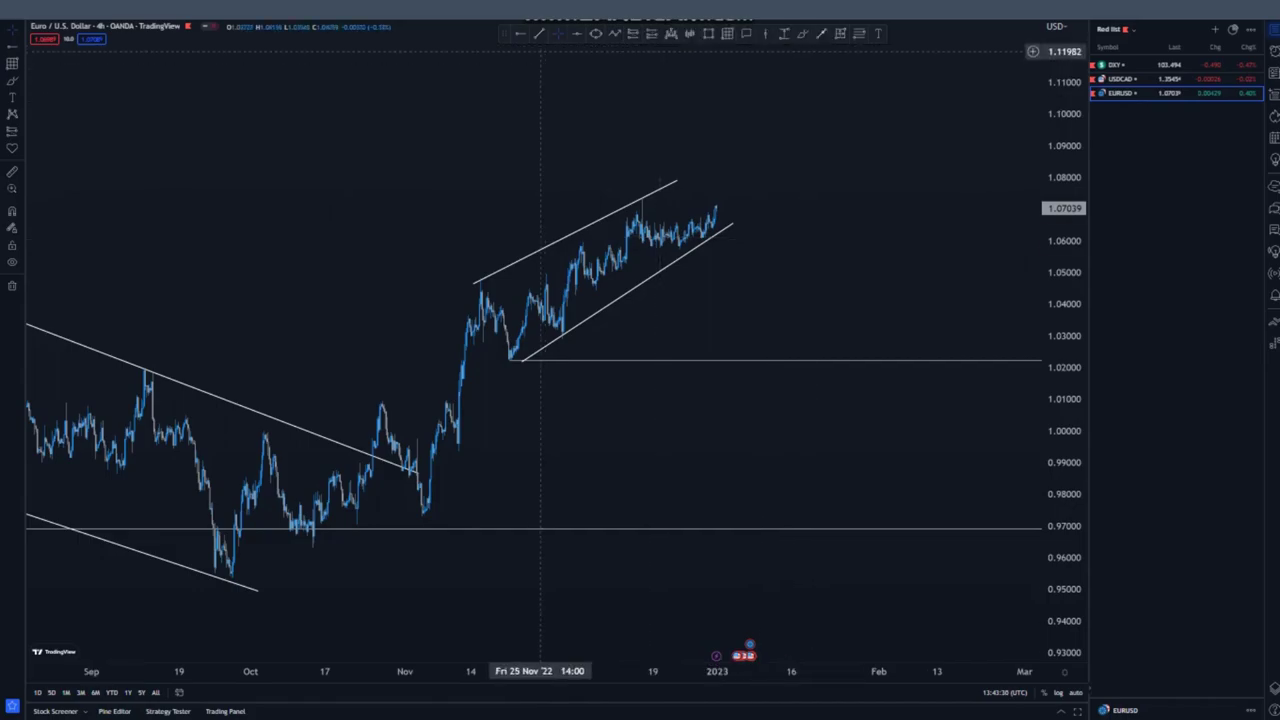
{"action": "key", "text": "Delete"}
{"action": "left_click", "coordinate": [642, 200]}
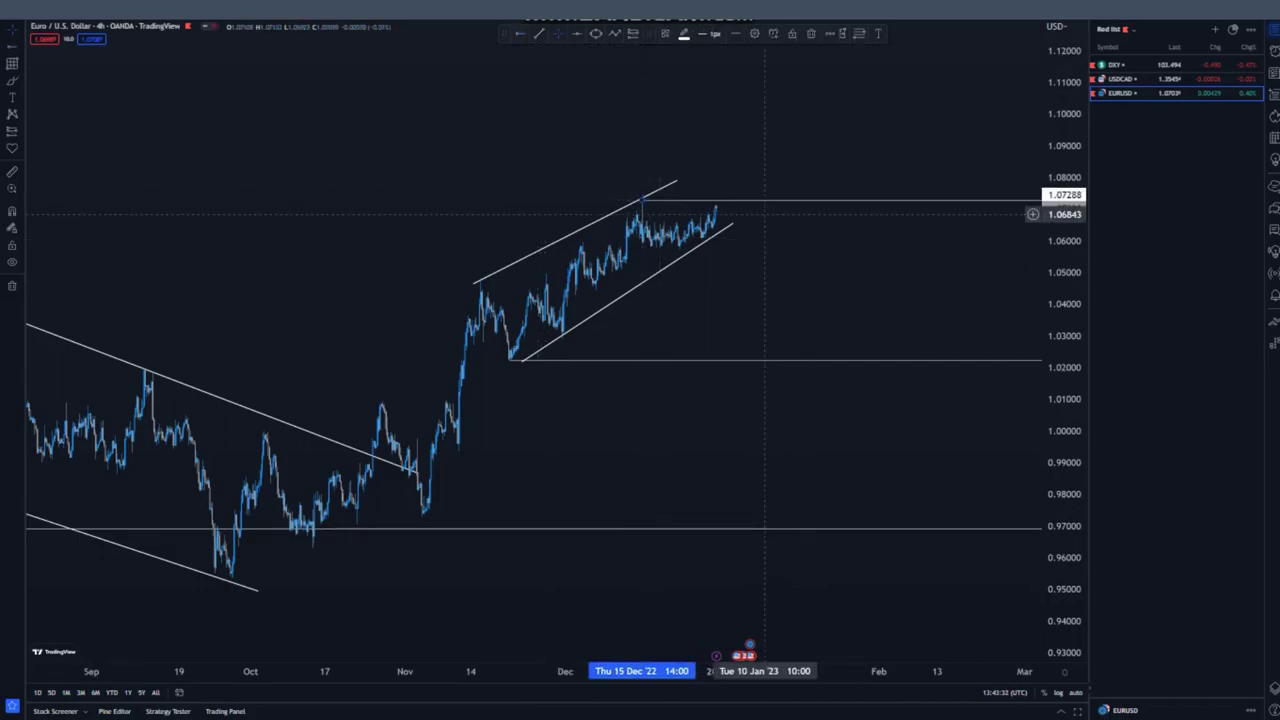
{"action": "left_click", "coordinate": [763, 222]}
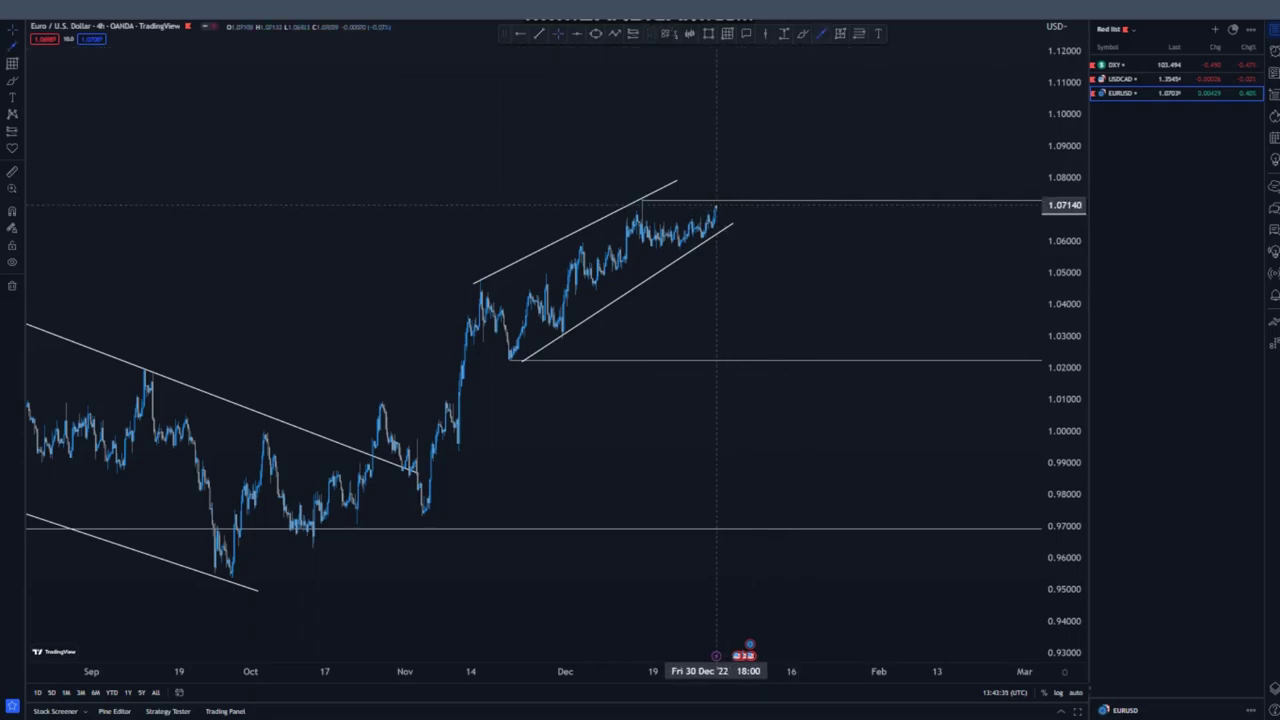
- Project a fall by arrow from about 1.071 to the 1.022 ray, and sketch the prior swings plus direct and ranging rebounds to about 1.10
{"action": "left_click_drag", "start_coordinate": [720, 203], "coordinate": [750, 360]}
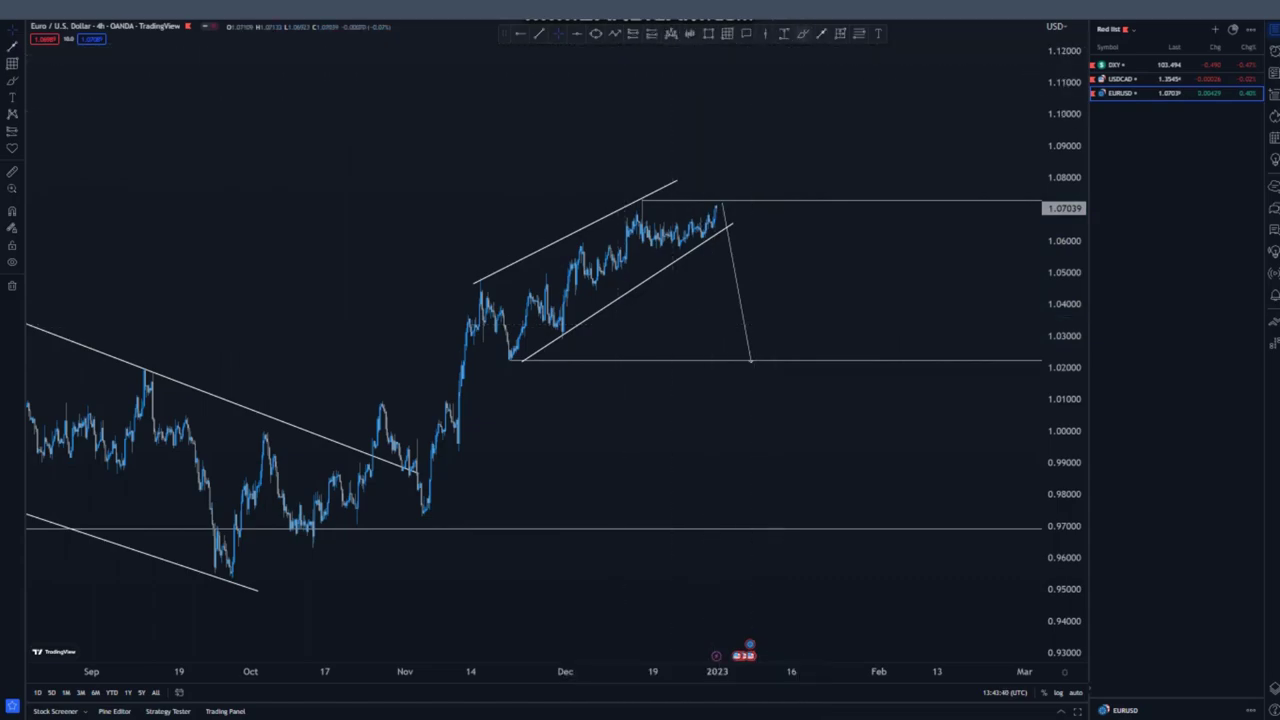
{"action": "mouse_move", "coordinate": [533, 354]}
{"action": "left_mouse_down"}
{"action": "mouse_move", "coordinate": [498, 349]}
{"action": "mouse_move", "coordinate": [537, 371]}
{"action": "mouse_move", "coordinate": [524, 349]}
{"action": "left_mouse_up"}
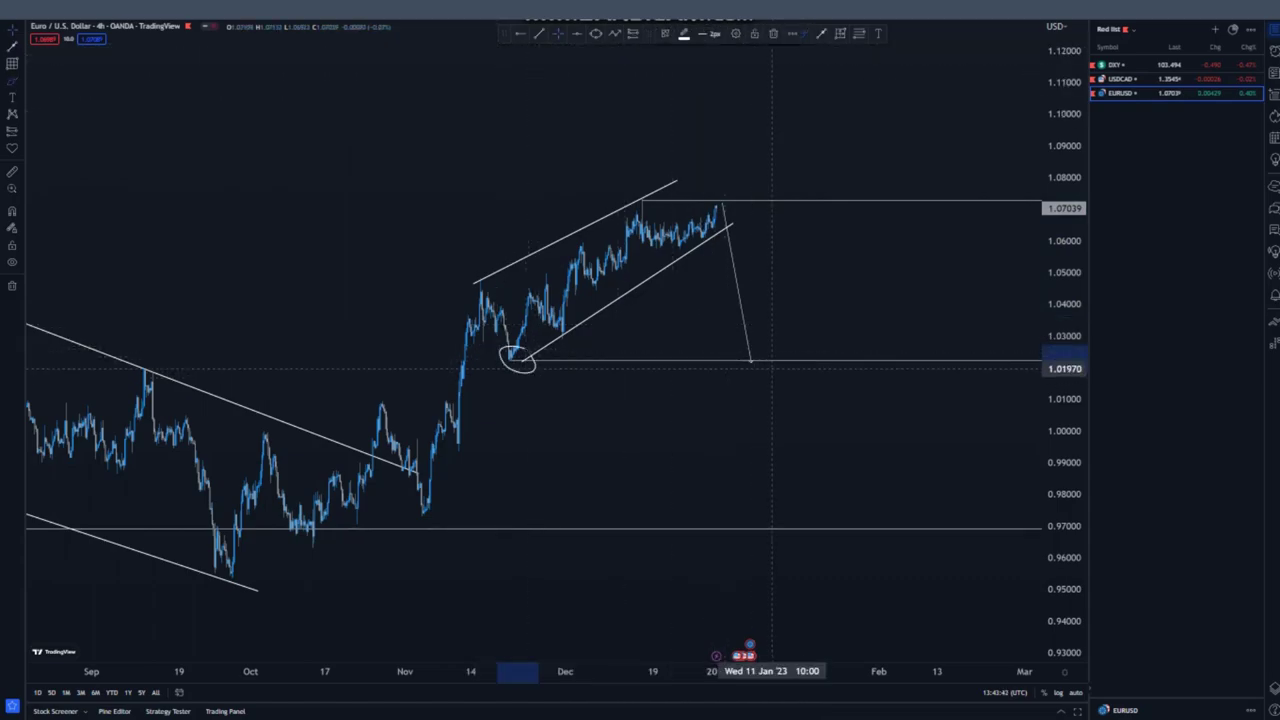
{"action": "mouse_move", "coordinate": [769, 357]}
{"action": "left_mouse_down"}
{"action": "mouse_move", "coordinate": [741, 352]}
{"action": "mouse_move", "coordinate": [760, 356]}
{"action": "mouse_move", "coordinate": [794, 104]}
{"action": "left_mouse_up"}
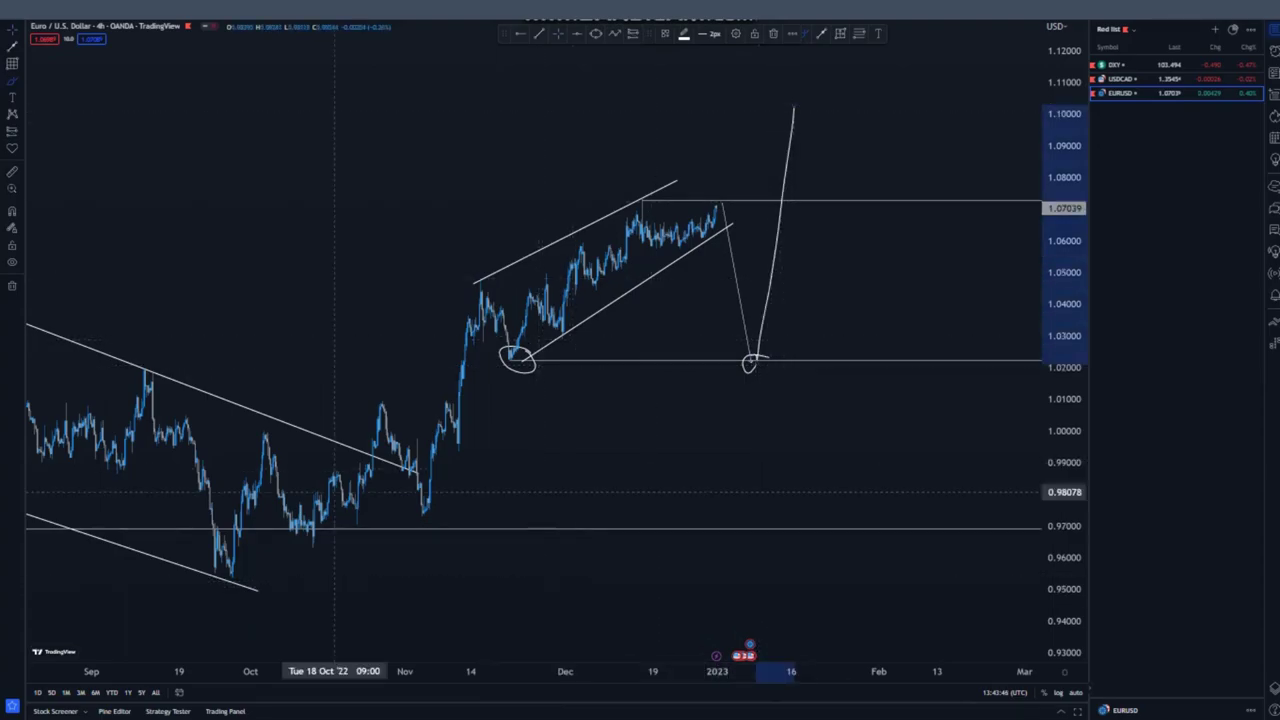
{"action": "mouse_move", "coordinate": [237, 578]}
{"action": "left_mouse_down"}
{"action": "mouse_move", "coordinate": [262, 432]}
{"action": "mouse_move", "coordinate": [401, 474]}
{"action": "mouse_move", "coordinate": [472, 320]}
{"action": "mouse_move", "coordinate": [530, 290]}
{"action": "mouse_move", "coordinate": [557, 358]}
{"action": "mouse_move", "coordinate": [635, 268]}
{"action": "mouse_move", "coordinate": [697, 363]}
{"action": "mouse_move", "coordinate": [772, 296]}
{"action": "mouse_move", "coordinate": [783, 318]}
{"action": "mouse_move", "coordinate": [828, 115]}
{"action": "left_mouse_up"}
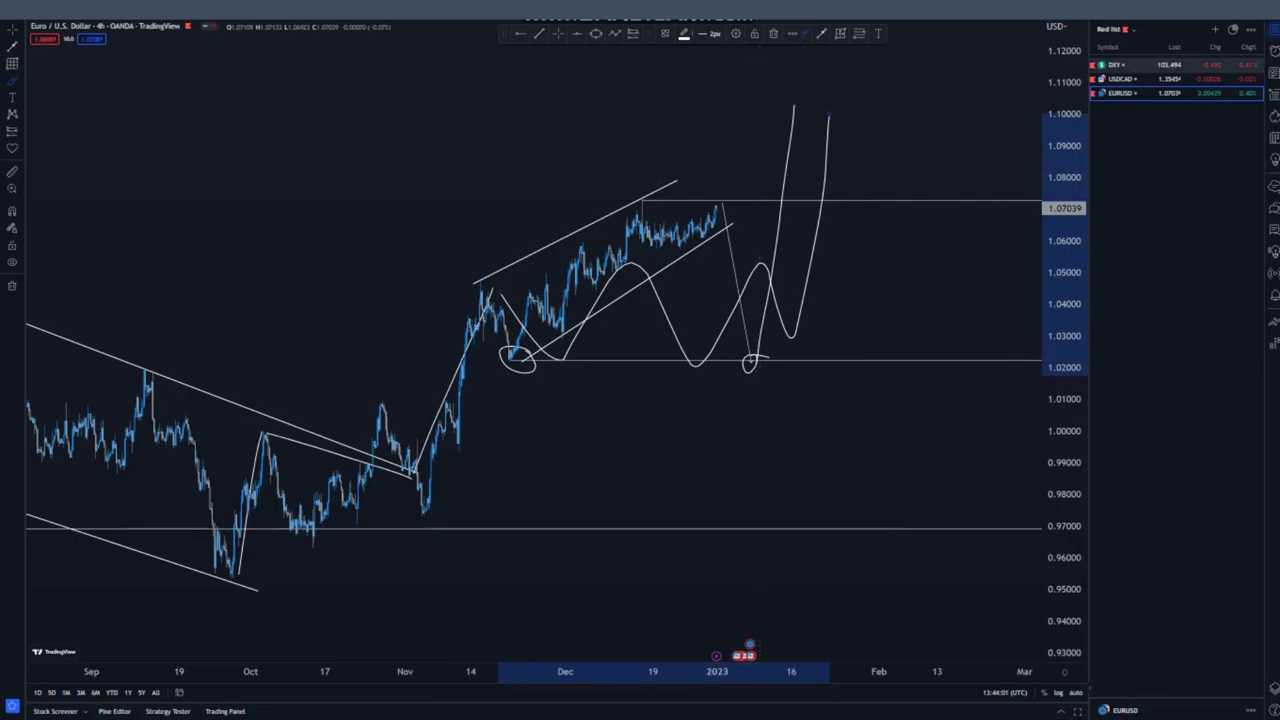
- Circle the projected dip to the falling channel's lower line on DXY, and return to EURUSD
{"action": "left_click", "coordinate": [1130, 65]}
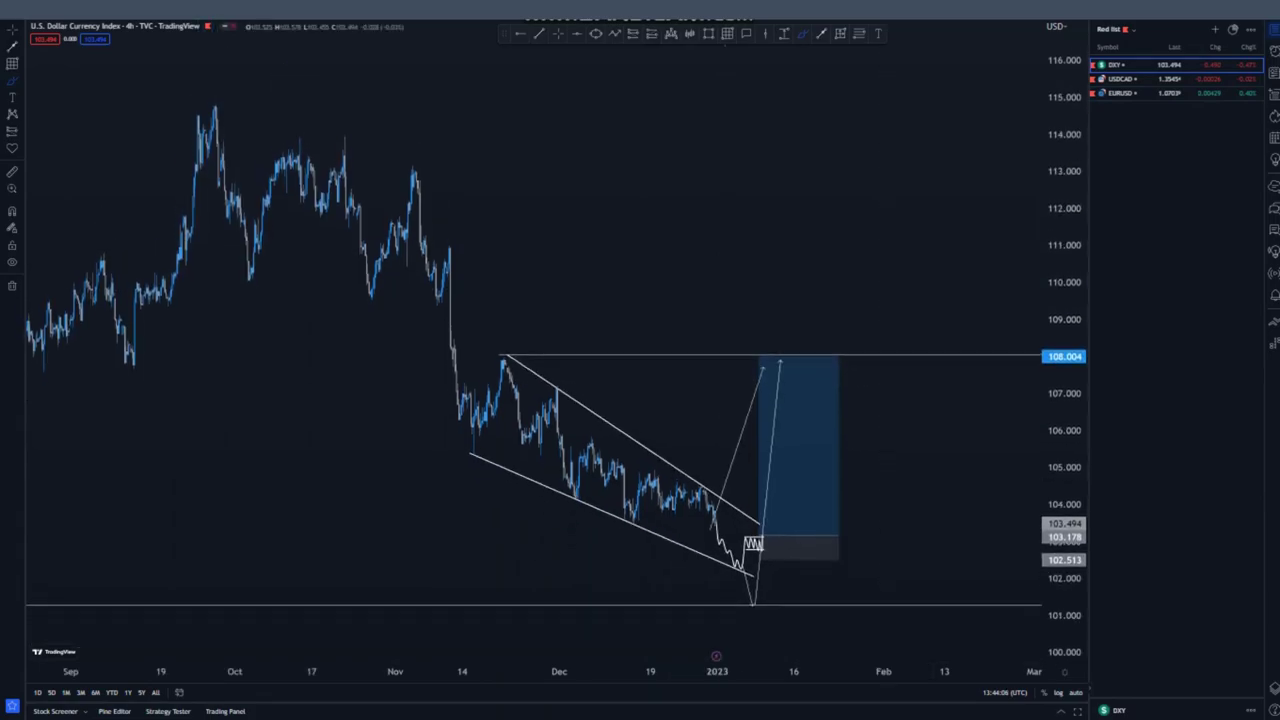
{"action": "scroll", "coordinate": [886, 480], "scroll_direction": "up", "scroll_amount": 3}
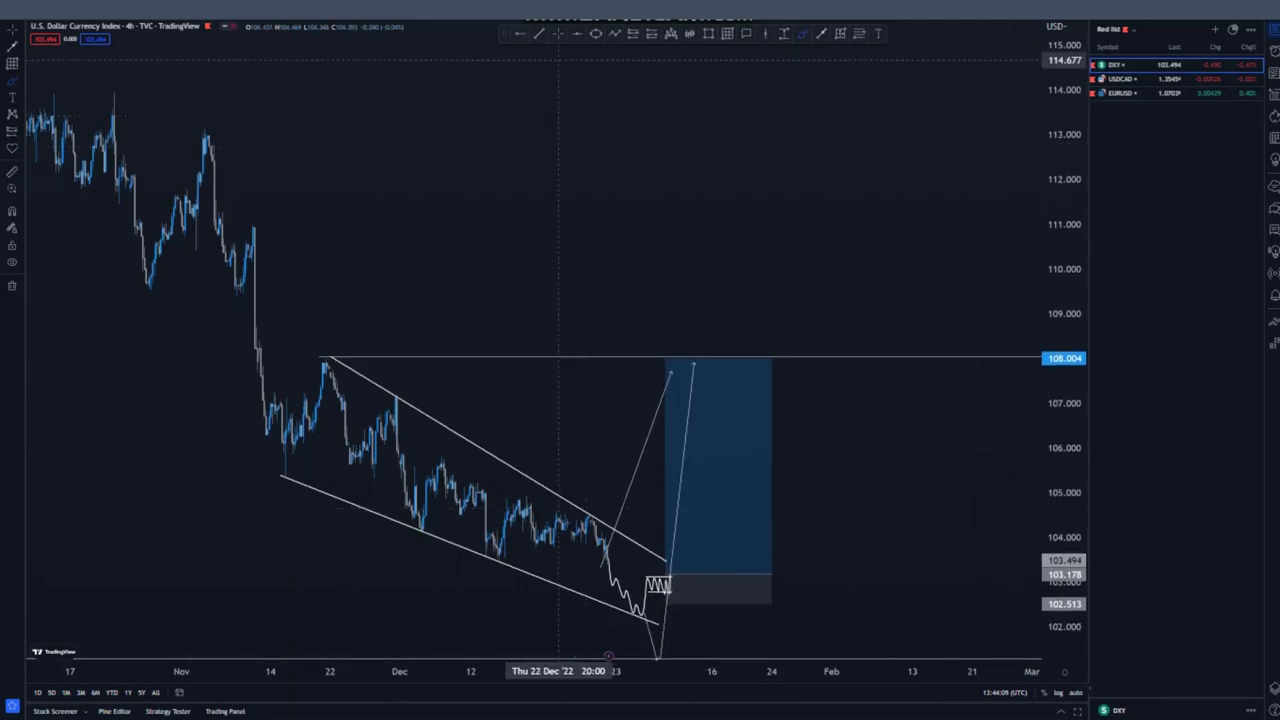
{"action": "left_click_drag", "start_coordinate": [751, 252], "coordinate": [645, 138]}
{"action": "mouse_move", "coordinate": [476, 437]}
{"action": "left_mouse_down"}
{"action": "mouse_move", "coordinate": [515, 522]}
{"action": "mouse_move", "coordinate": [508, 412]}
{"action": "mouse_move", "coordinate": [495, 422]}
{"action": "left_mouse_up"}
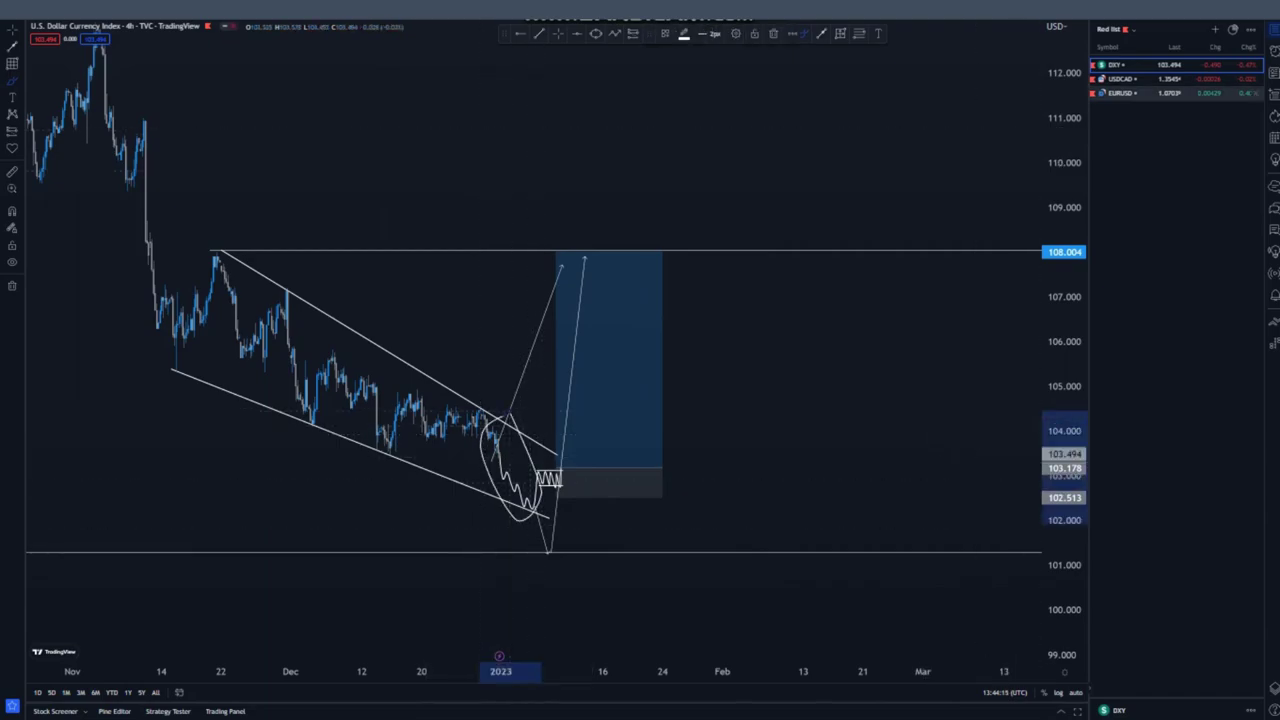
{"action": "left_click", "coordinate": [1118, 92]}
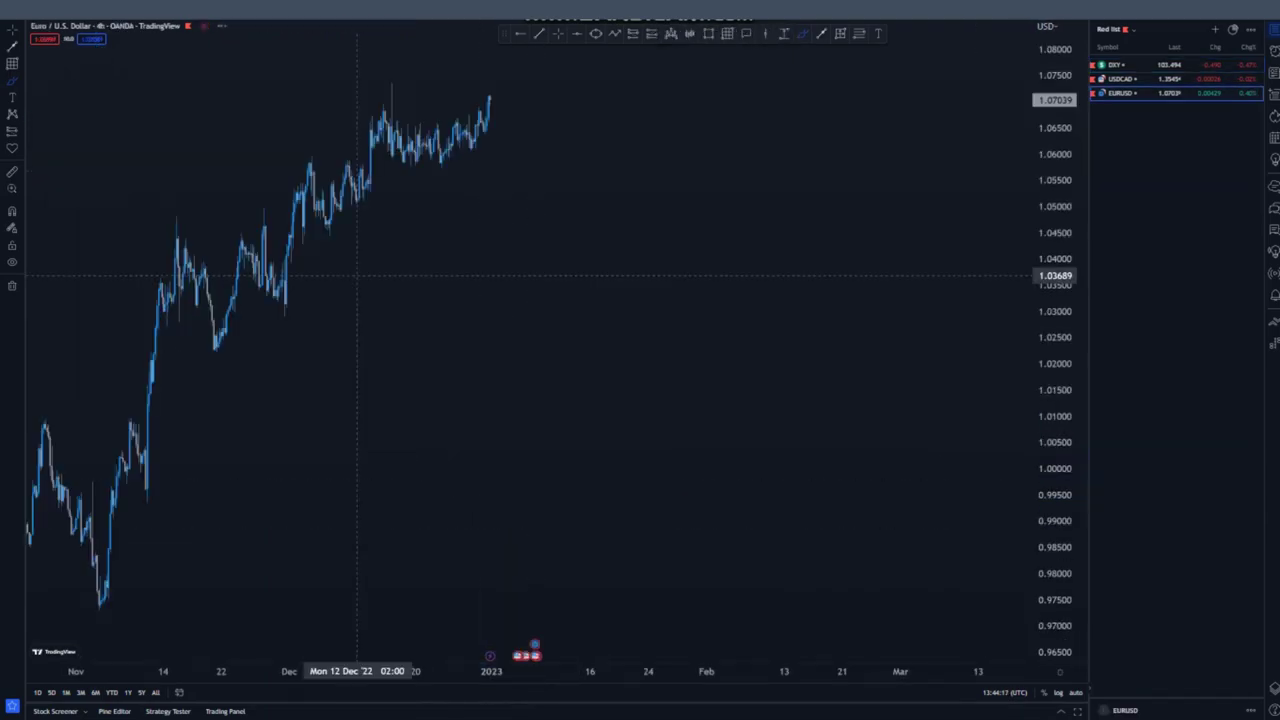